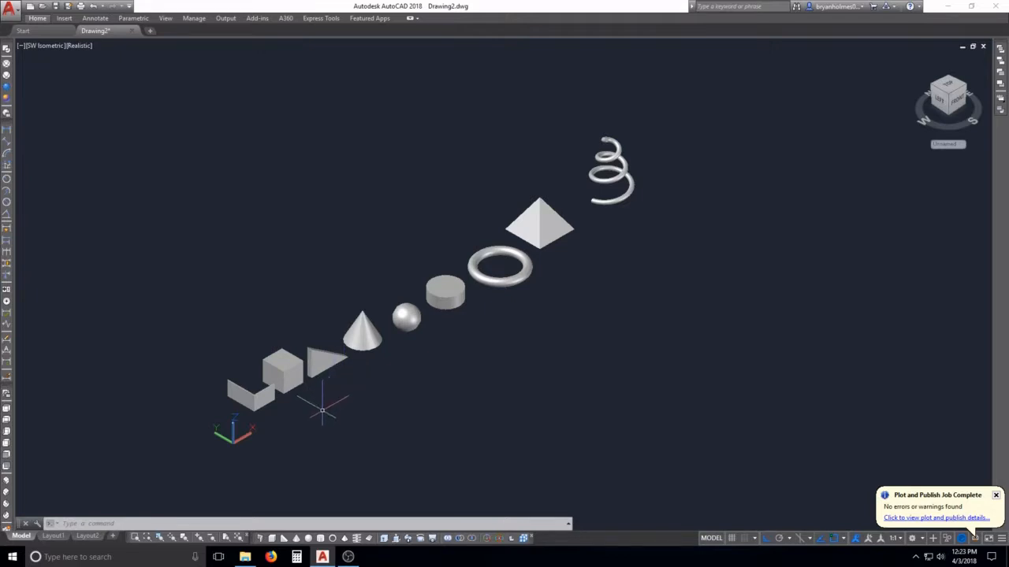
Examine the row of 3D solids, picking out the cone, the box and the L-shaped polysolid in turn
scroll(276, 392, "up", 3)
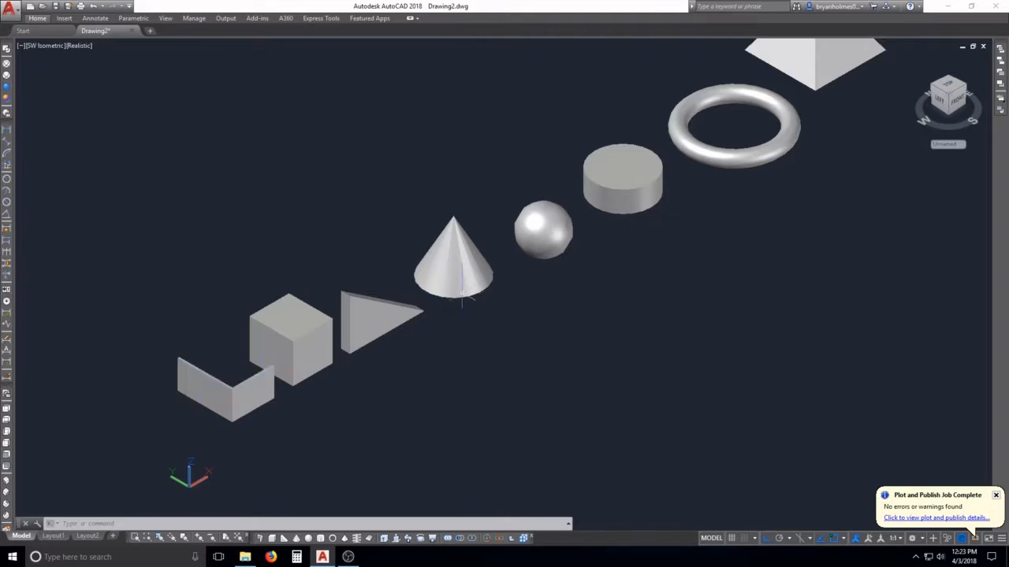
left_click(465, 244)
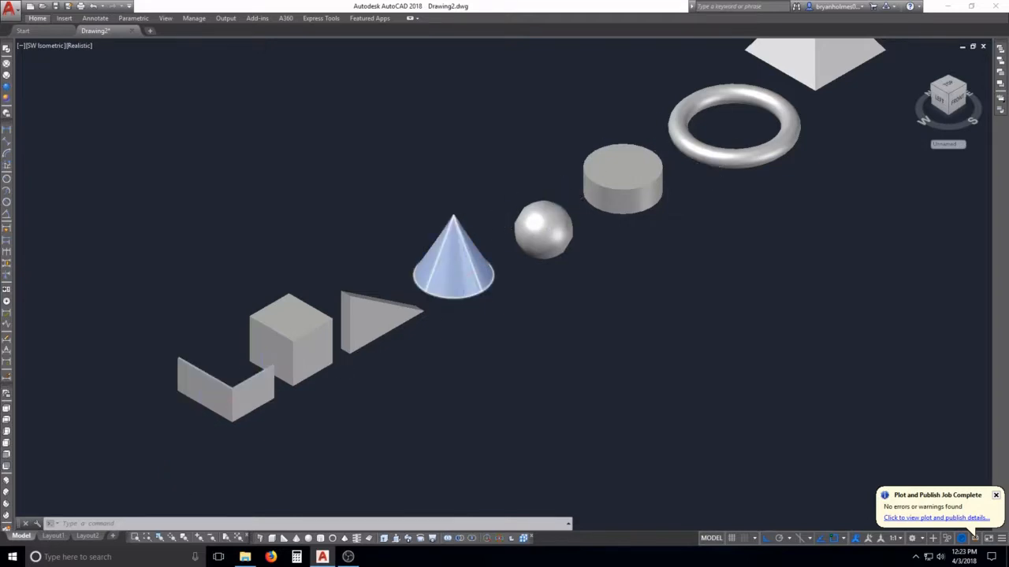
scroll(187, 453, "down", 3)
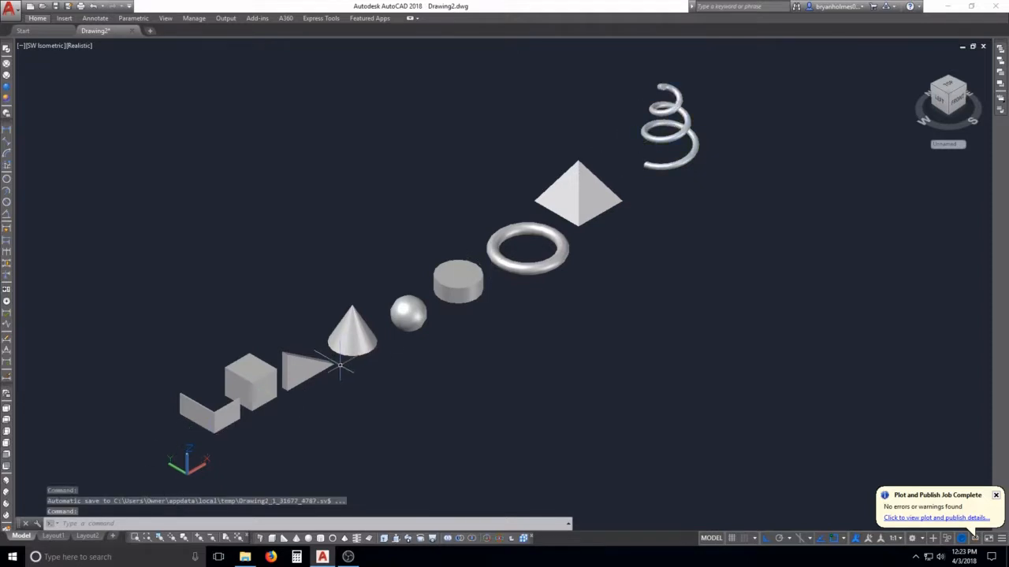
left_click(255, 386)
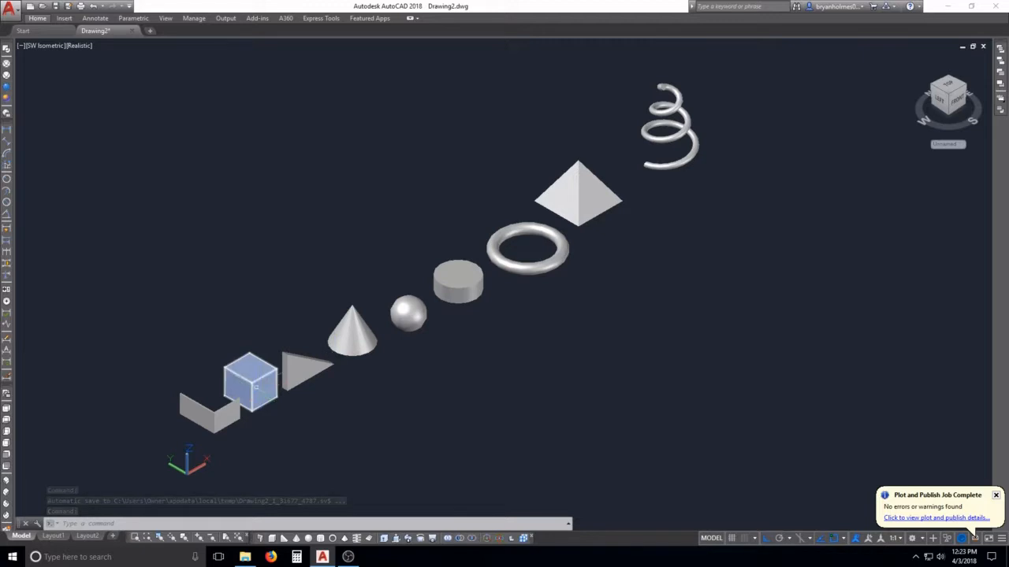
key("Escape")
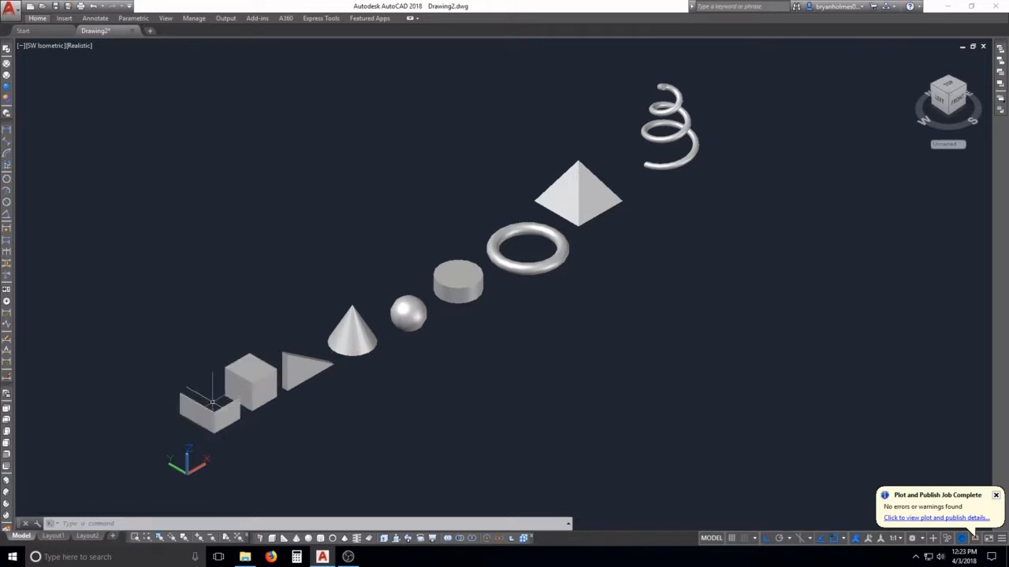
left_click(209, 410)
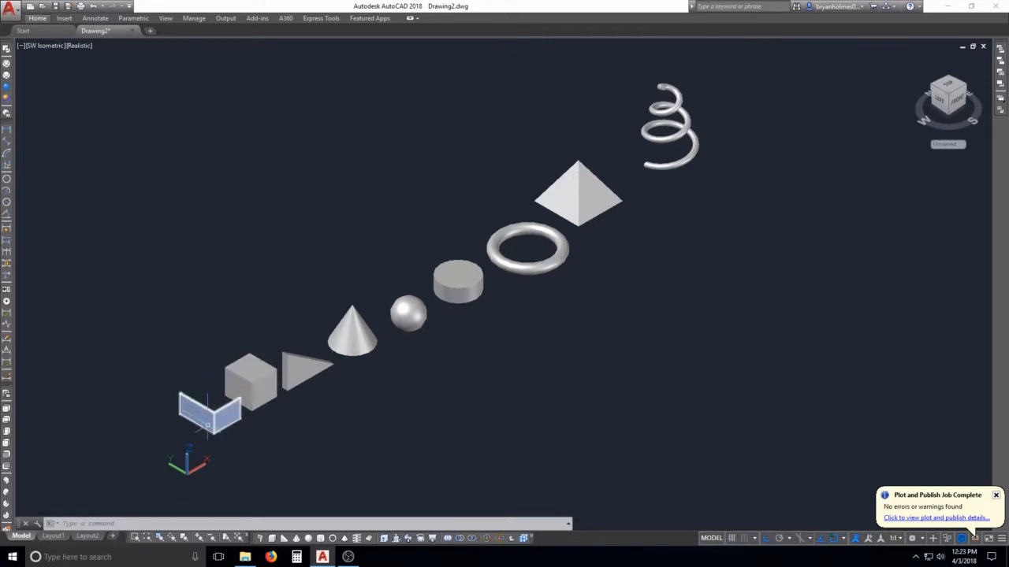
key("Escape")
left_click(219, 394)
key("Escape")
Inspect the L-shaped polysolid up close from a slightly rotated viewing angle
scroll(229, 402, "up", 4)
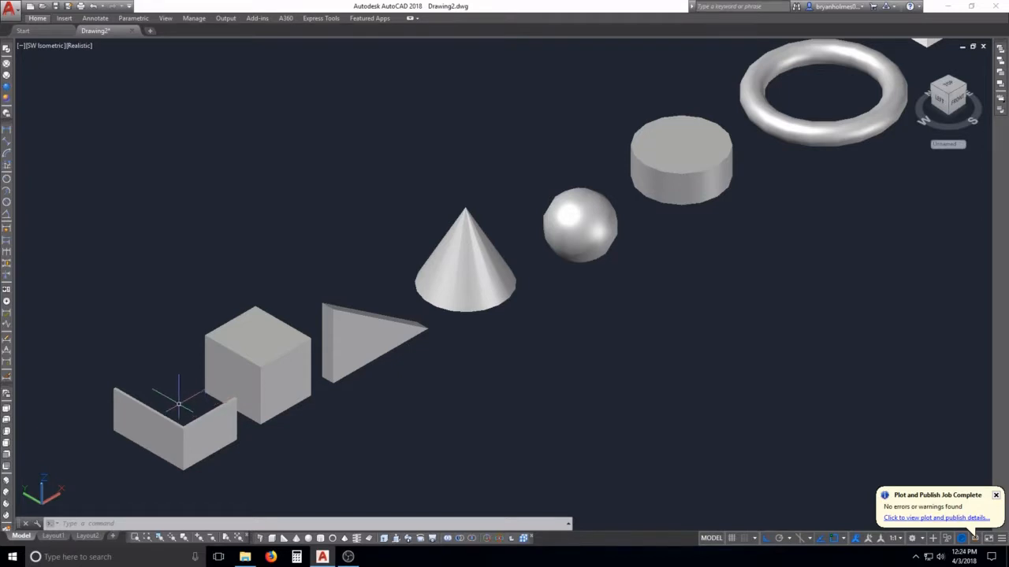
middle_click_drag(179, 414, 162, 441, "shift")
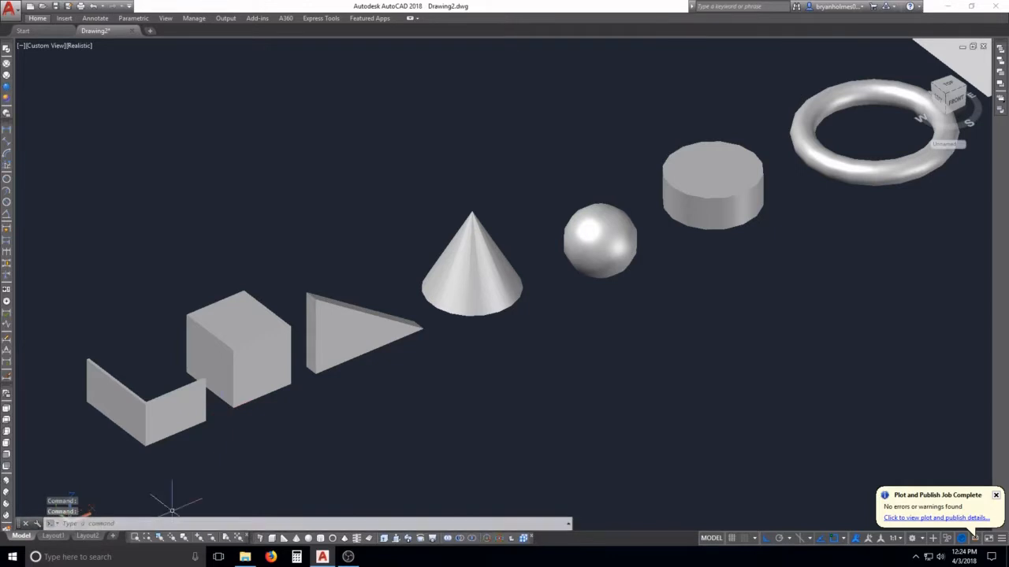
scroll(294, 392, "down", 4)
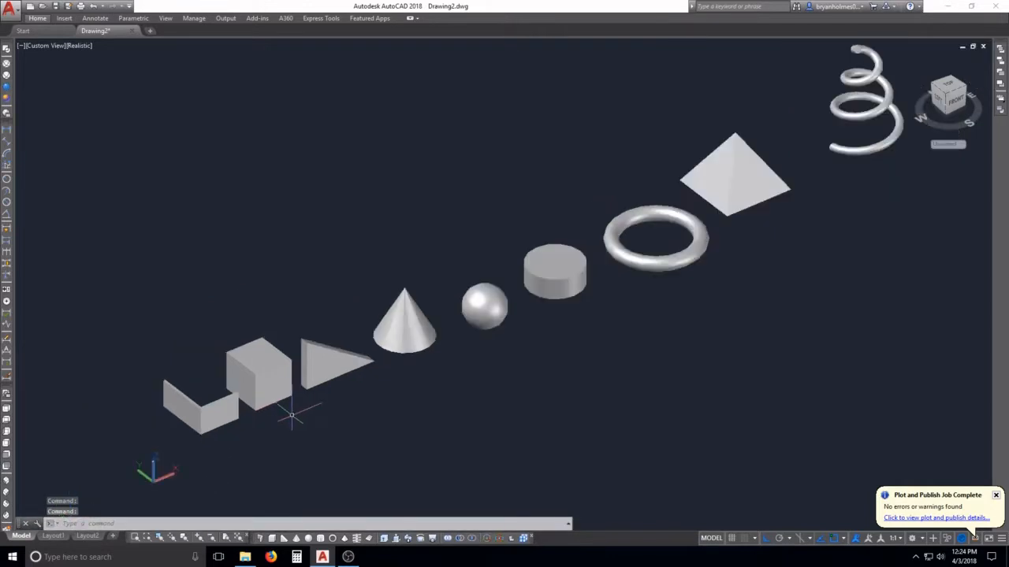
key("Escape")
scroll(237, 426, "up", 2)
scroll(225, 426, "up", 2)
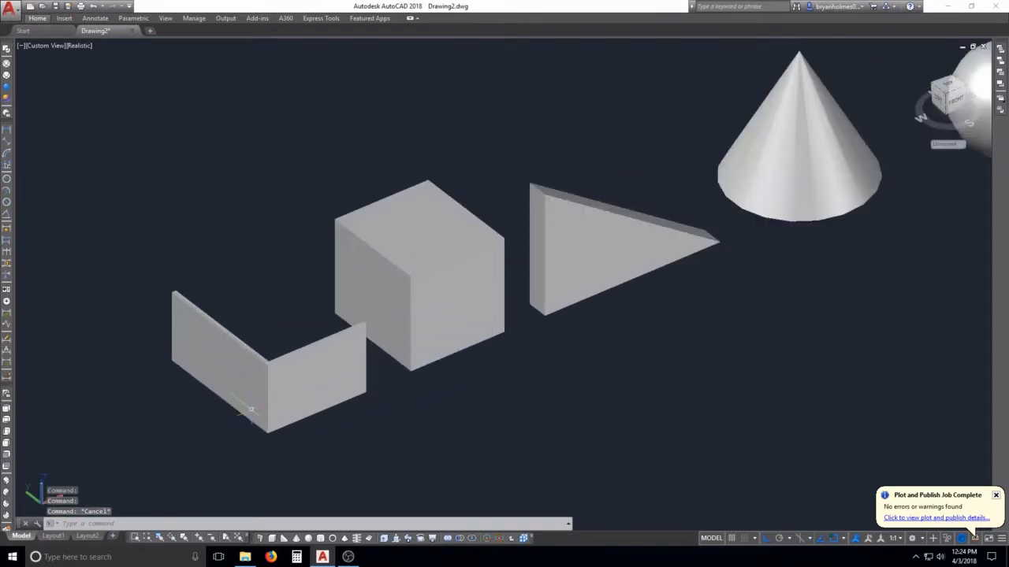
left_click(252, 408)
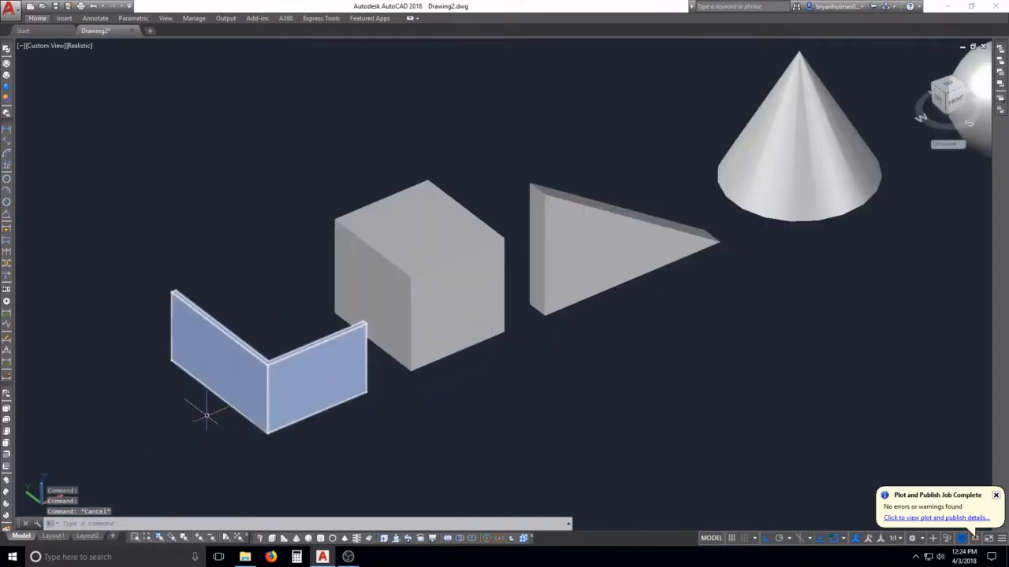
key("Escape")
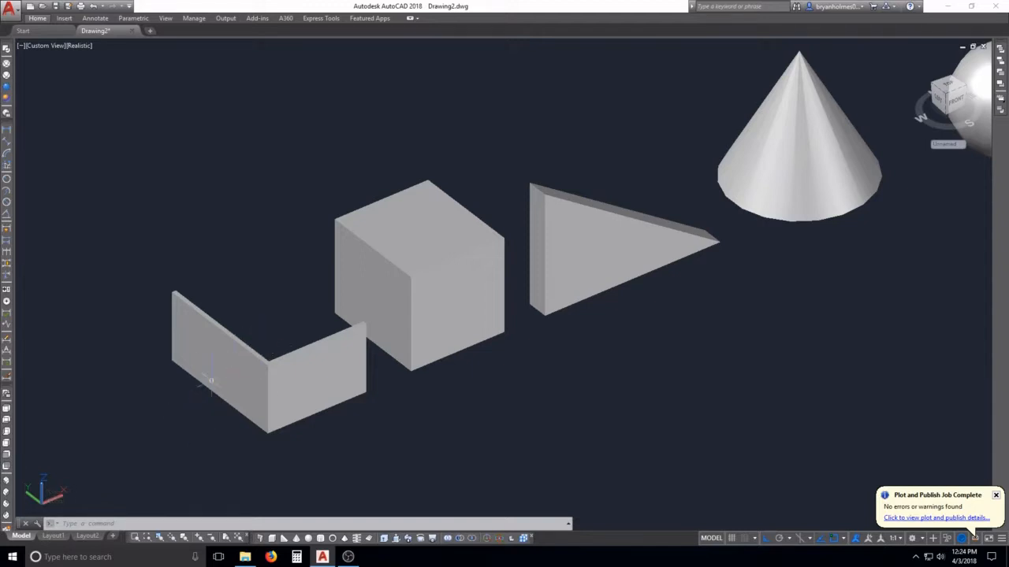
Select only the outer face of the polysolid's longer-looking wing and extend it outward along negative X into a thick block
left_click(263, 368)
left_click(261, 366)
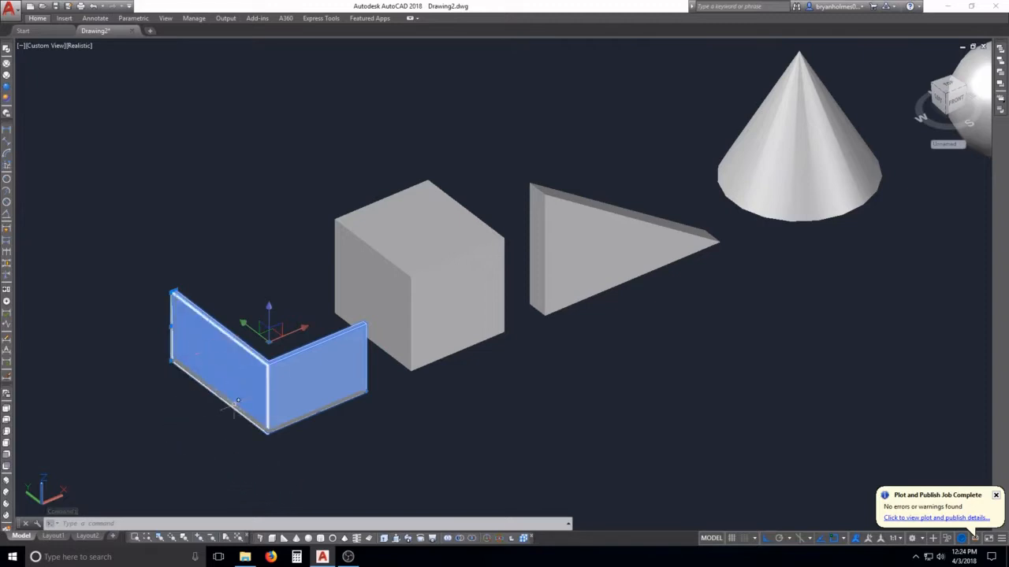
key("ctrl")
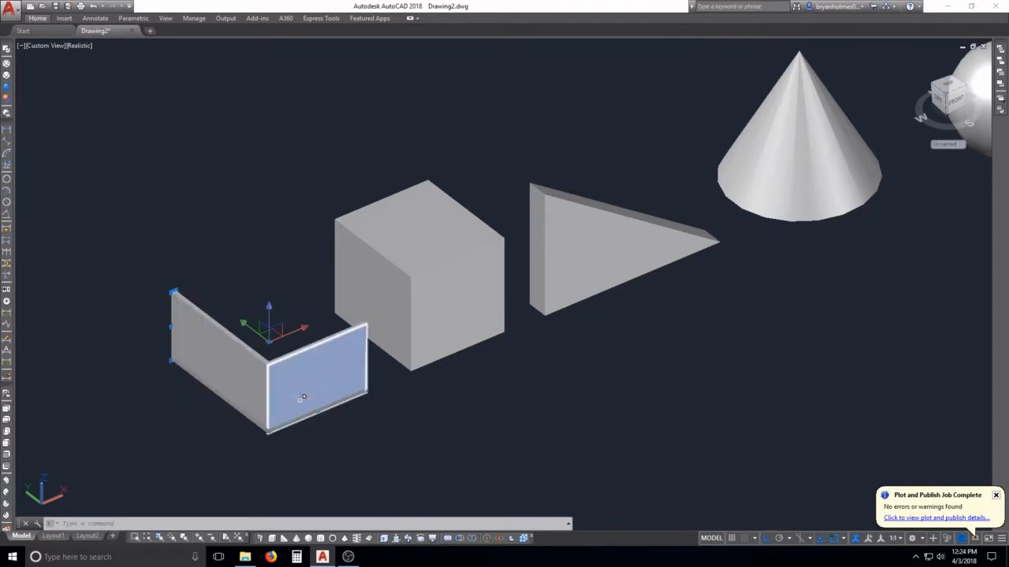
left_click(229, 354, "ctrl")
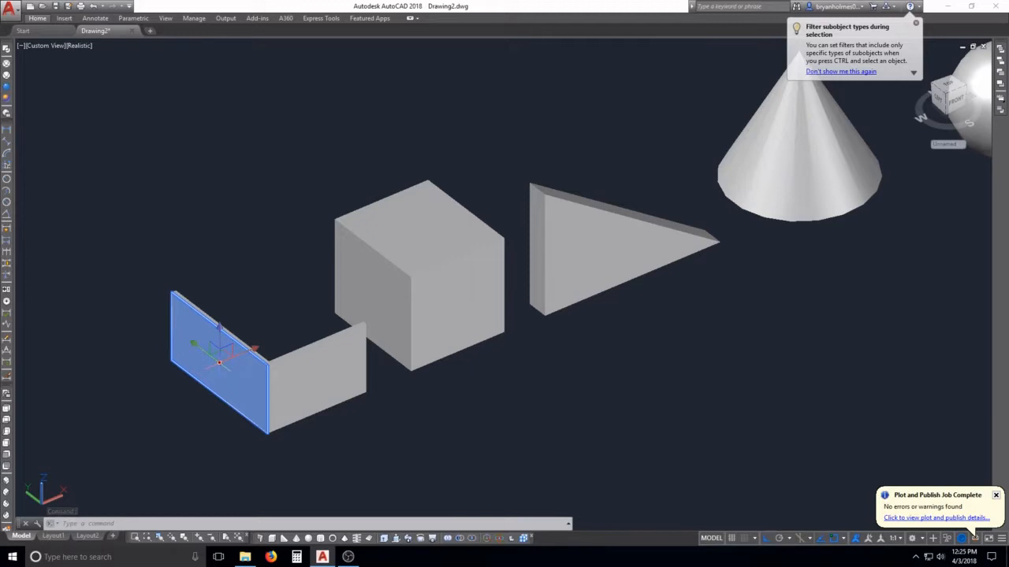
mouse_move(219, 363)
left_click(245, 380)
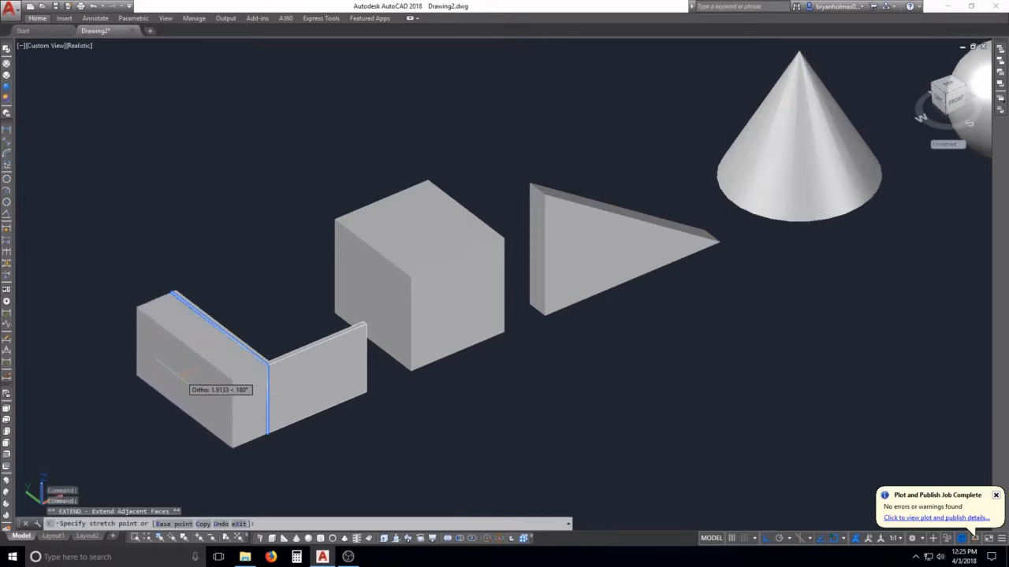
left_click(123, 390)
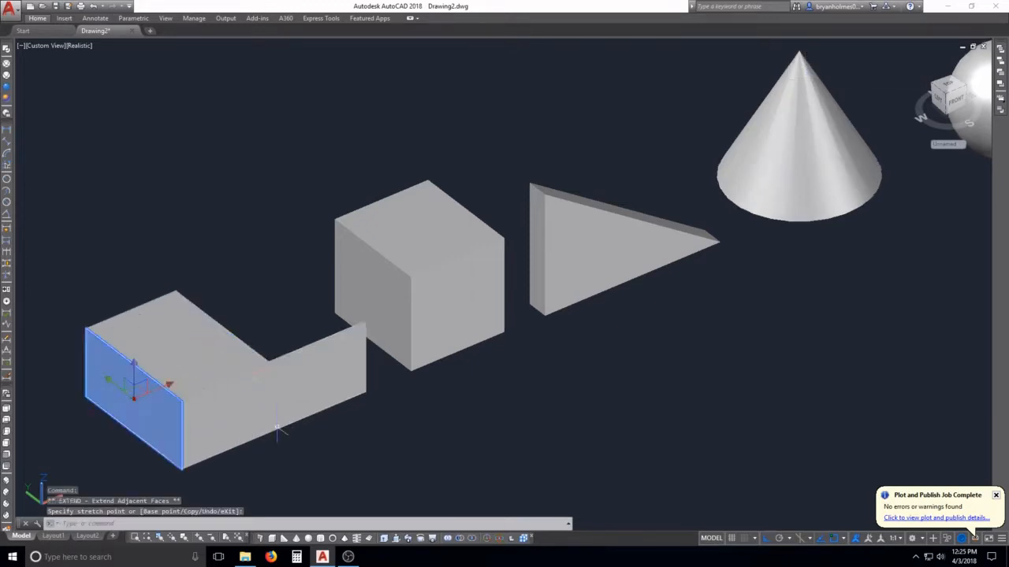
left_click(245, 295)
key("Escape")
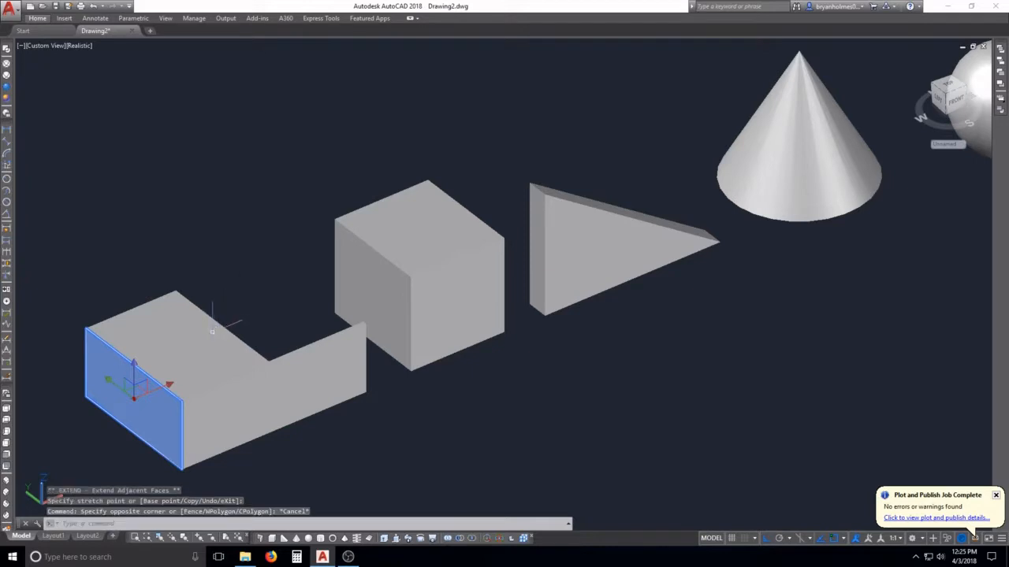
Select only the top face of the L-shaped solid and lower it until the solid becomes a thin slab
left_click(211, 337)
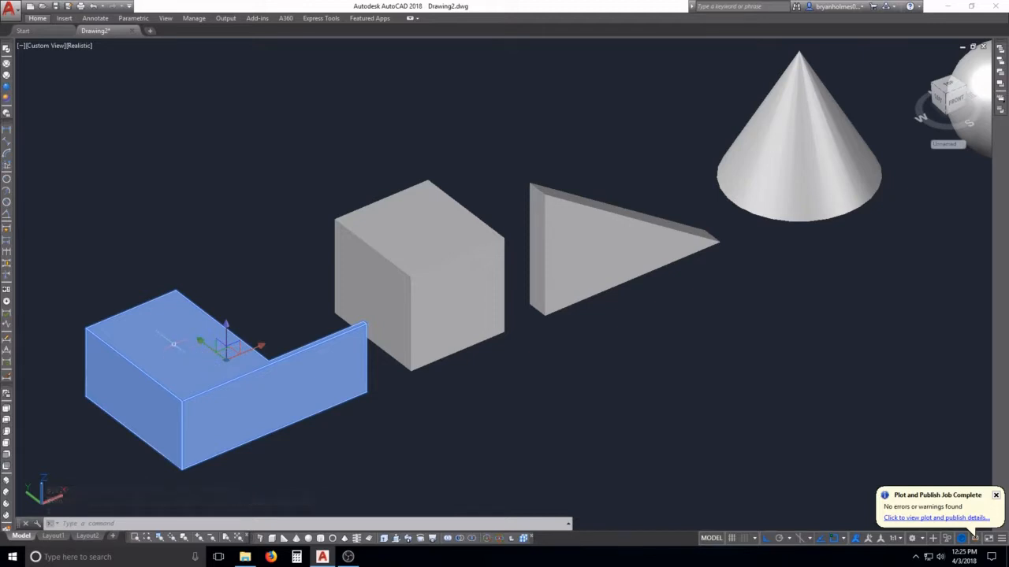
left_click(175, 343, "ctrl")
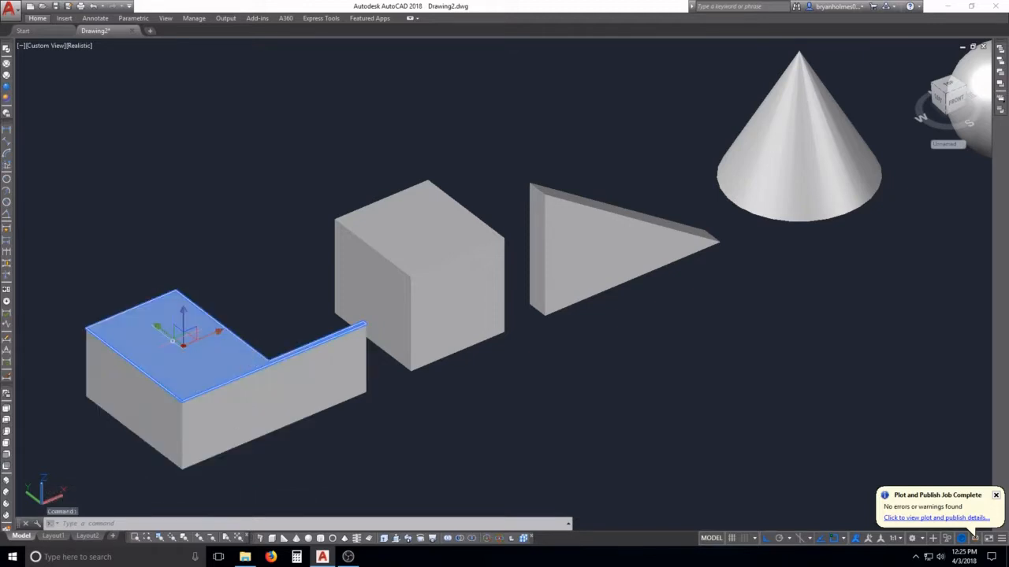
left_click(183, 345)
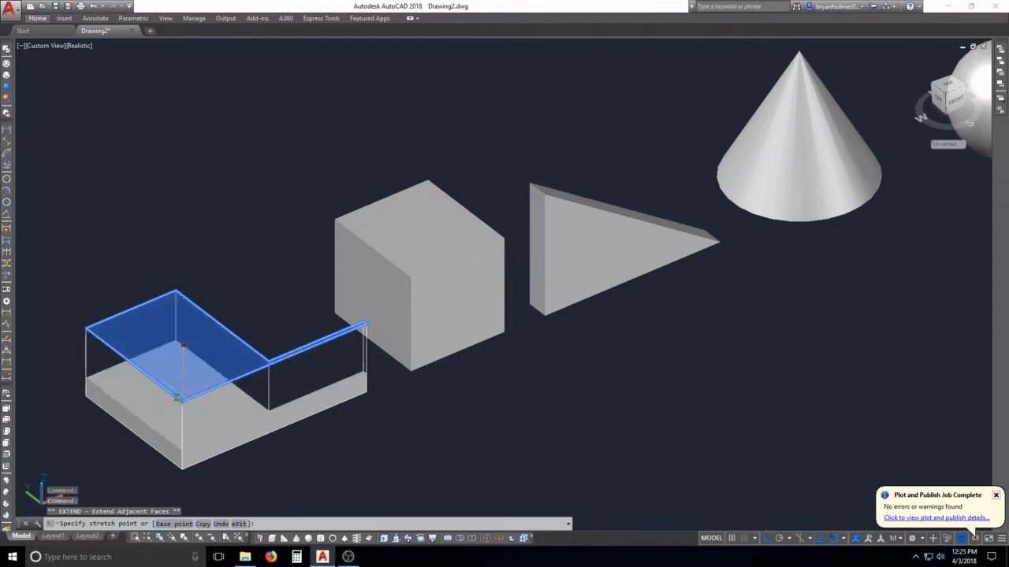
scroll(183, 394, "up", 3)
left_click(141, 414)
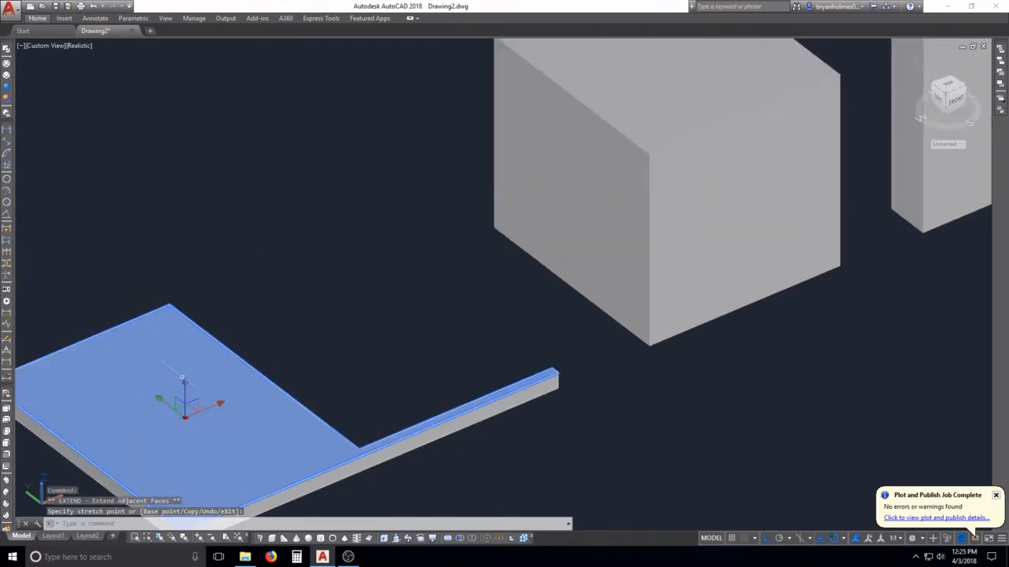
scroll(181, 378, "down", 3)
key("Escape")
Try to stretch only the wedge's sloped face, first vertically along Z and also horizontally along X
scroll(215, 406, "up", 3)
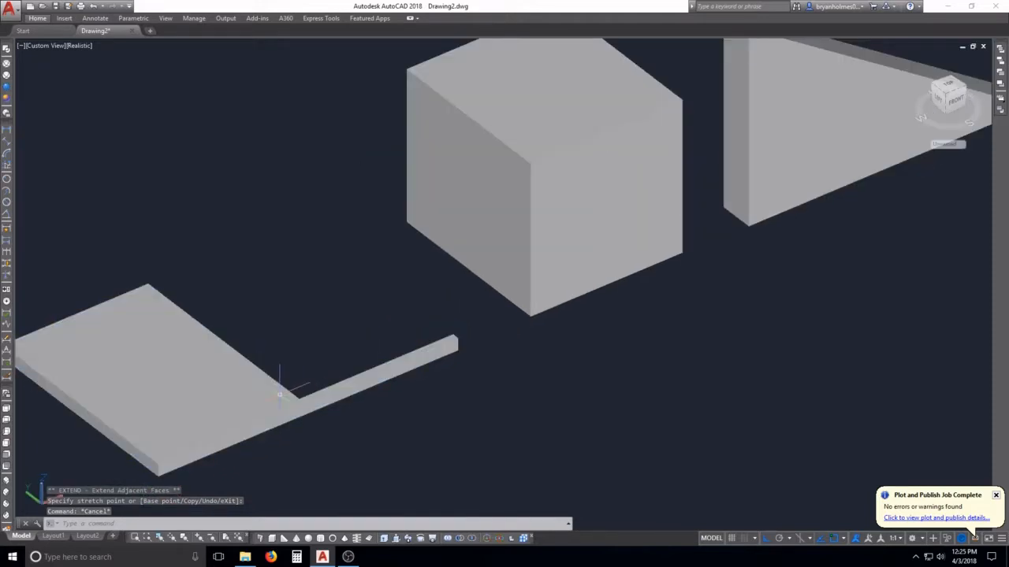
middle_click_drag(285, 393, 662, 354, "shift")
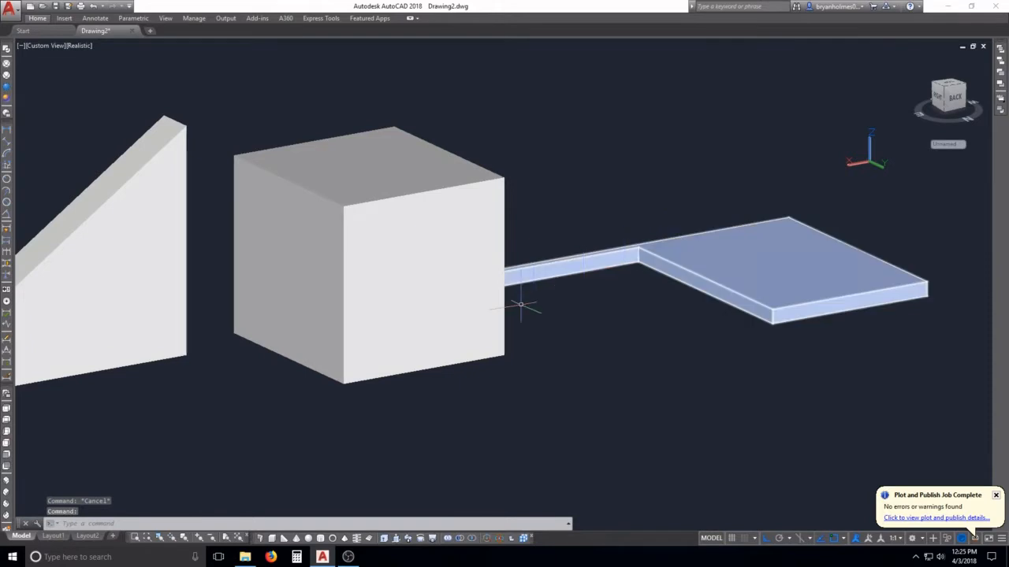
middle_click_drag(700, 293, 343, 323, "shift")
middle_click_drag(713, 344, 445, 442)
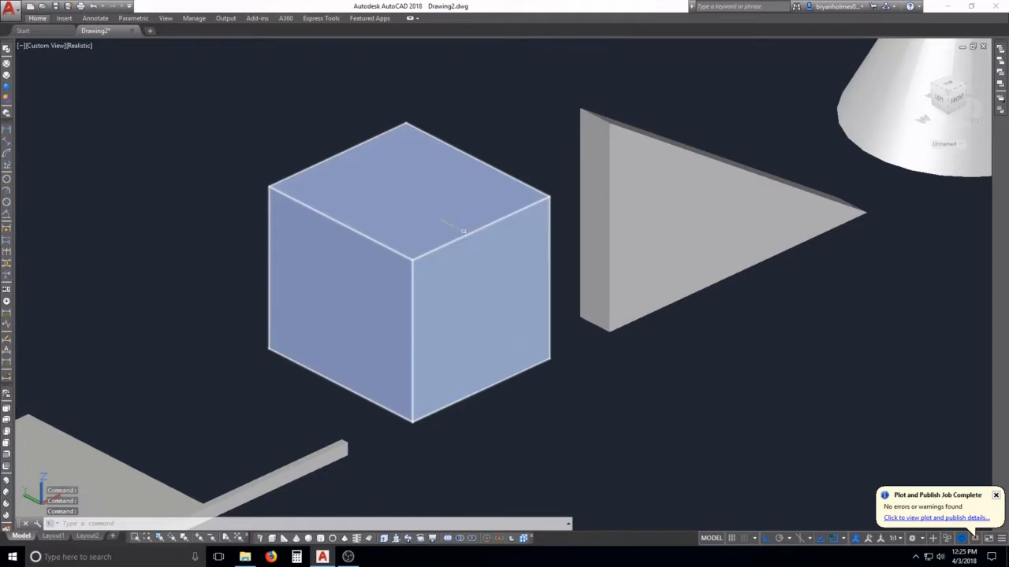
middle_click_drag(717, 213, 387, 324)
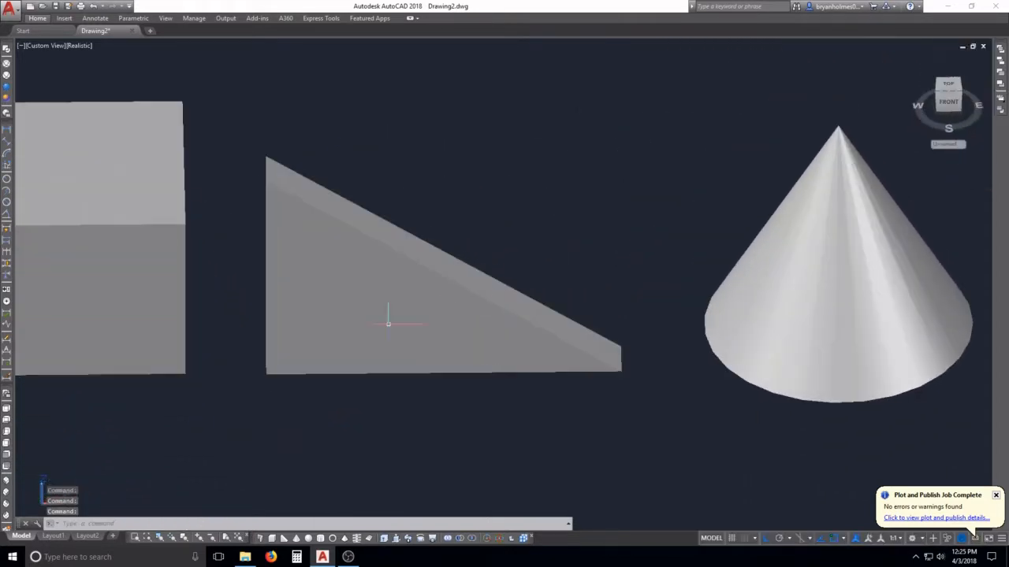
left_click(481, 282)
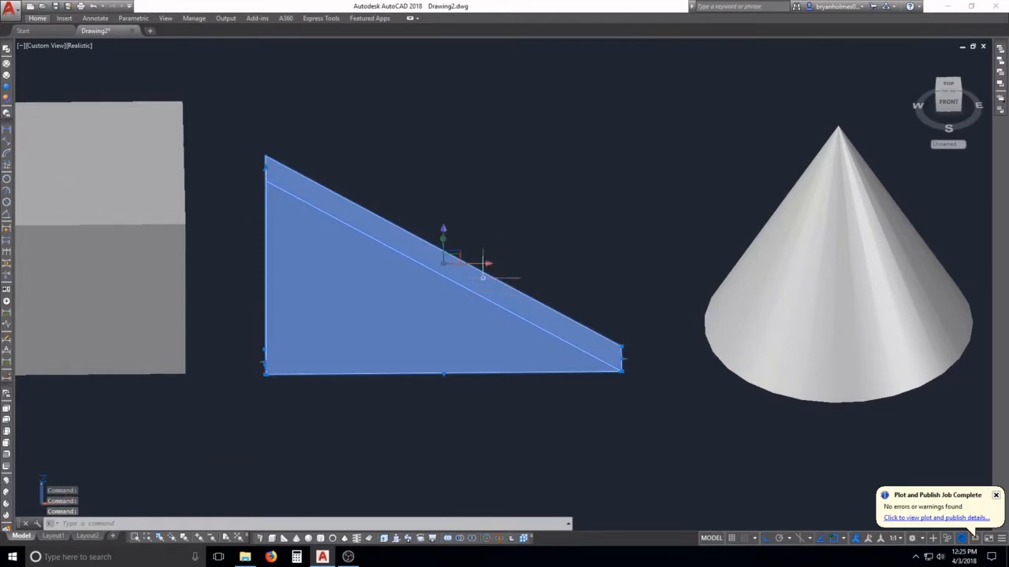
left_click(479, 282, "ctrl")
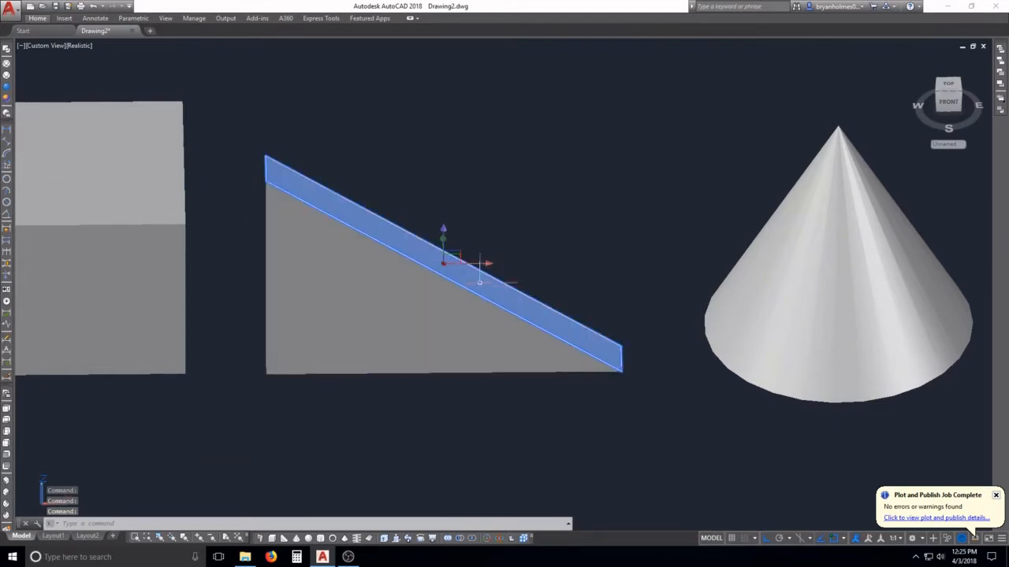
left_click(443, 230)
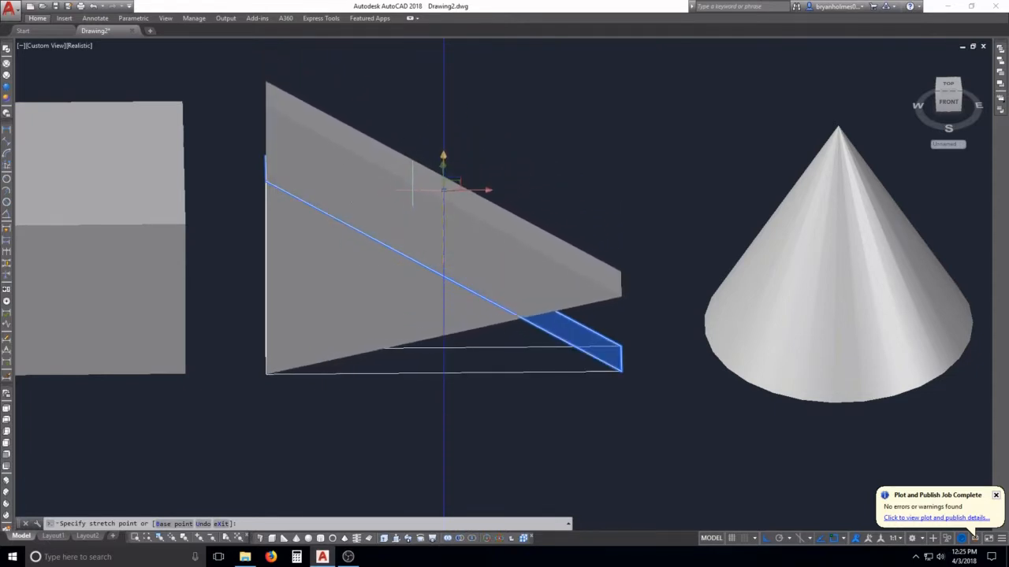
left_click(443, 199)
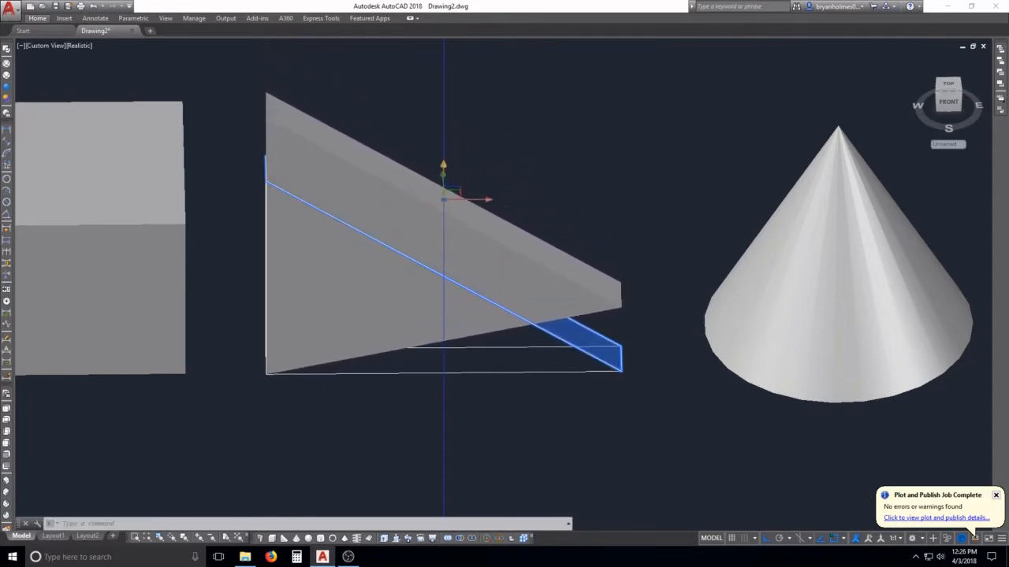
key("Escape")
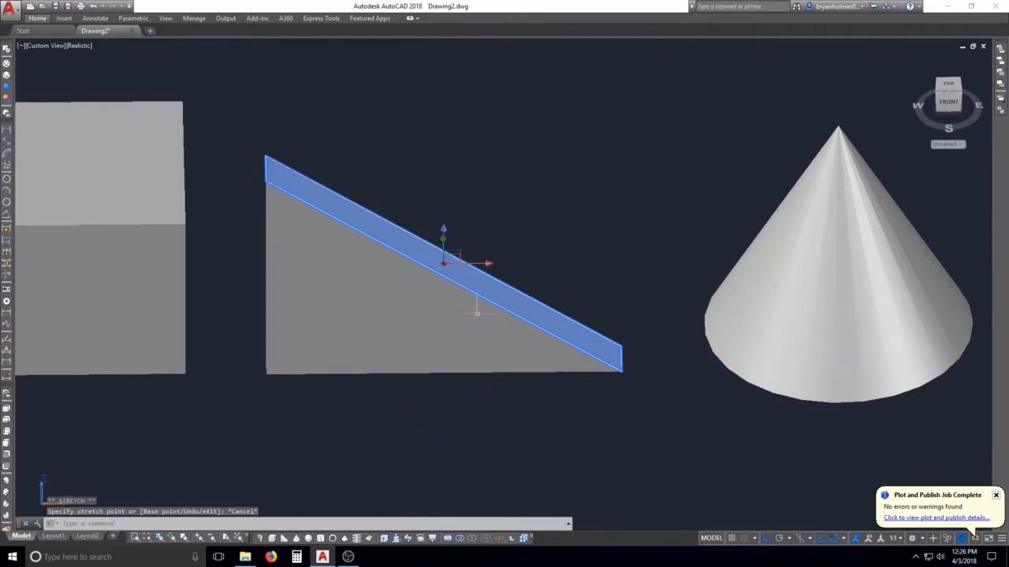
left_click(489, 268)
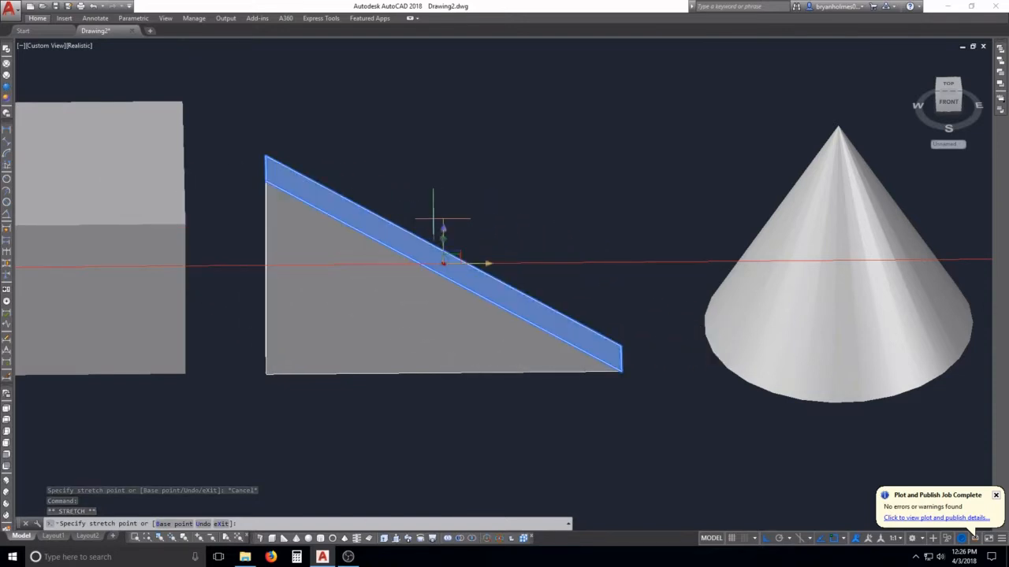
key("Escape")
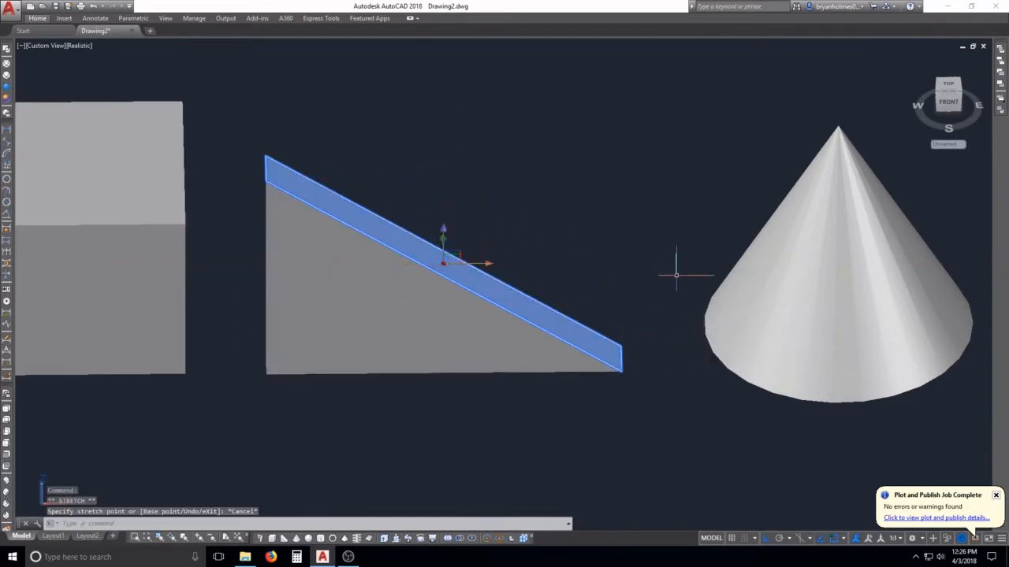
Select the cone and its curved face to examine which grips each selection offers, and clear the selection
scroll(669, 295, "down", 4)
middle_click_drag(667, 301, 494, 331)
scroll(553, 320, "up", 5)
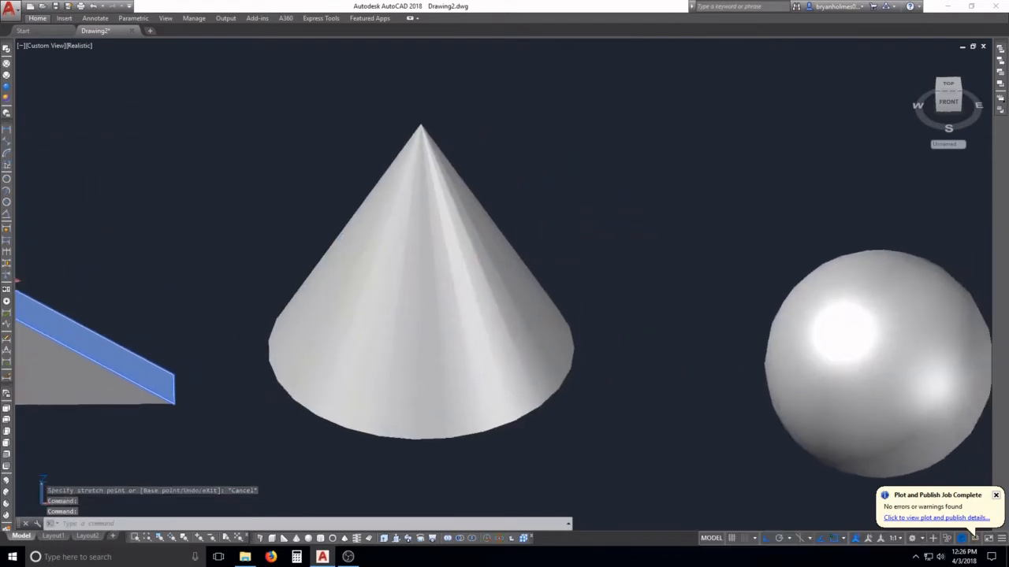
left_click(493, 331)
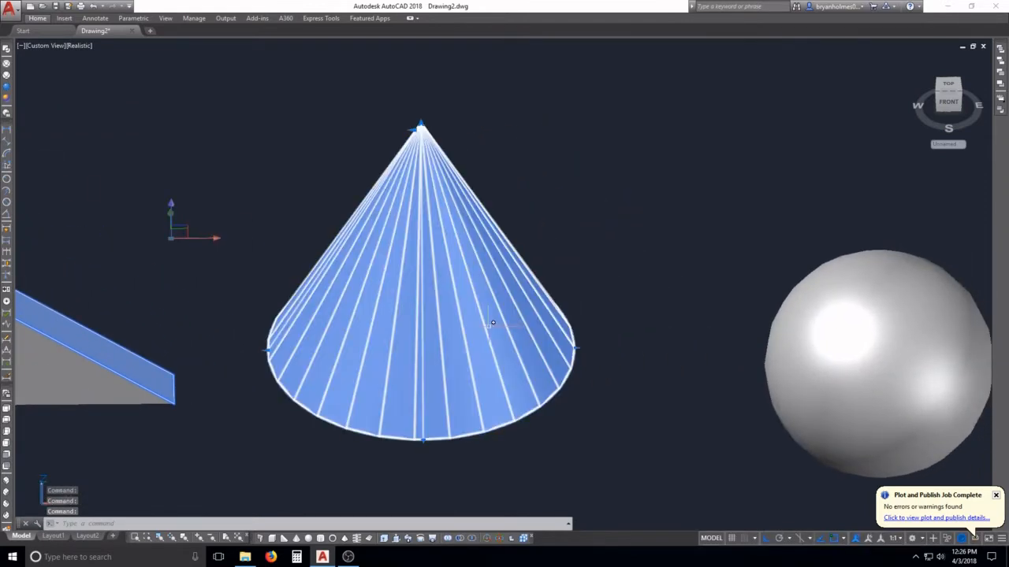
key("Escape")
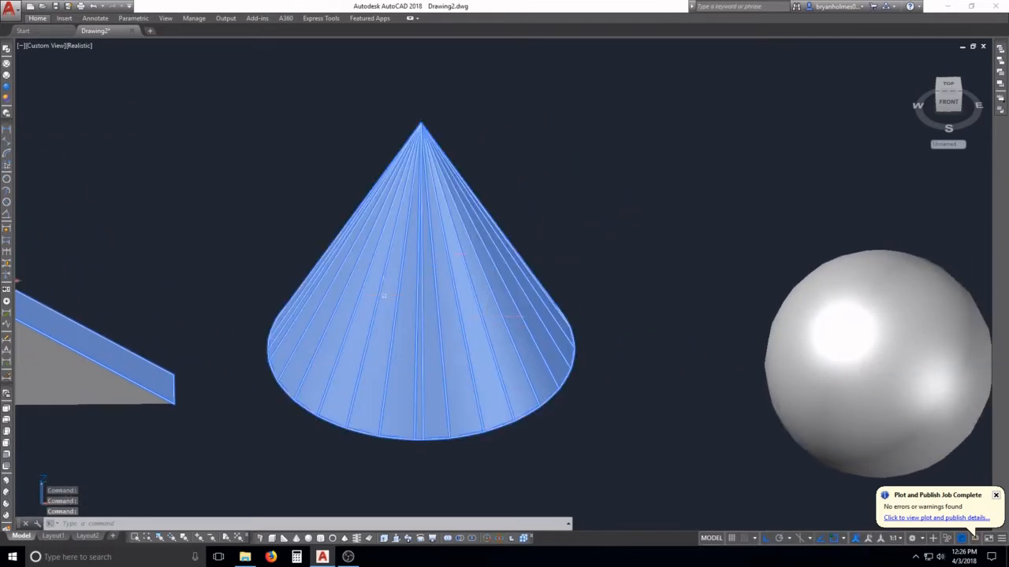
scroll(389, 305, "down", 4)
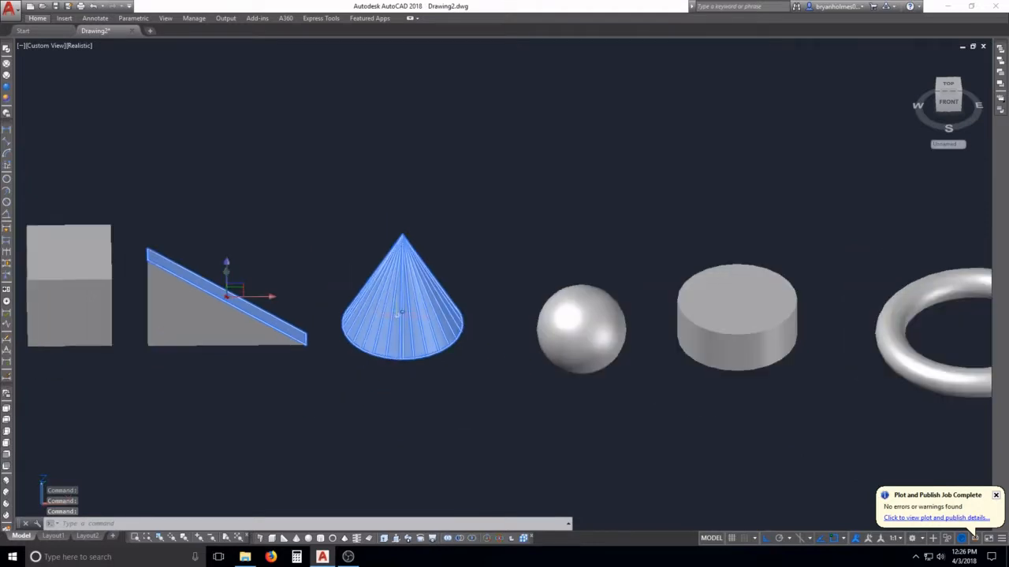
middle_click_drag(401, 313, 399, 276, "shift")
key("Escape")
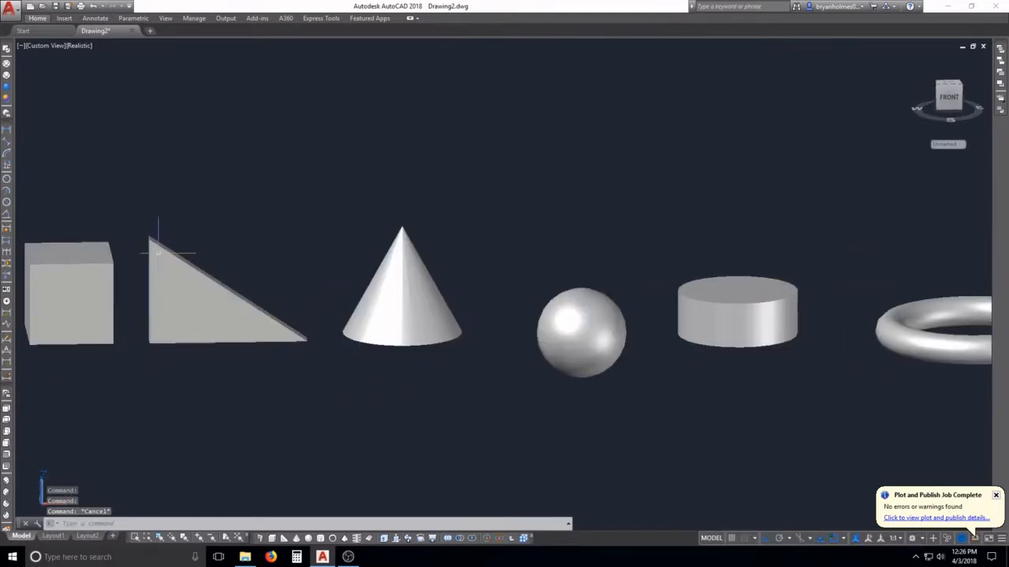
Reselect the cone and its curved face, inspect them from an angled view, and clear the selection
left_click(394, 298)
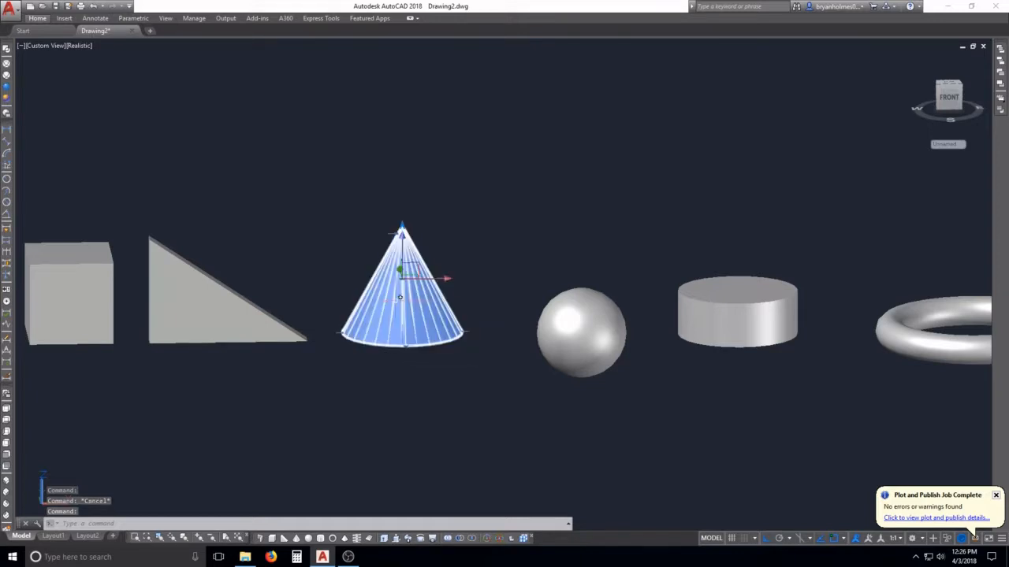
key("Escape")
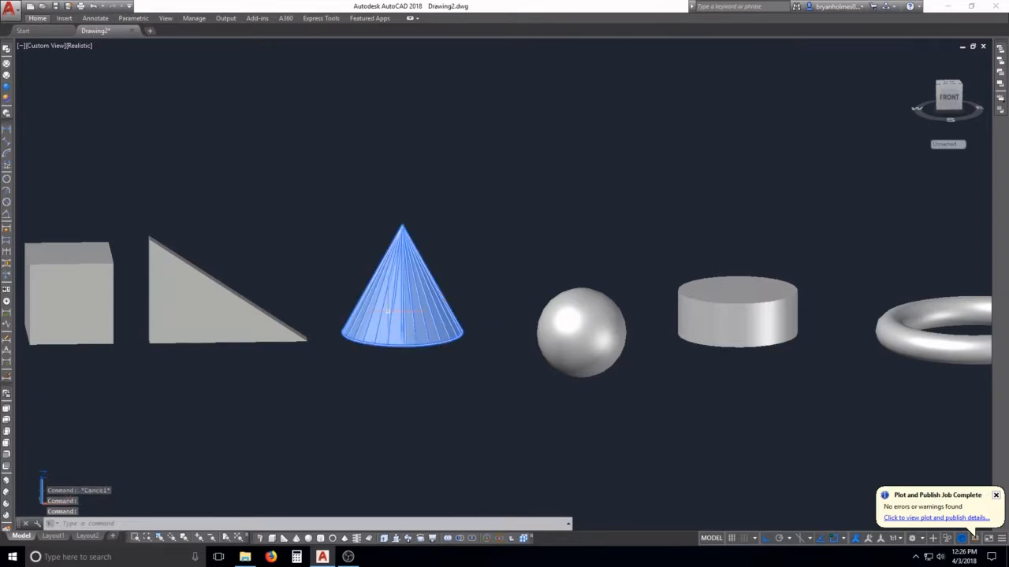
middle_click_drag(396, 302, 423, 359, "shift")
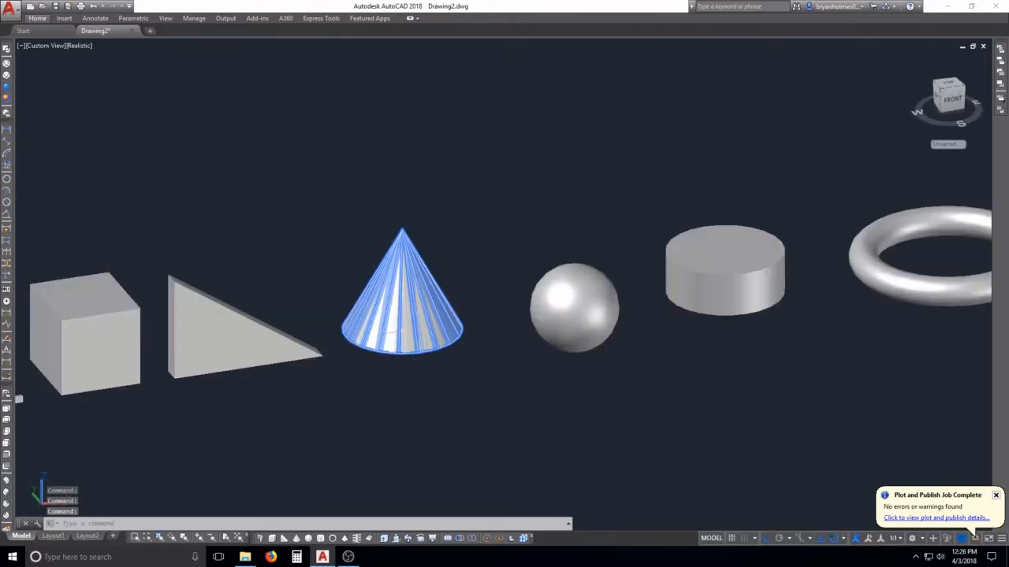
key("Escape")
Select the sphere and its surface to examine the available grips, and clear the selection
left_click(567, 304)
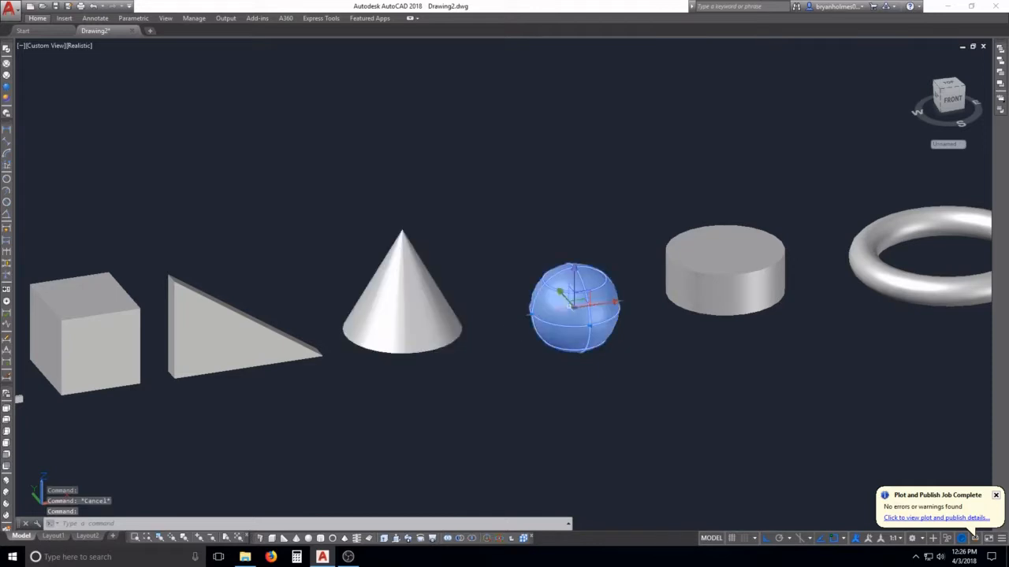
left_click(583, 297)
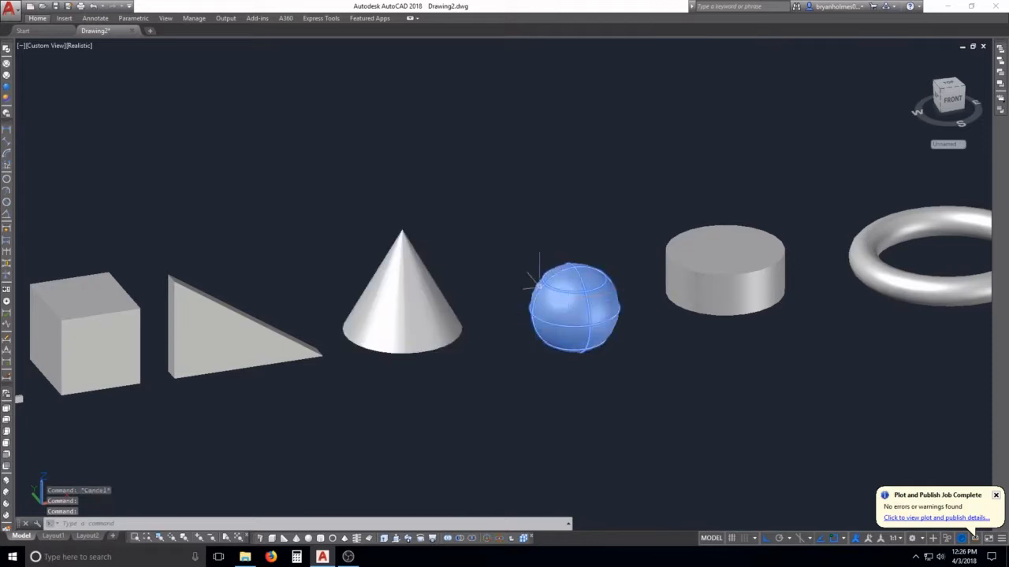
left_click(557, 314)
key("Escape")
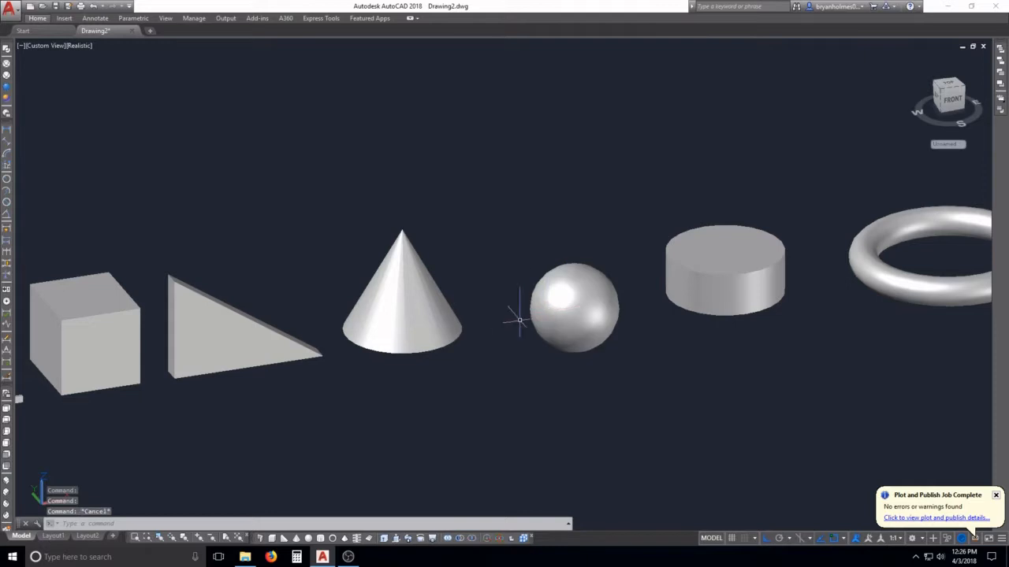
Select only the top face of the cylinder and stretch it upward along Z to make the cylinder taller
scroll(575, 306, "up", 2)
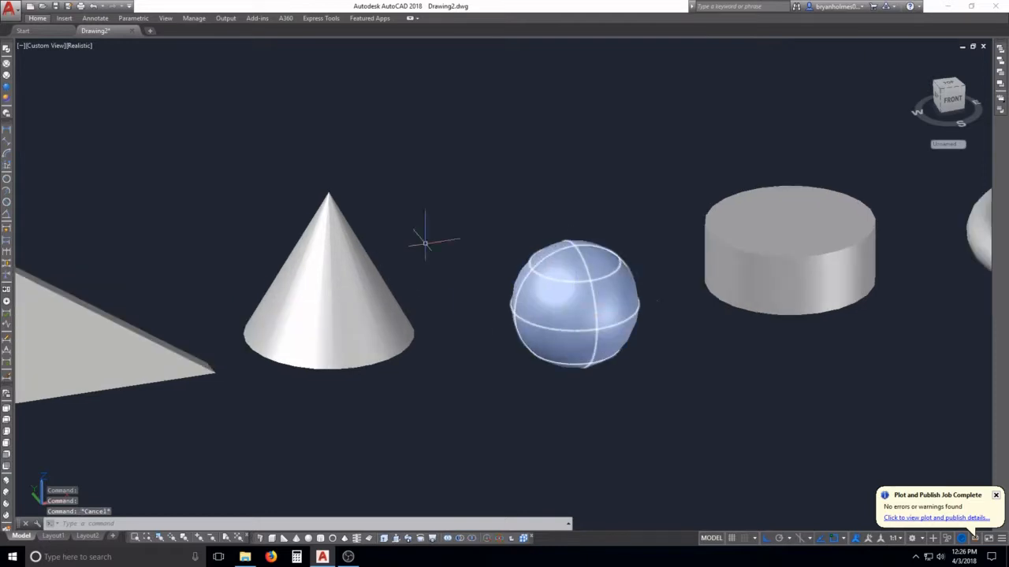
scroll(590, 331, "down", 2)
middle_click_drag(589, 331, 278, 342)
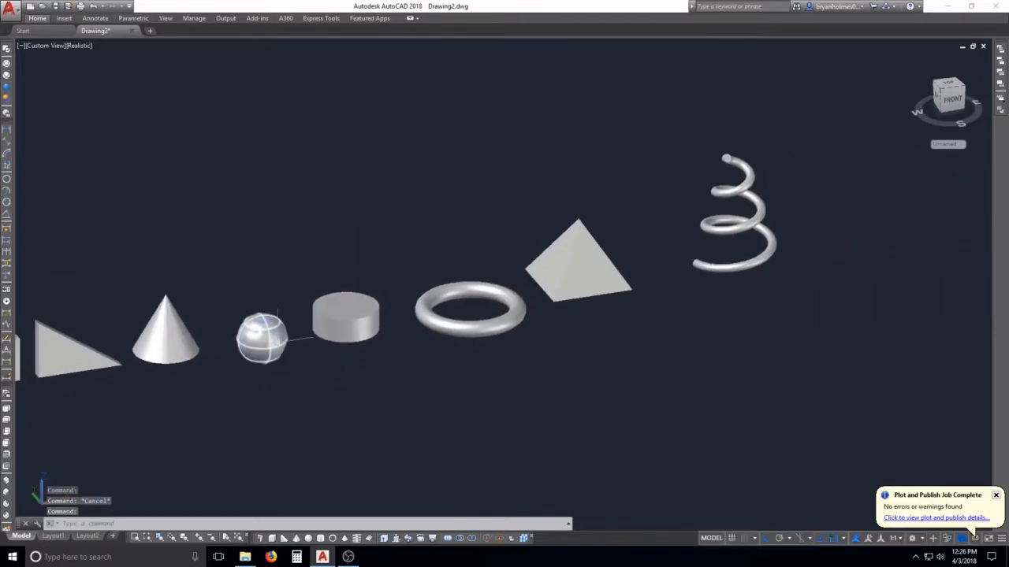
scroll(400, 305, "up", 3)
left_click(266, 315)
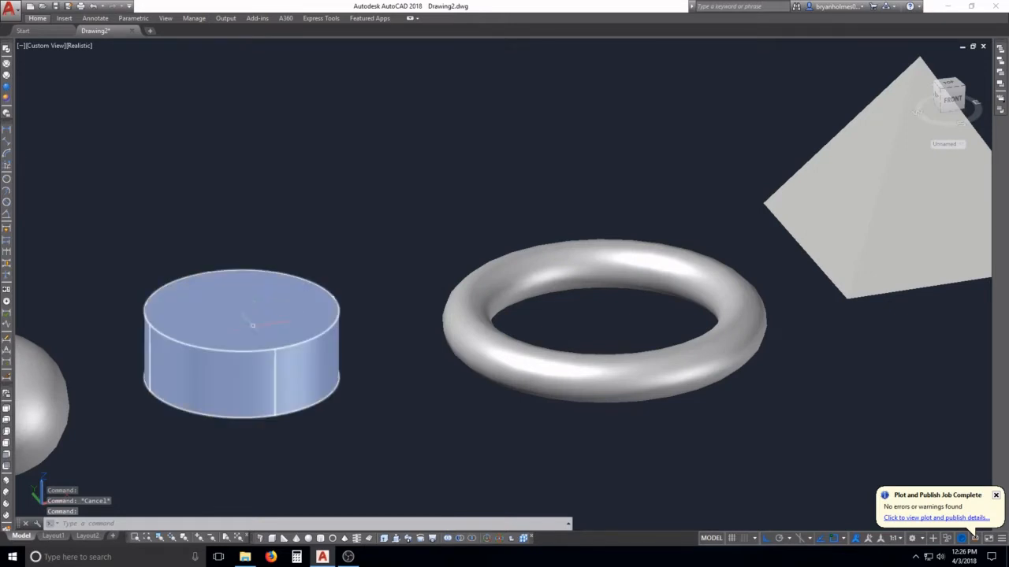
left_click(241, 327)
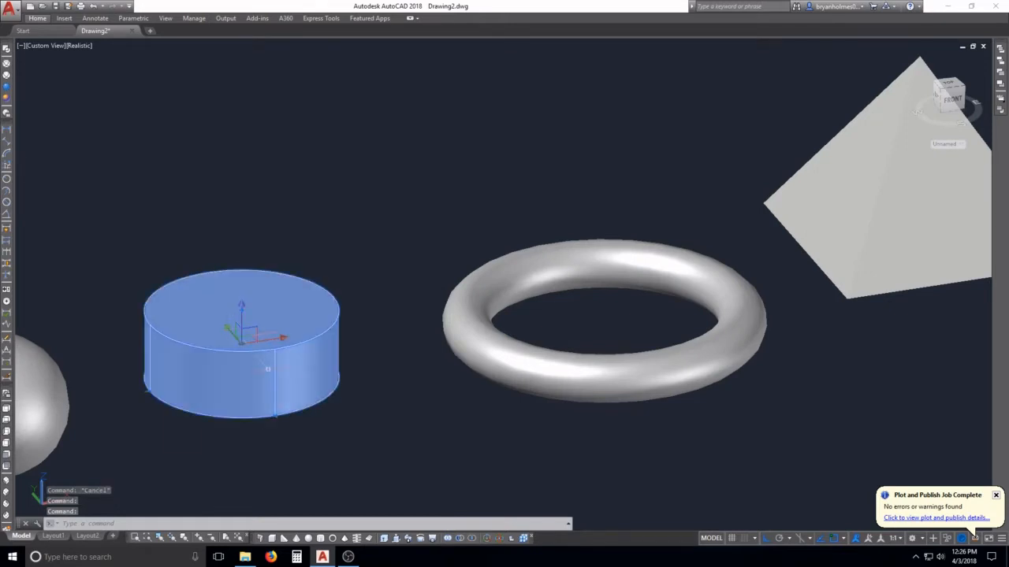
left_click(302, 304, "ctrl")
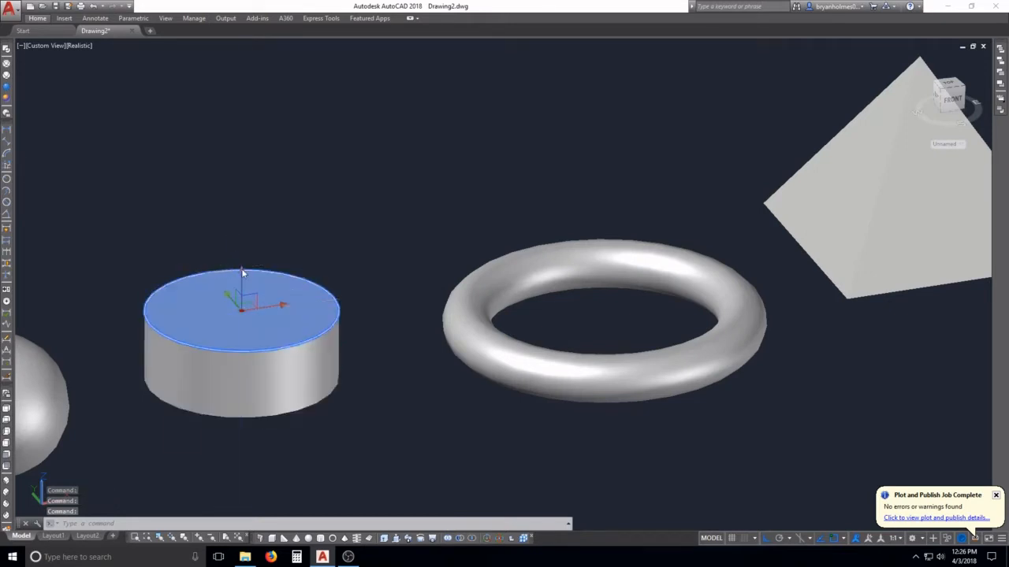
left_click(241, 309)
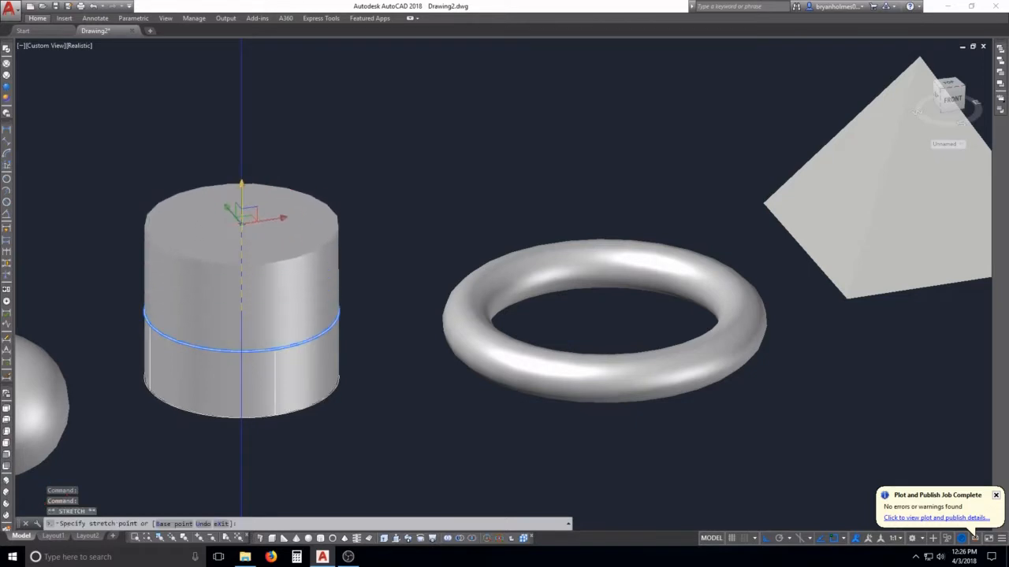
key("Escape")
Select the torus and try to move it upward along Z with its gizmo
left_click(481, 337)
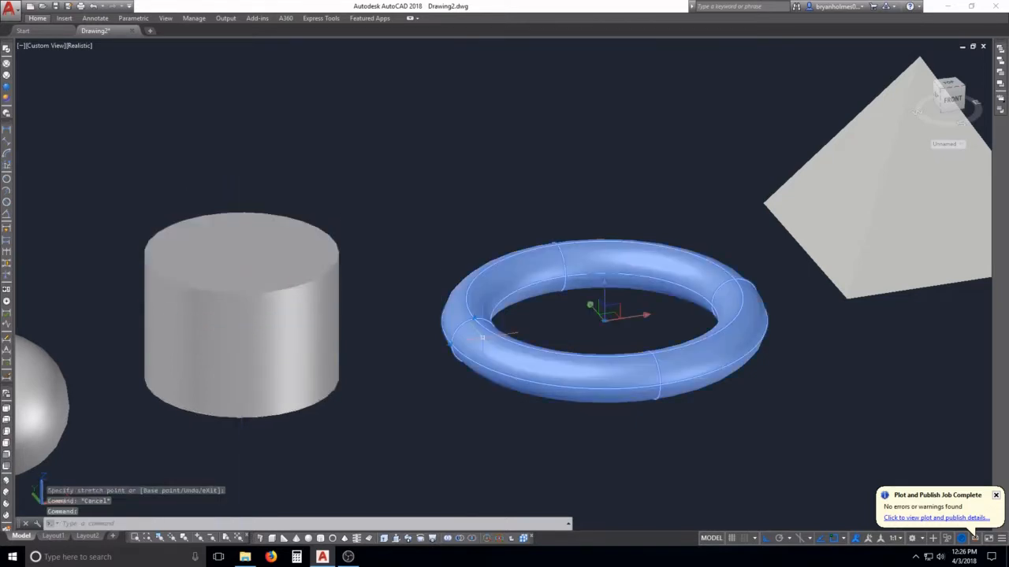
key("Escape")
left_click(558, 369)
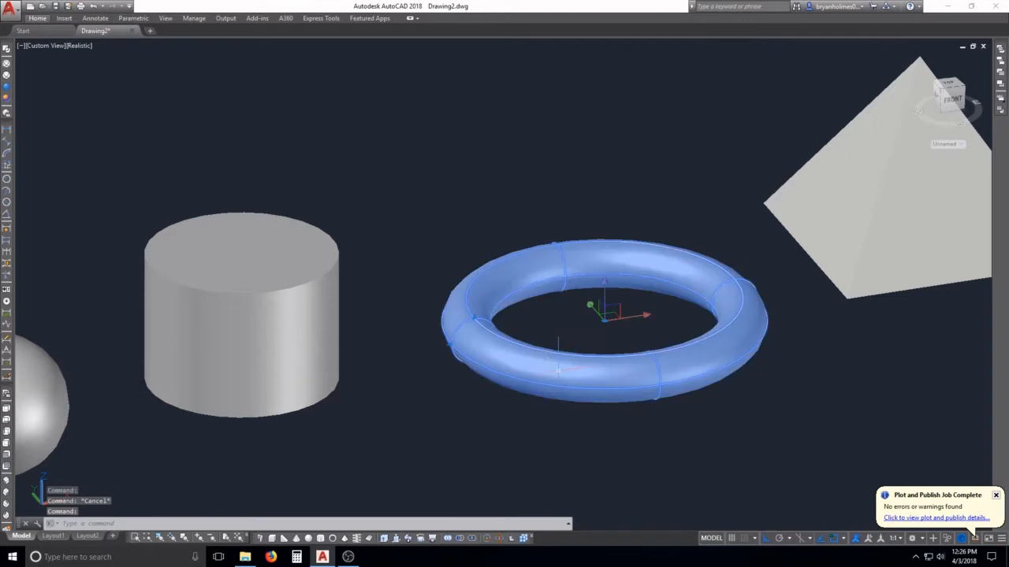
left_click(603, 290)
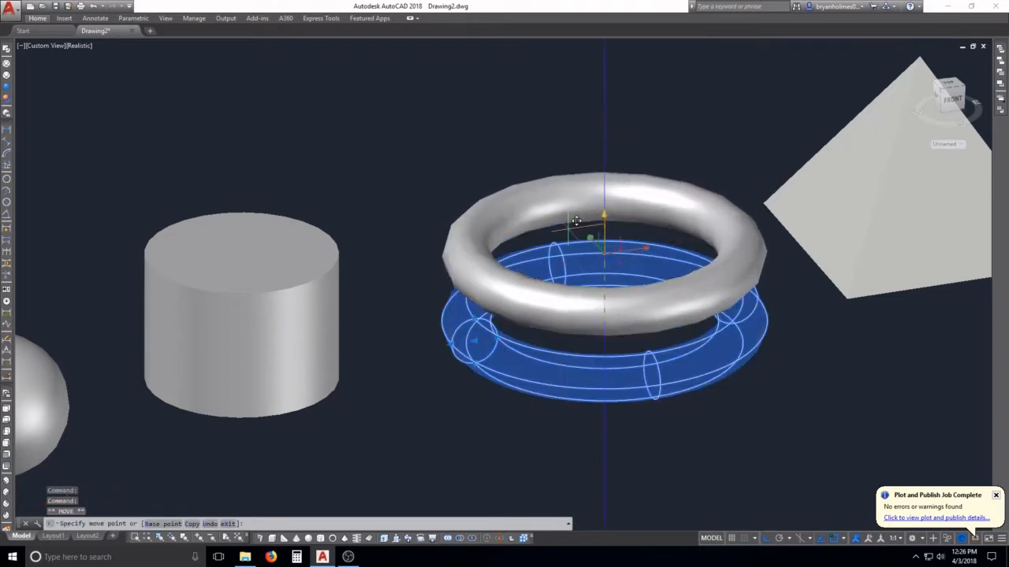
key("Escape")
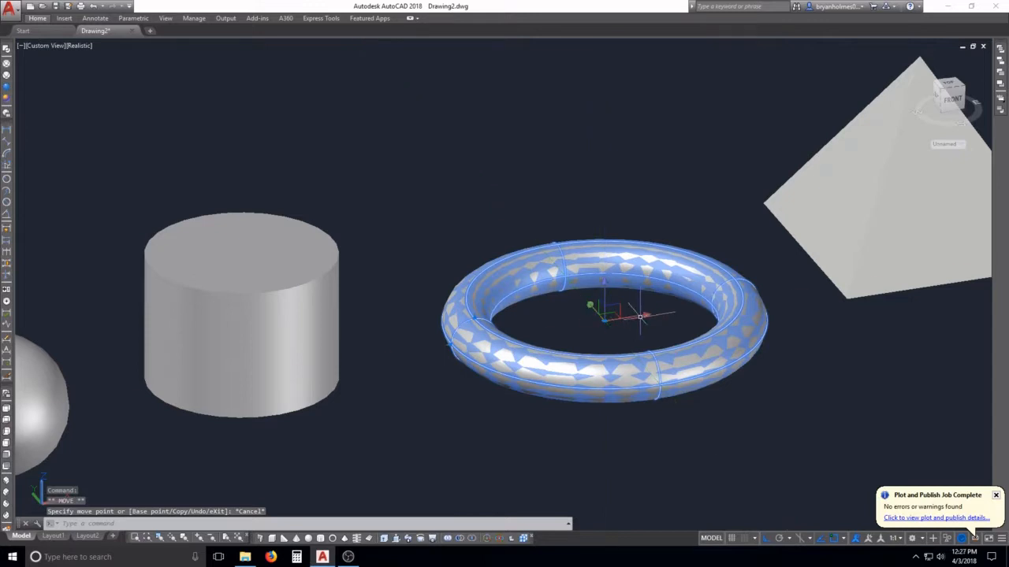
key("Escape")
key("Escape")
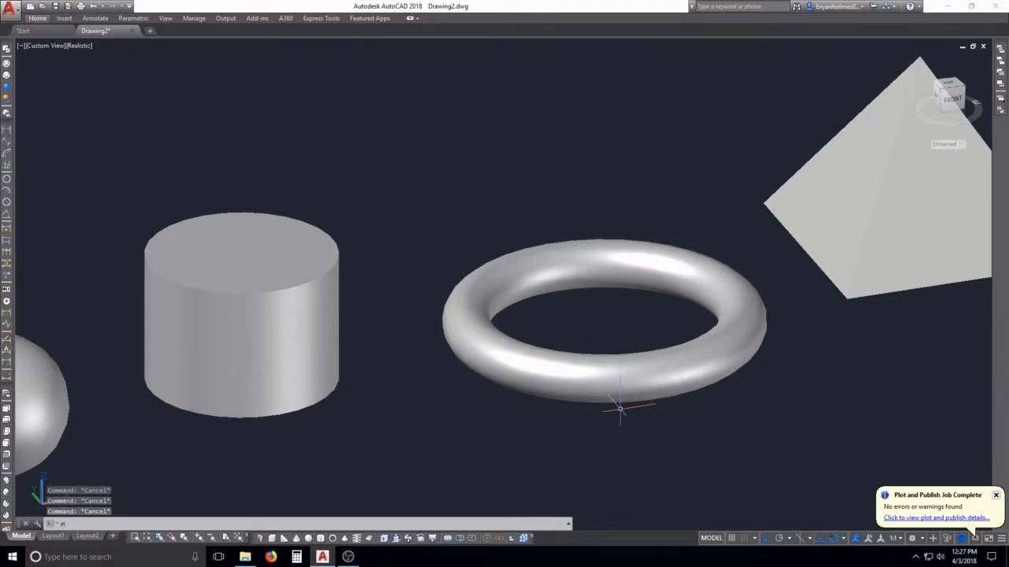
Try to move the torus freely with the Move command, using its centre as base point and Ortho off
type("m")
key("Return")
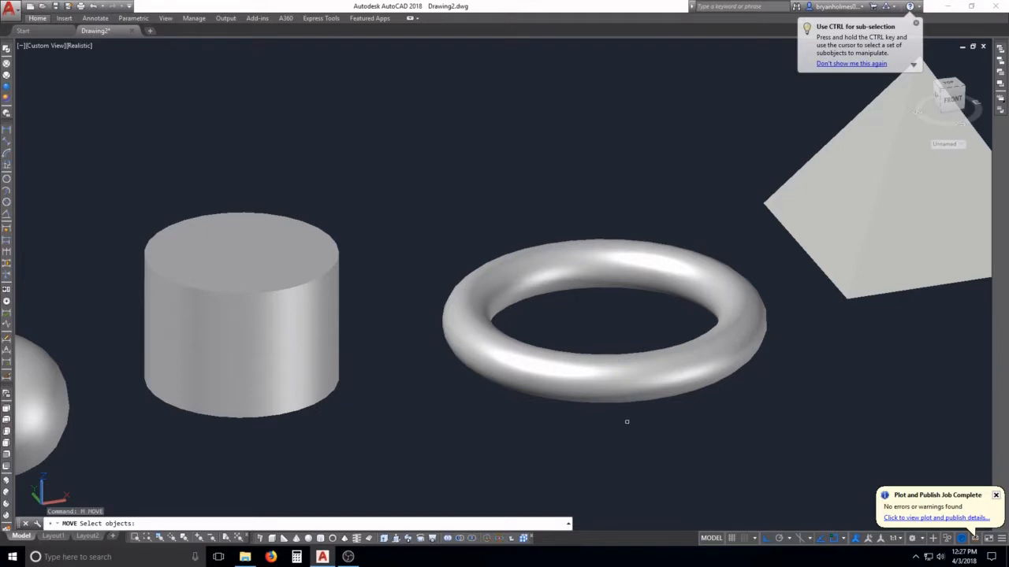
left_click(684, 438)
left_click(611, 340)
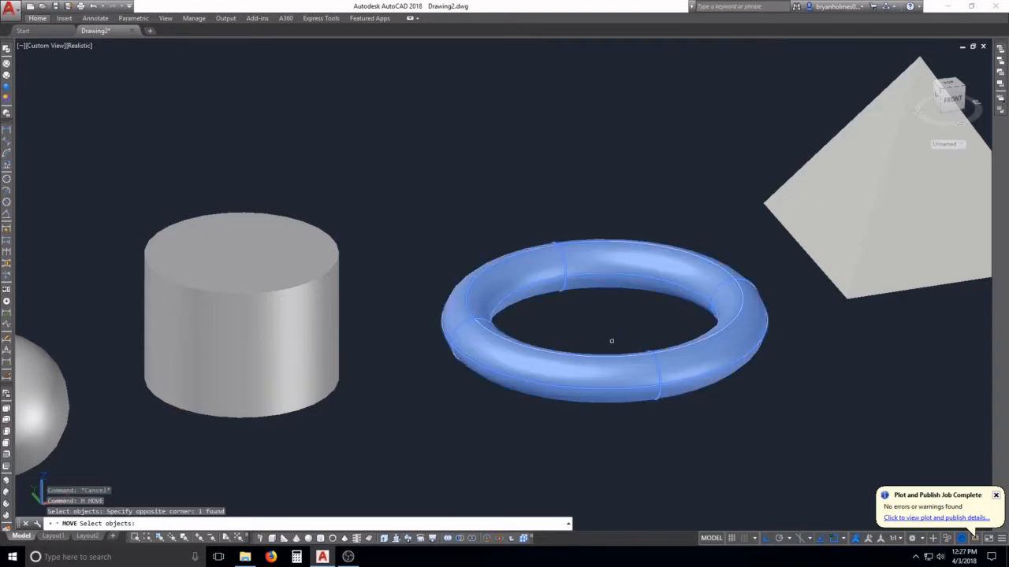
key("Return")
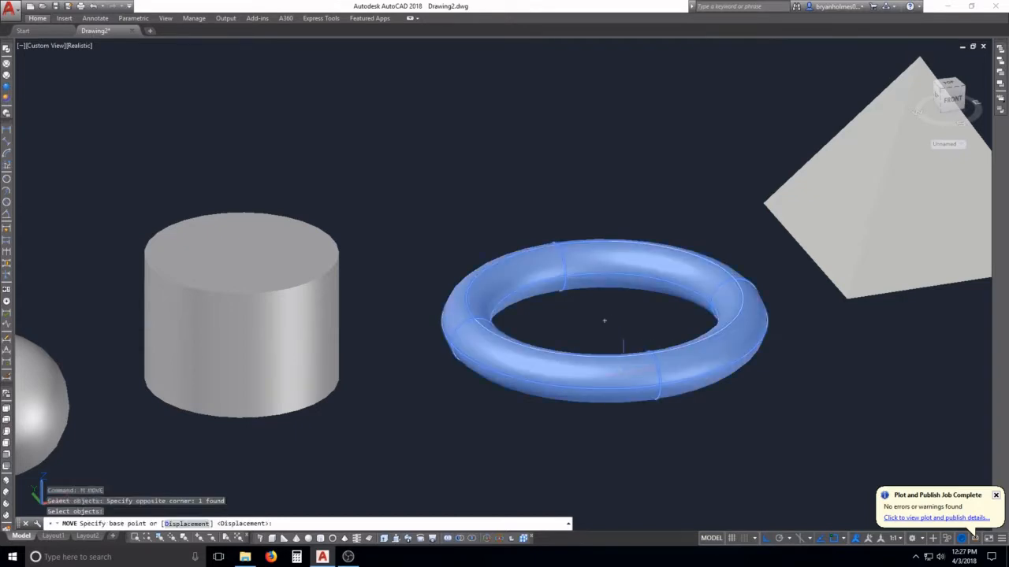
left_click(604, 318)
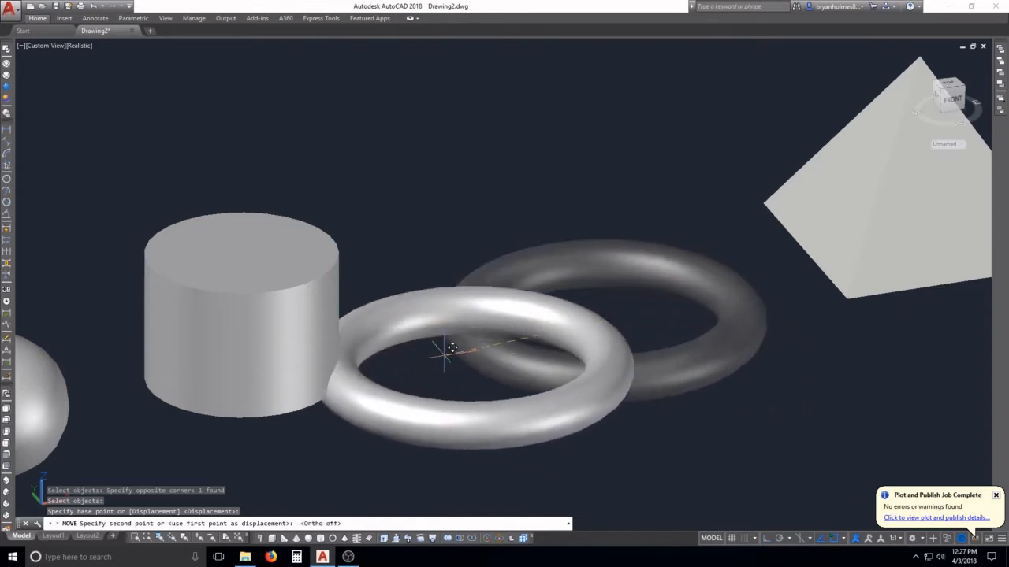
key("F8")
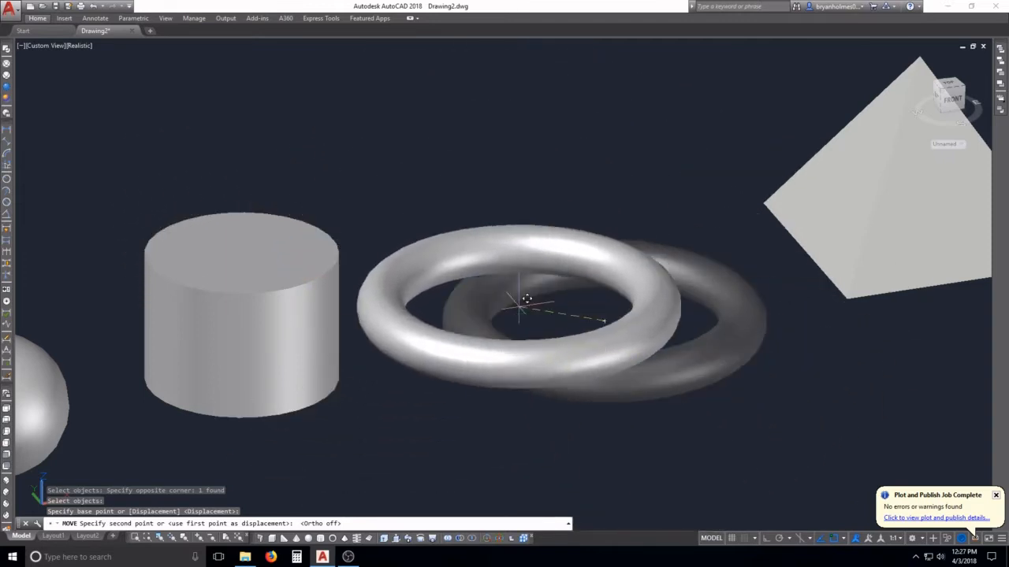
key("Escape")
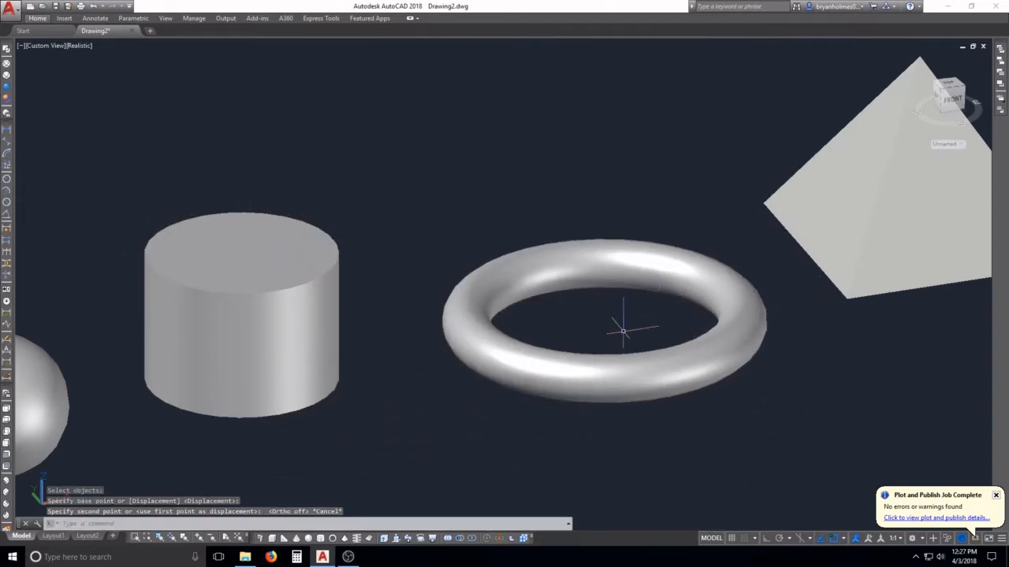
Select only the front face of the pyramid and try to stretch it forward along the Y axis
middle_click_drag(752, 349, 364, 438)
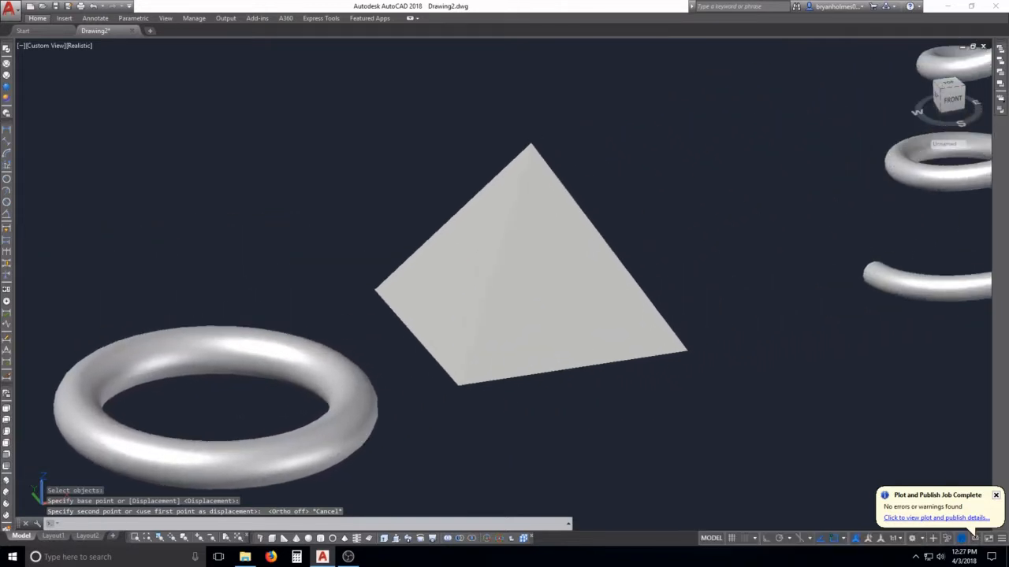
left_click(555, 375)
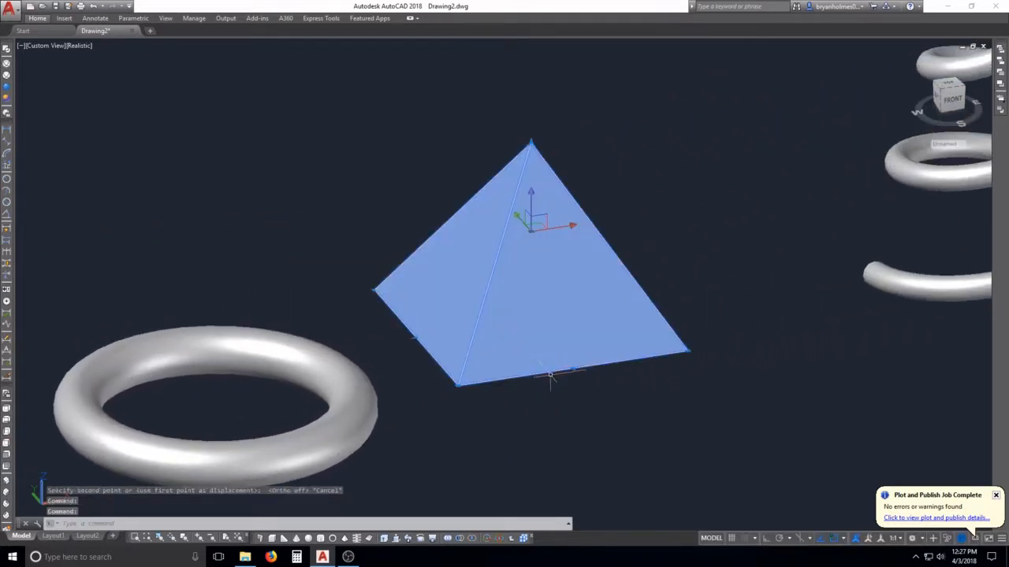
left_click(560, 288, "ctrl")
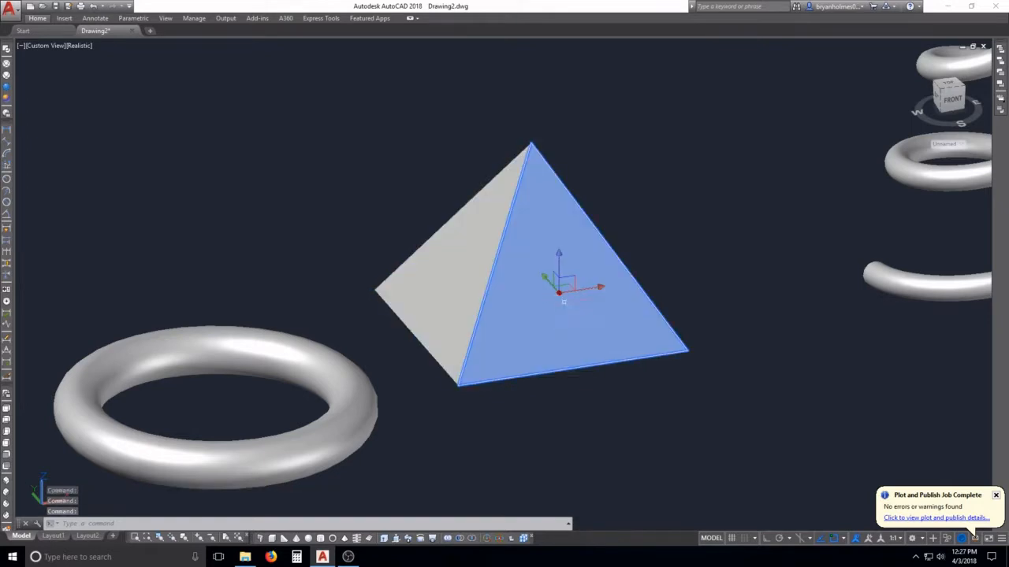
left_click(558, 290)
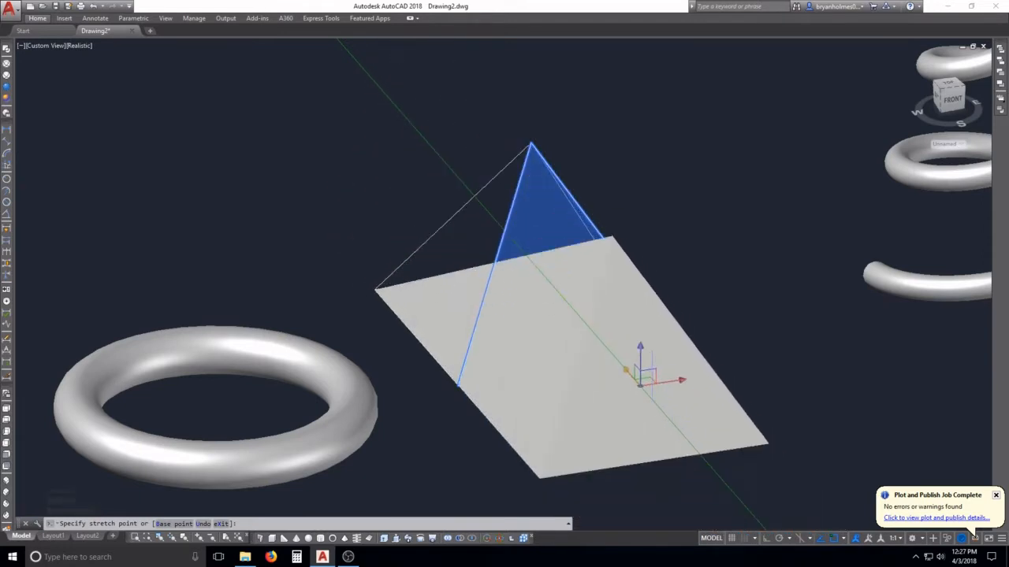
key("Escape")
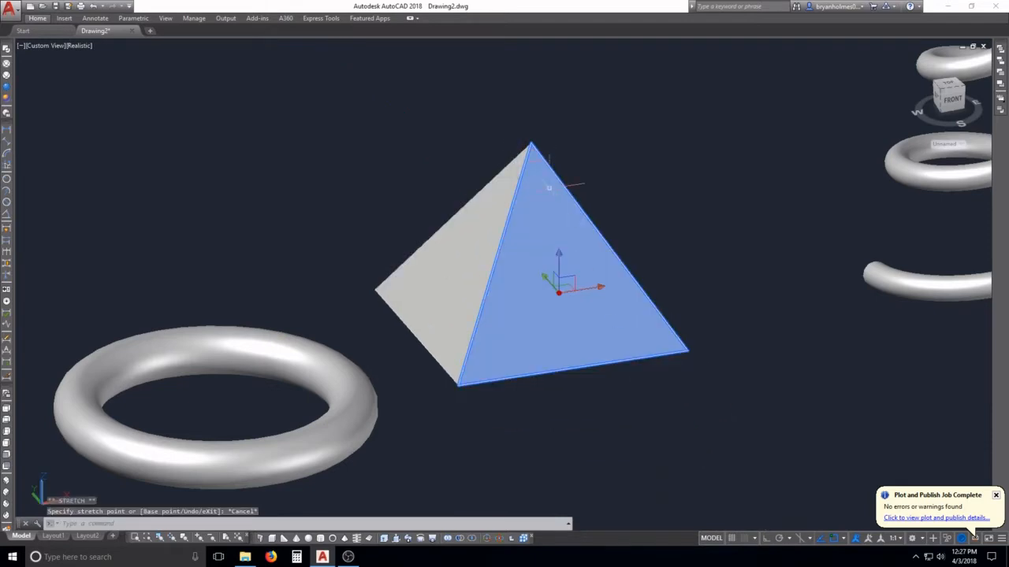
key("Escape")
left_click(630, 203)
key("Escape")
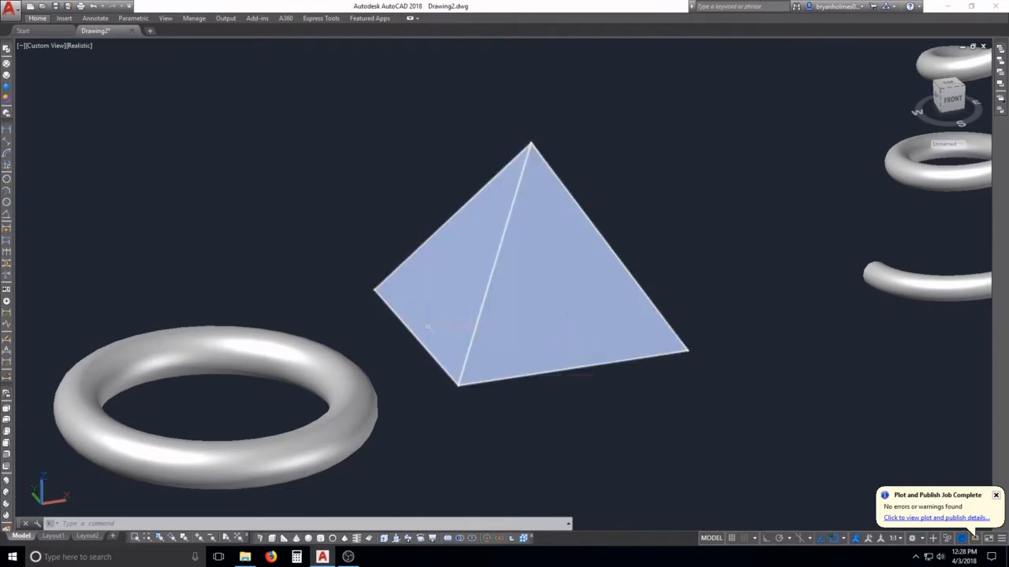
middle_click_drag(653, 371, 443, 416)
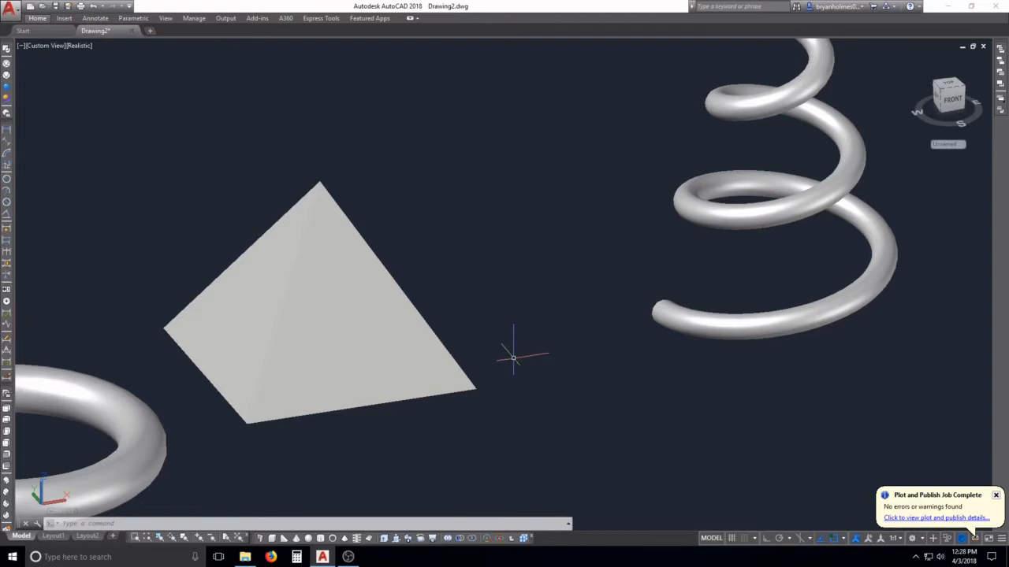
Select only the lower end face of the coil and stretch it outward along the Y axis
scroll(513, 358, "down", 3)
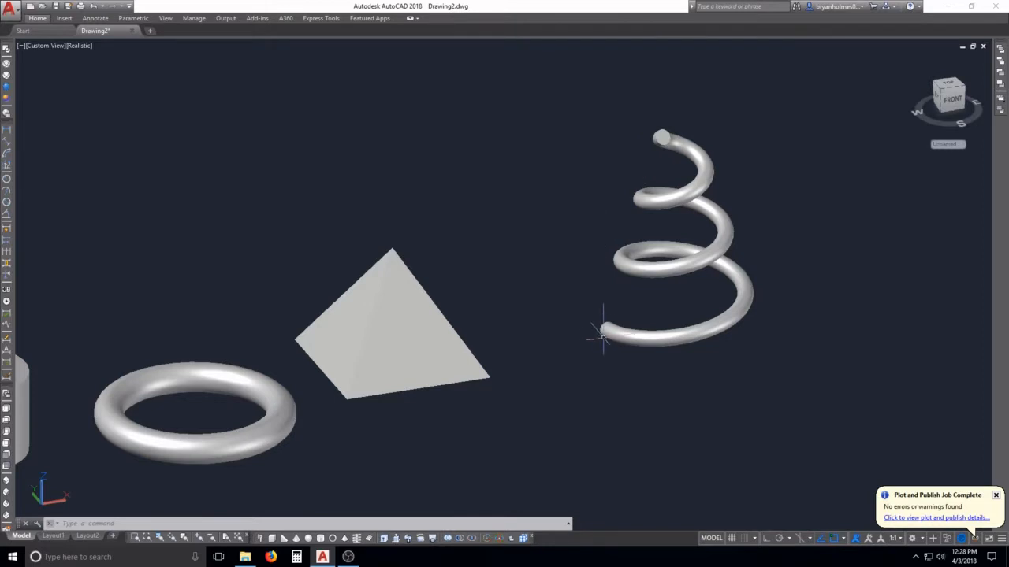
middle_click_drag(613, 337, 839, 336, "shift")
scroll(296, 290, "up", 5)
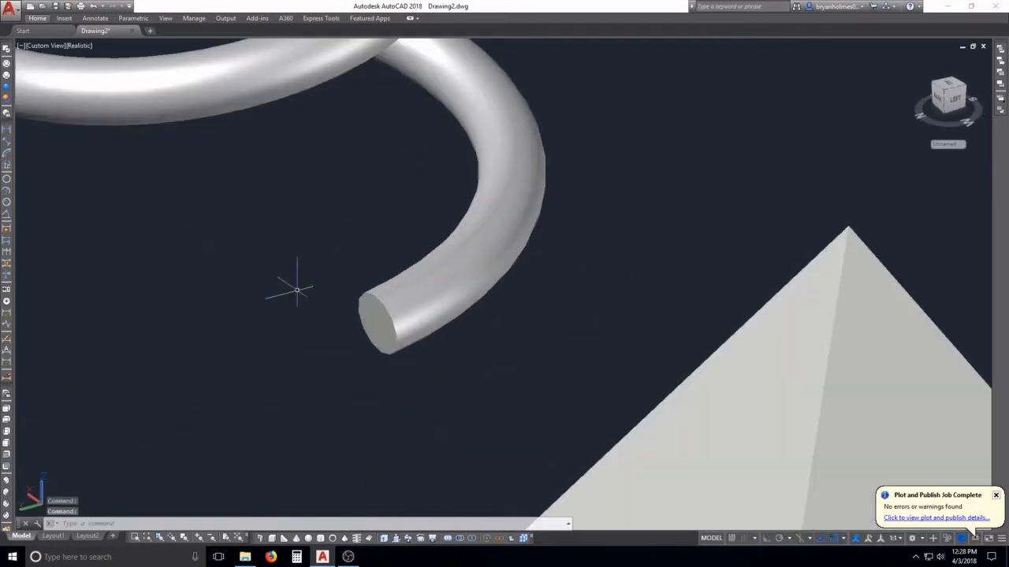
left_click(364, 320)
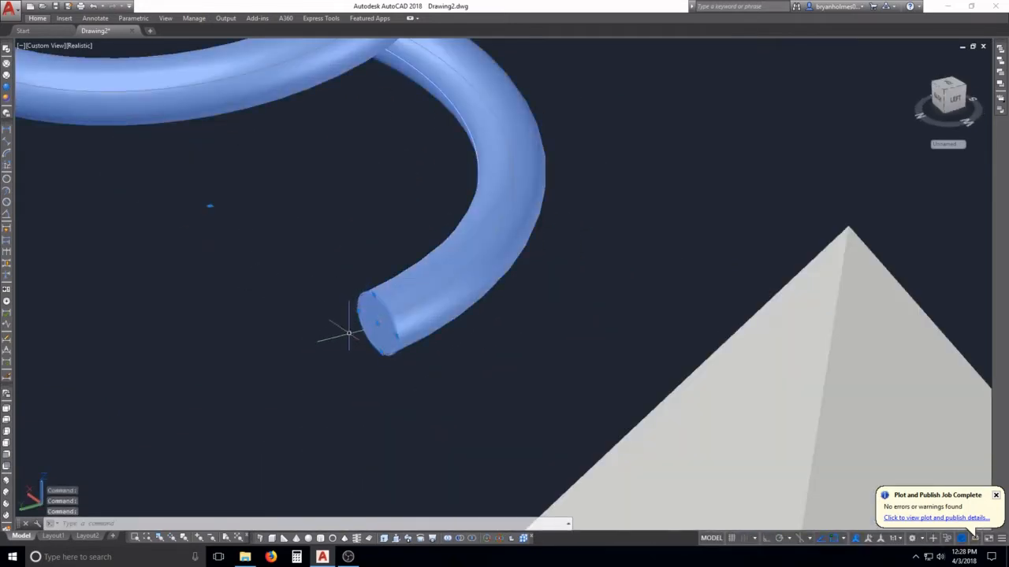
left_click(376, 317, "ctrl")
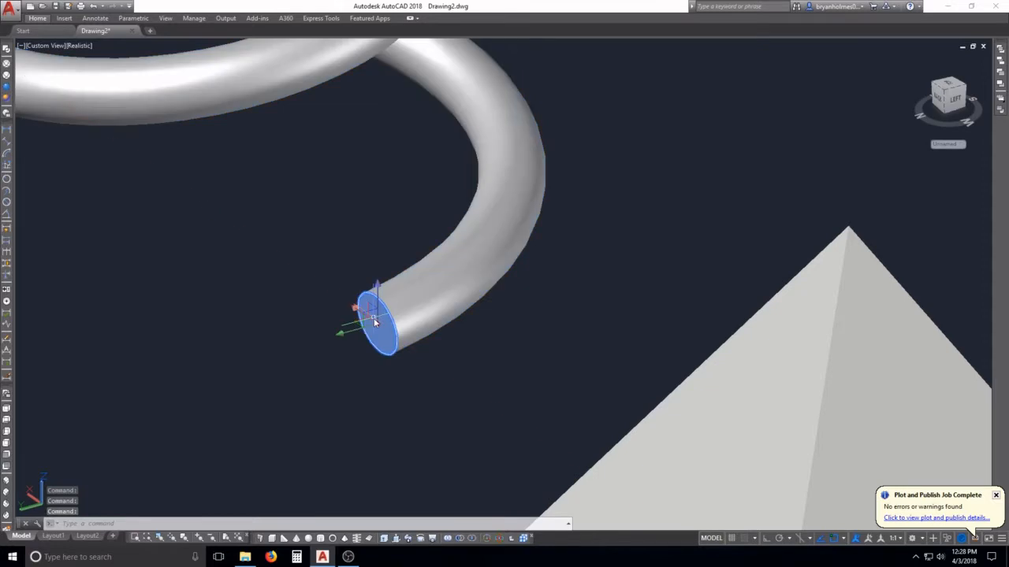
mouse_move(376, 323)
left_click(421, 342)
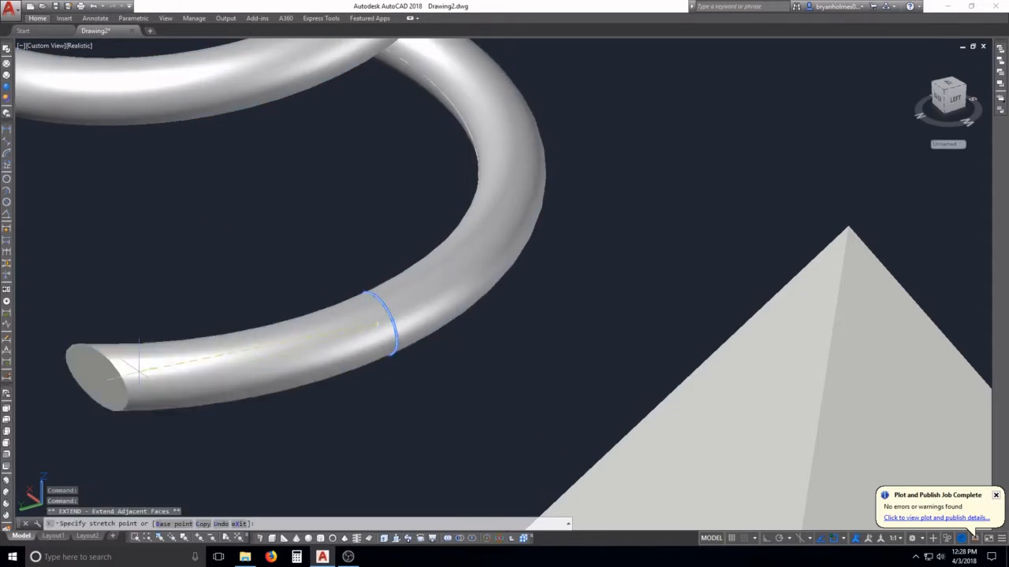
scroll(83, 361, "down", 3)
scroll(92, 372, "down", 3)
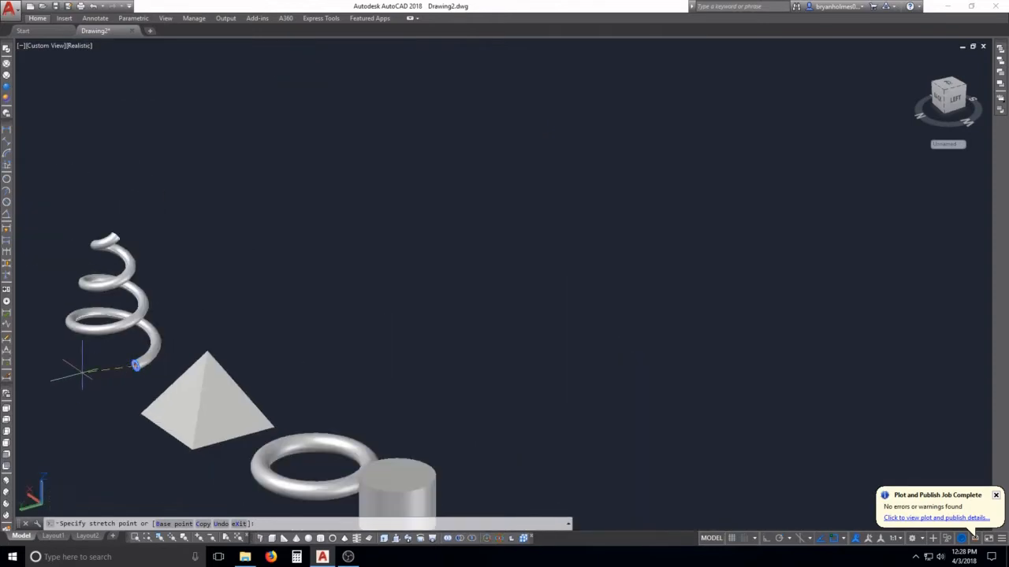
scroll(135, 365, "up", 2)
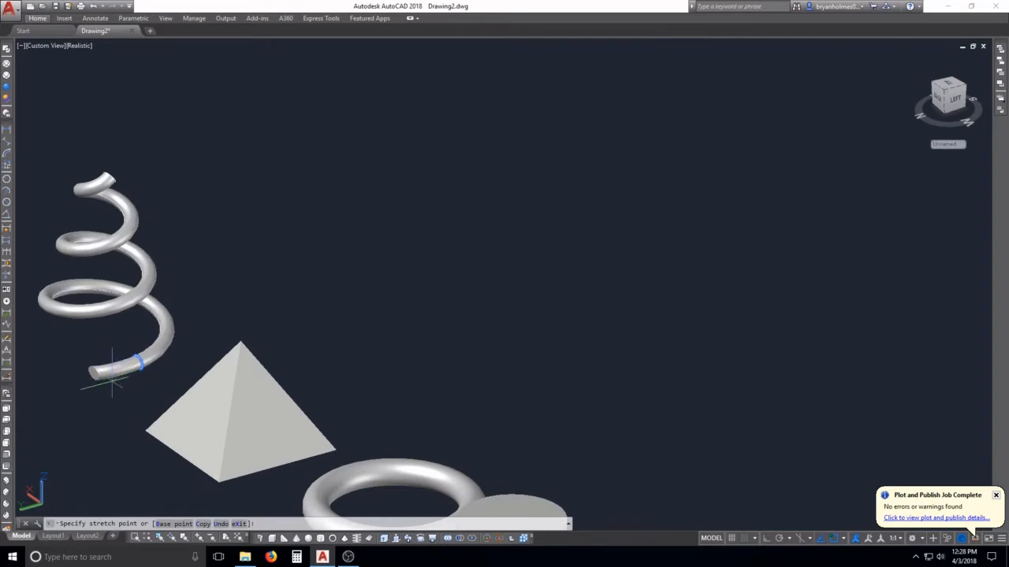
left_click(85, 374)
key("Escape")
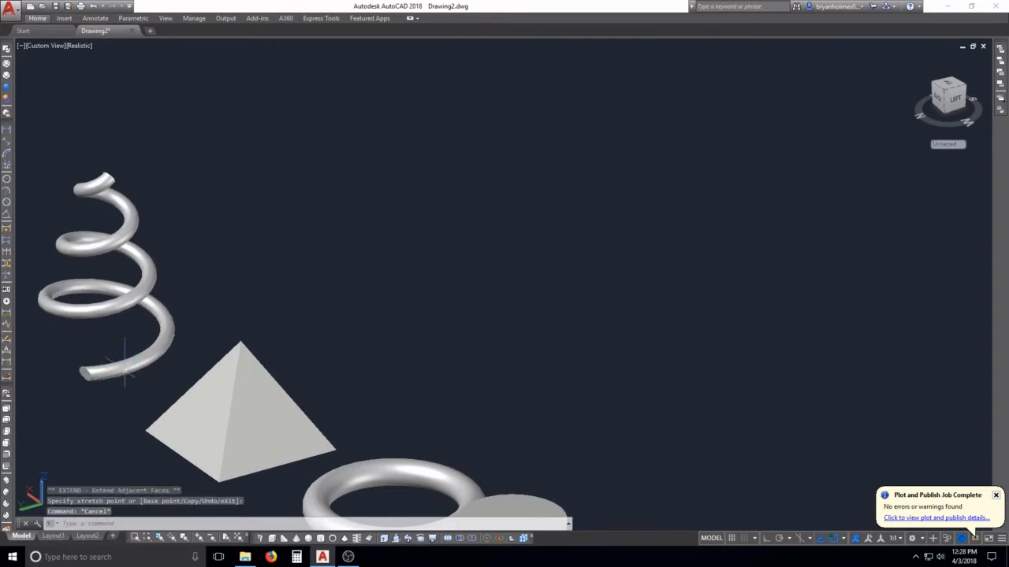
Review the whole row of solids from the polysolid to the coil, looking closer at the box, wedge and cone
mouse_move(85, 374)
middle_mouse_down("shift")
mouse_move(113, 396)
mouse_move(6, 390)
mouse_move(84, 383)
middle_mouse_up("shift")
scroll(173, 357, "down", 4)
middle_click_drag(174, 355, 67, 328, "shift")
middle_click_drag(349, 376, 453, 319, "shift")
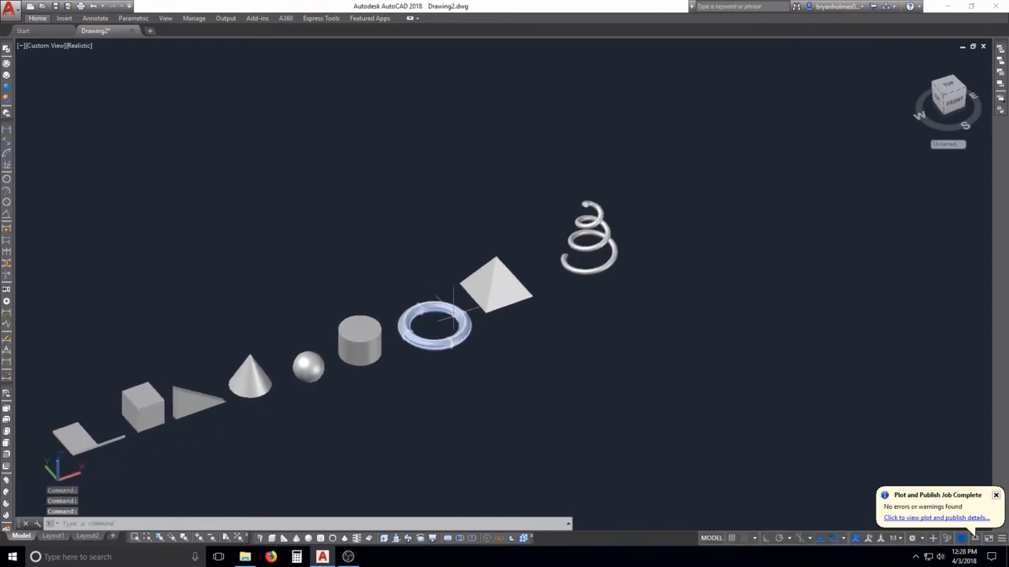
middle_click_drag(270, 411, 346, 354)
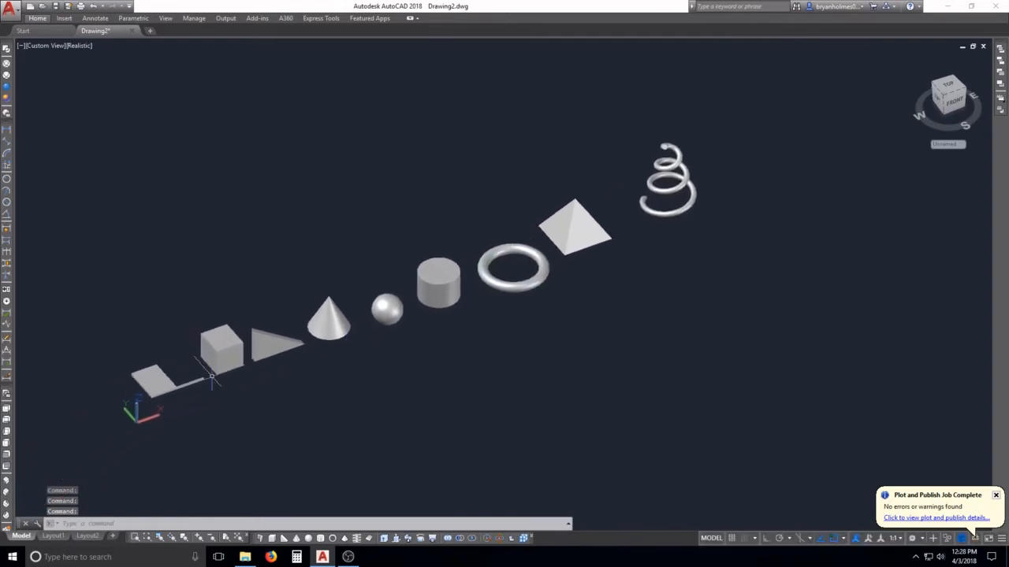
scroll(211, 378, "up", 5)
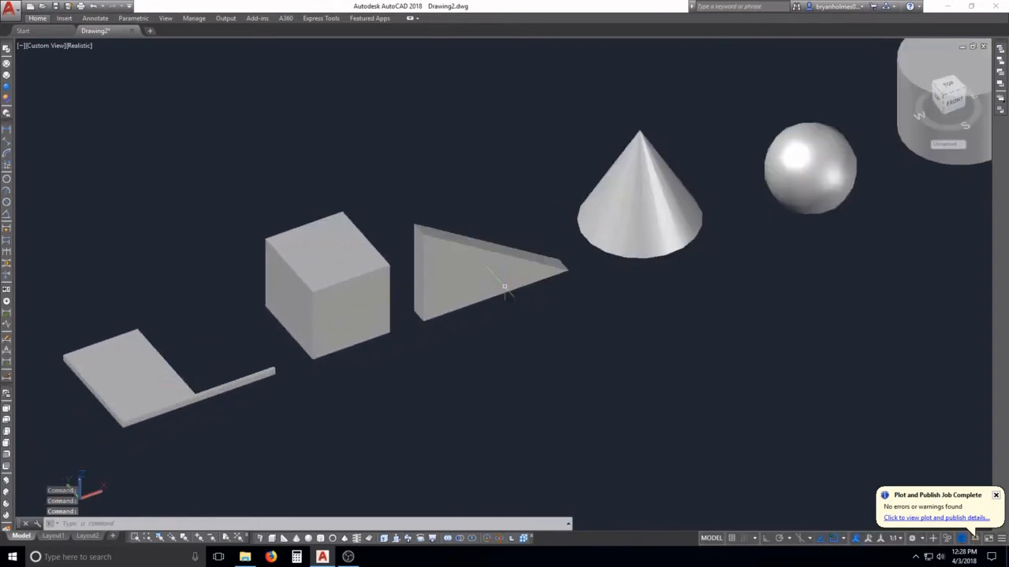
middle_click_drag(505, 286, 482, 344)
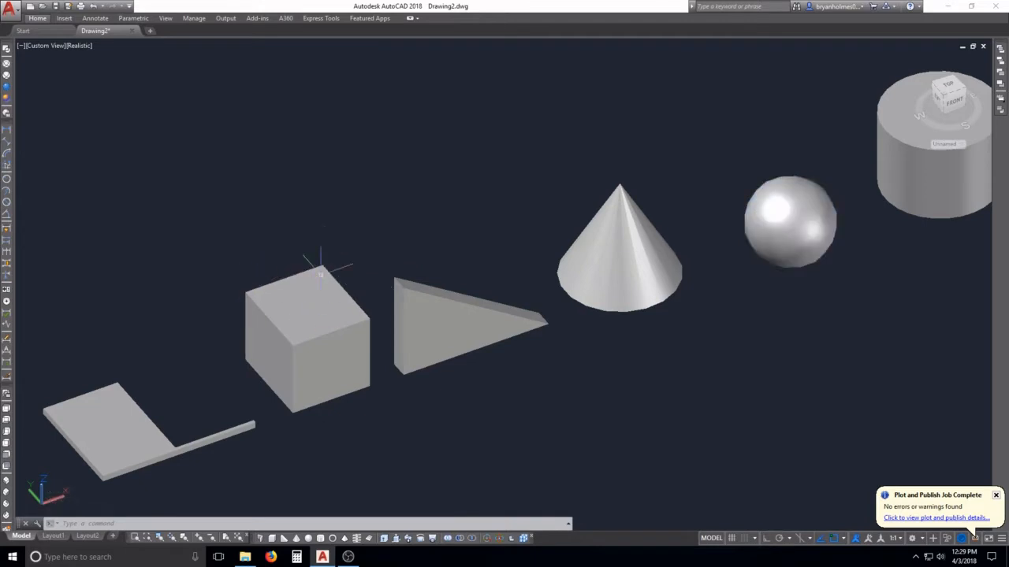
left_click(285, 354)
scroll(571, 399, "down", 3)
middle_click_drag(540, 412, 350, 325)
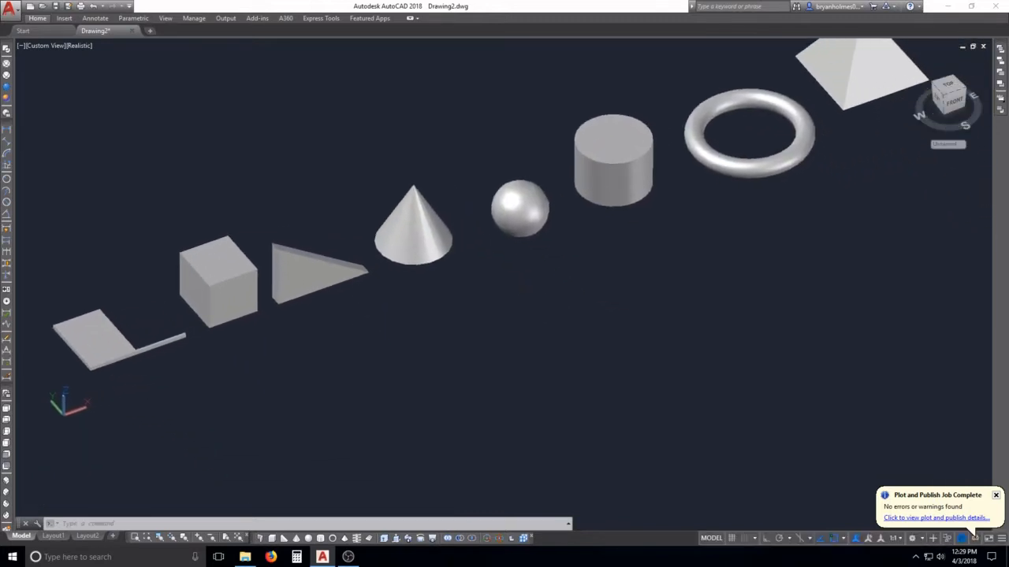
Copy the sphere and the box together about 40 units straight down along Z with Ortho on
key("Escape")
key("Escape")
type("co")
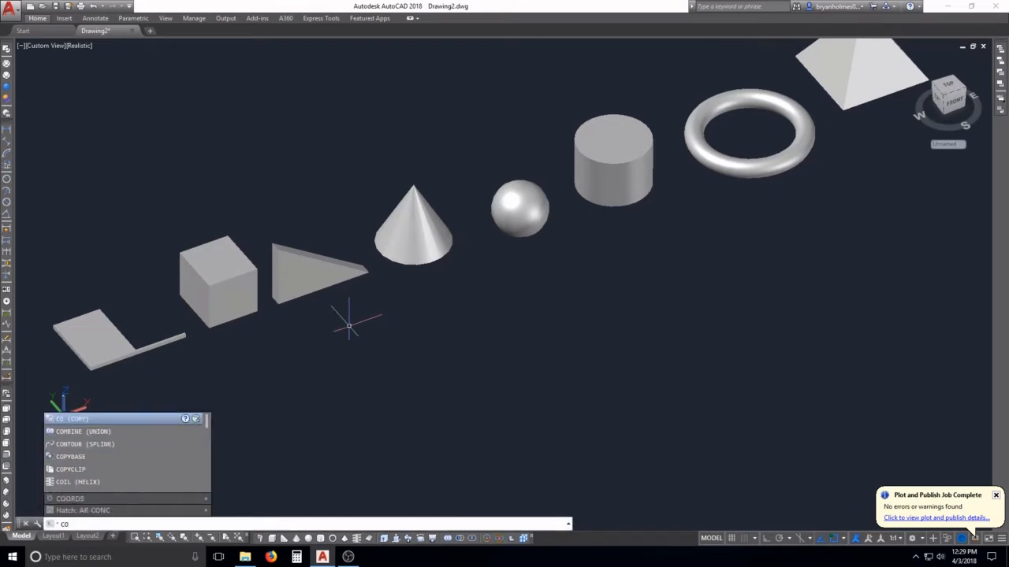
key("Return")
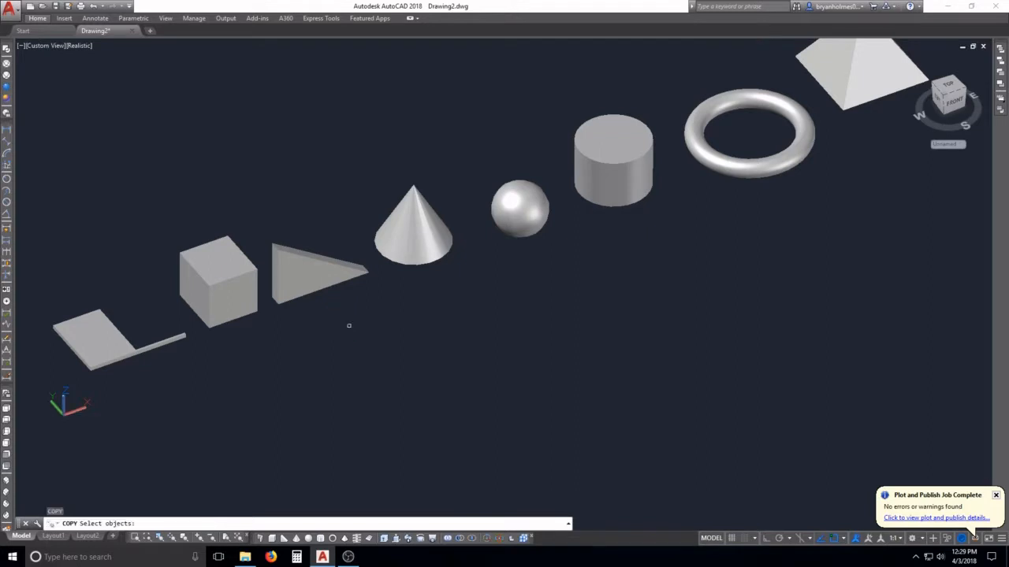
left_click(520, 208)
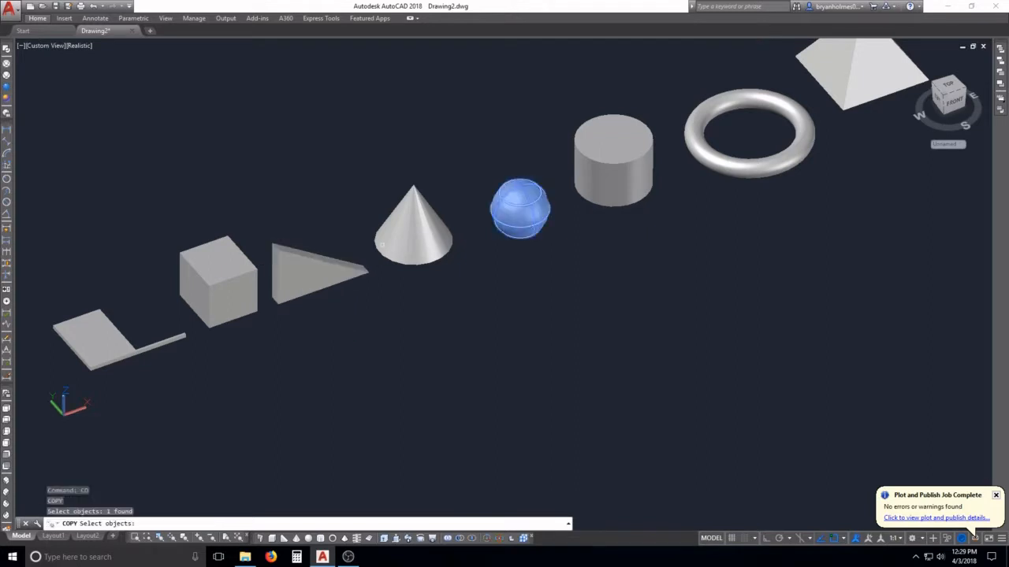
left_click(214, 266)
scroll(220, 277, "down", 4)
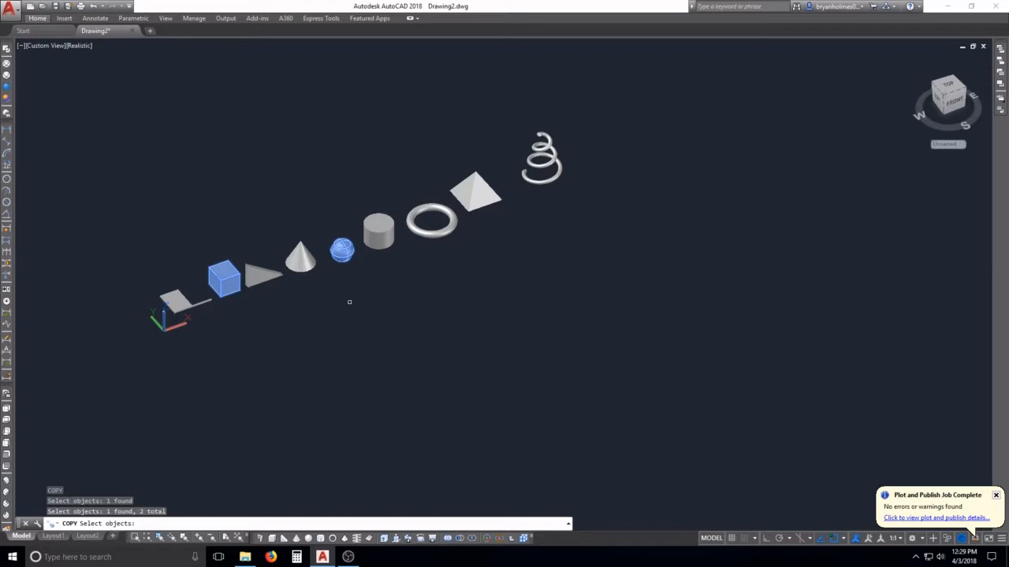
key("Return")
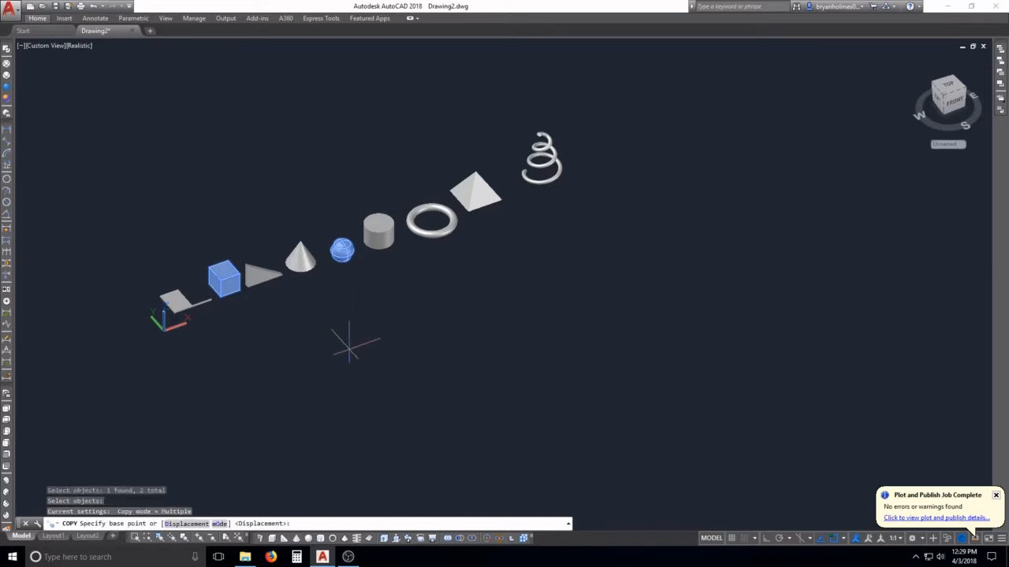
left_click(349, 306)
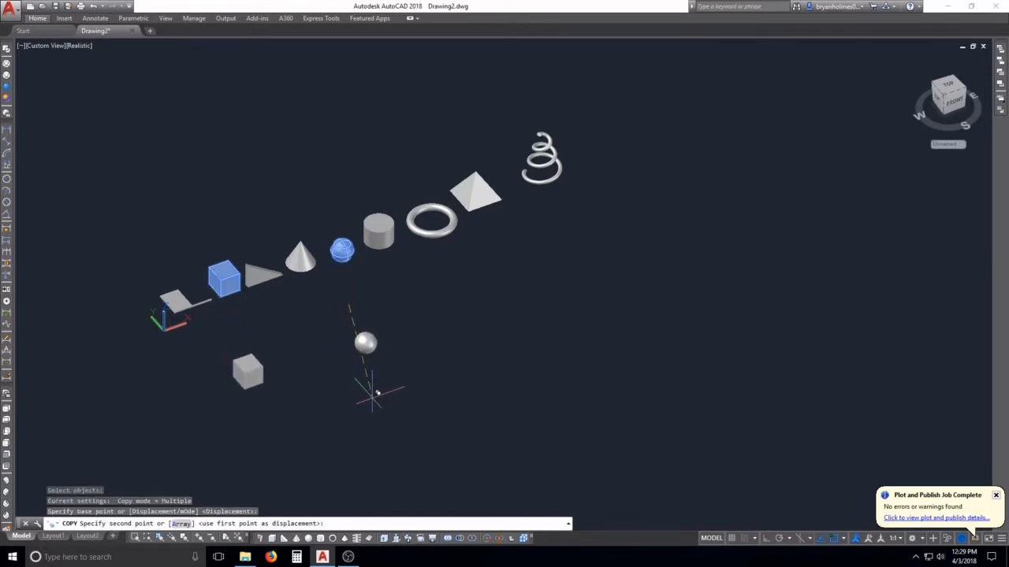
key("F8")
left_click(365, 425)
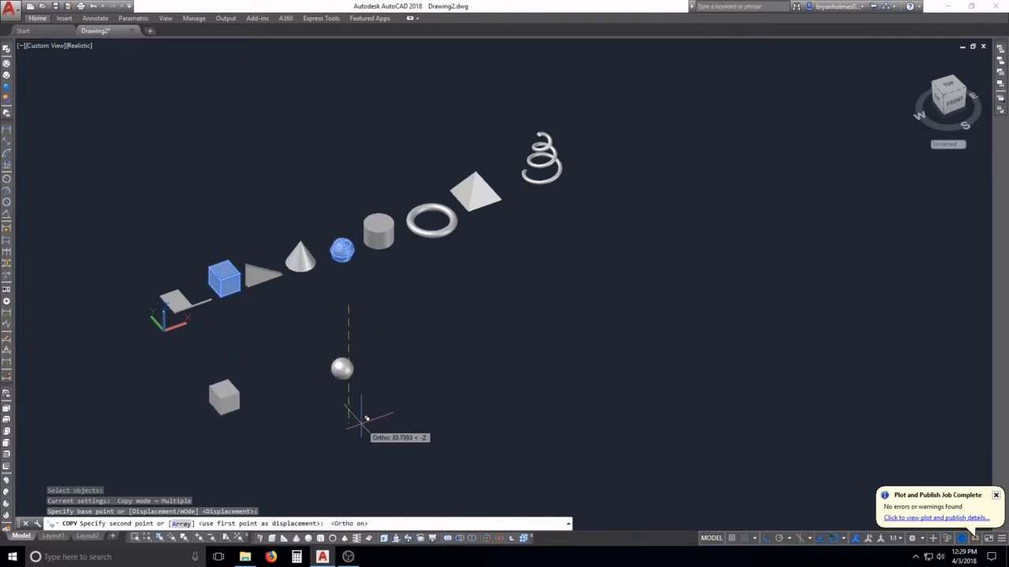
key("Escape")
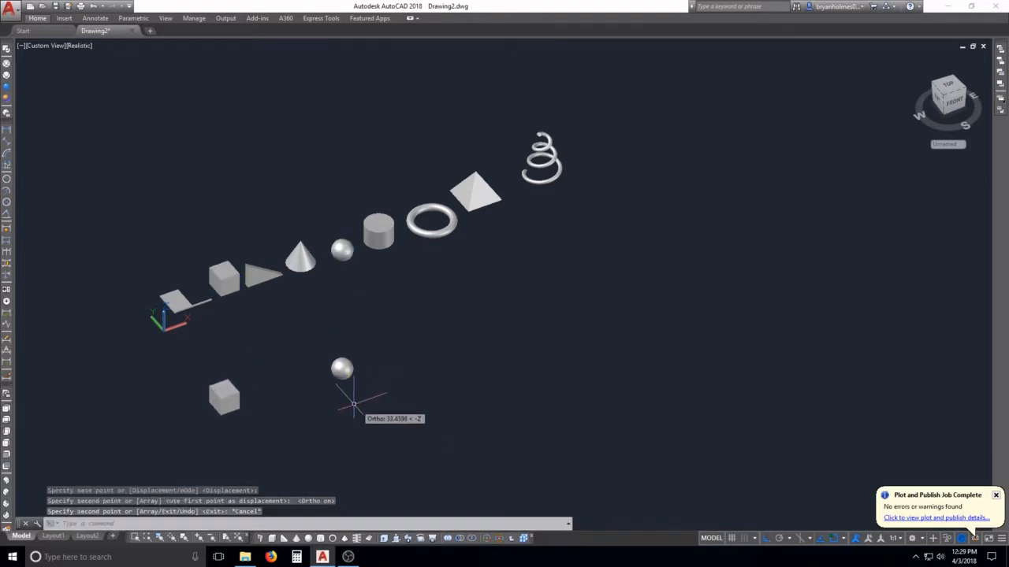
Switch to the Front view and add a linear dimension from the copied sphere's centre to the midpoint of the copied box's top edge
left_click(6, 456)
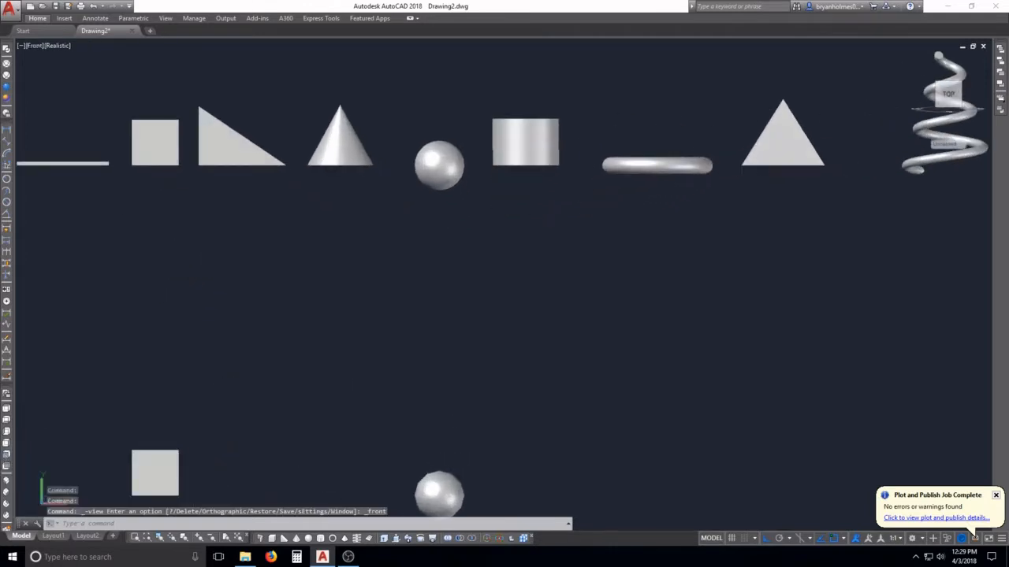
key("Escape")
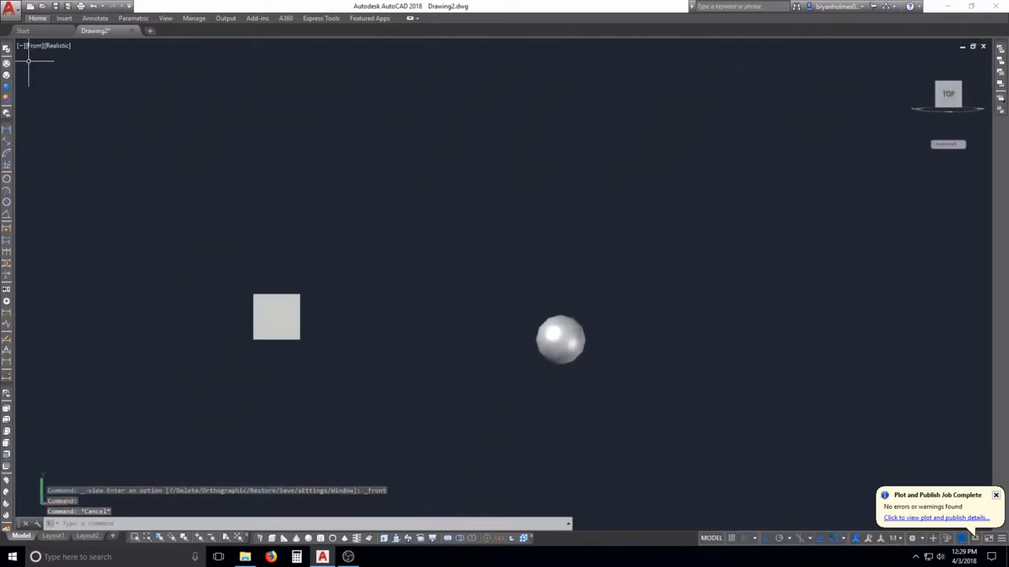
left_click(7, 133)
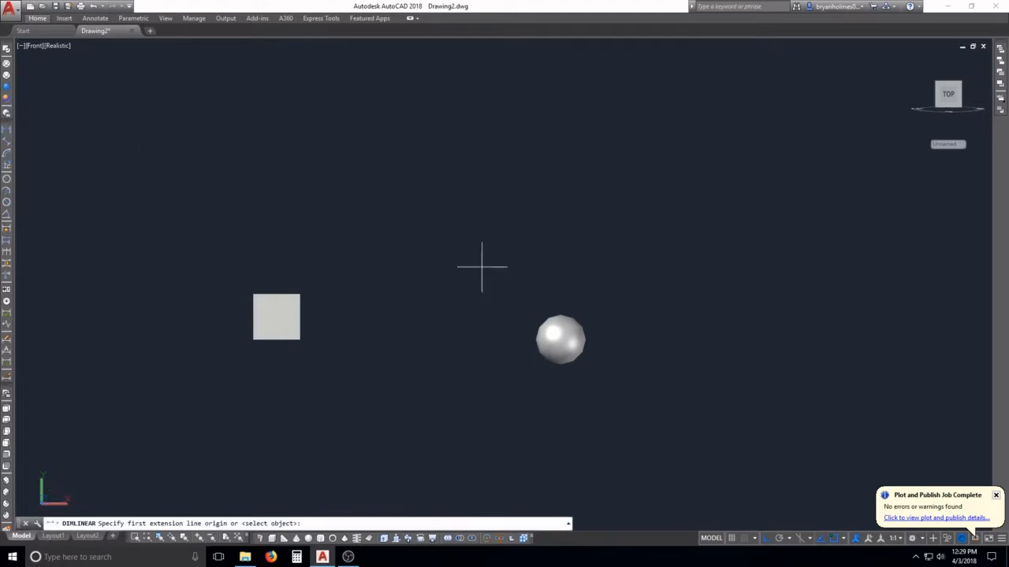
left_click(559, 339)
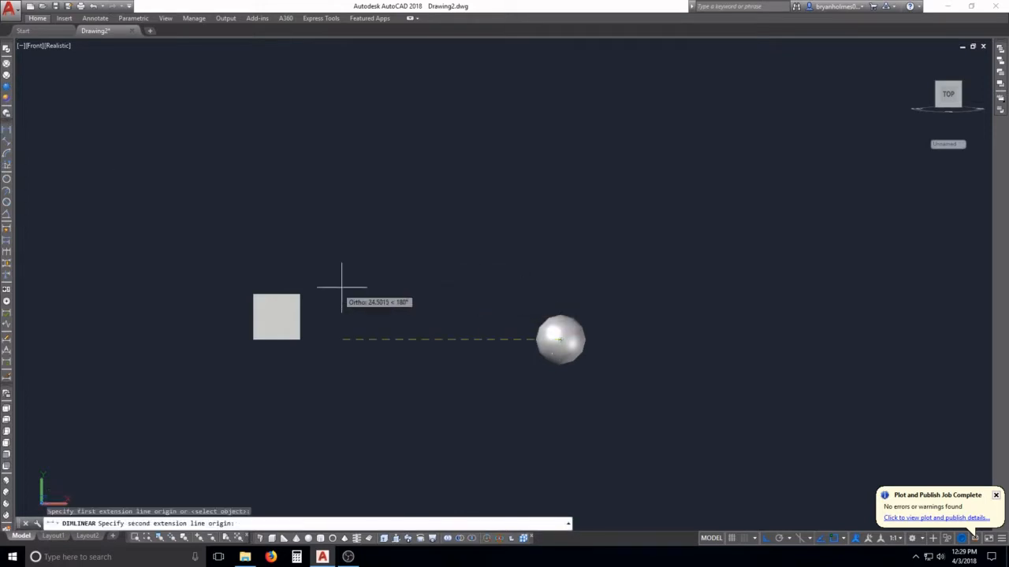
left_click(271, 295)
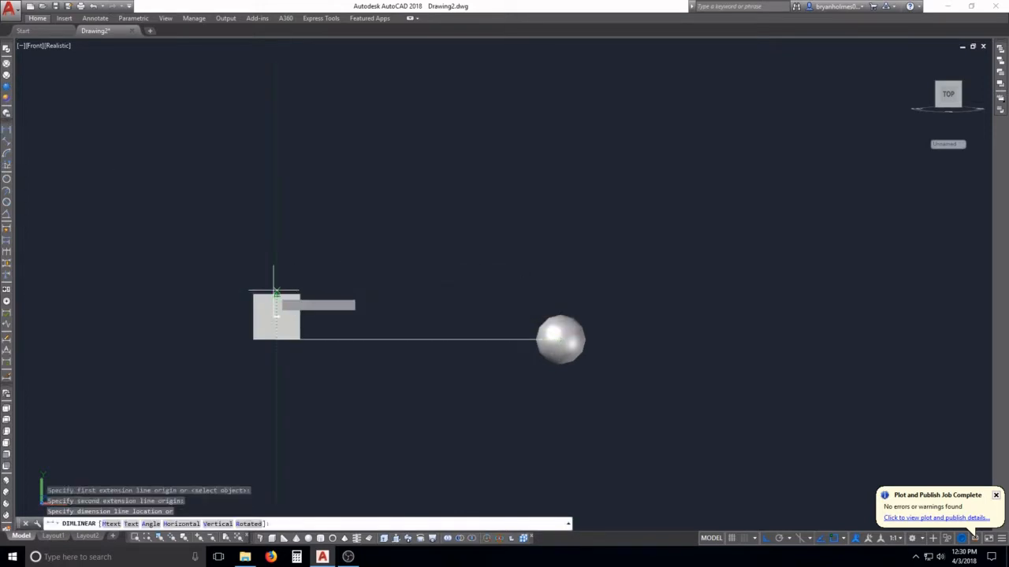
left_click(275, 189)
key("Escape")
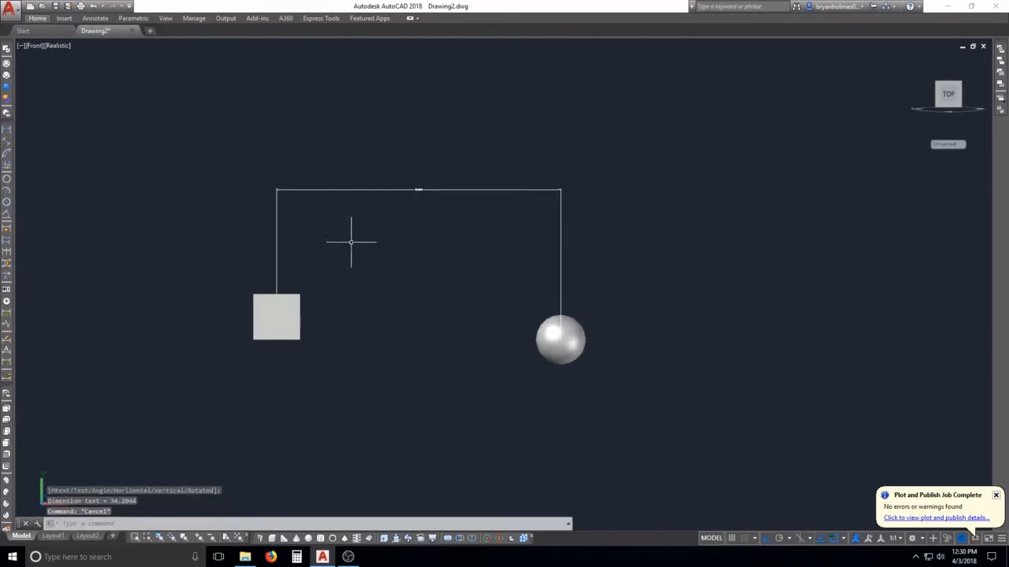
key("Escape")
key("Escape")
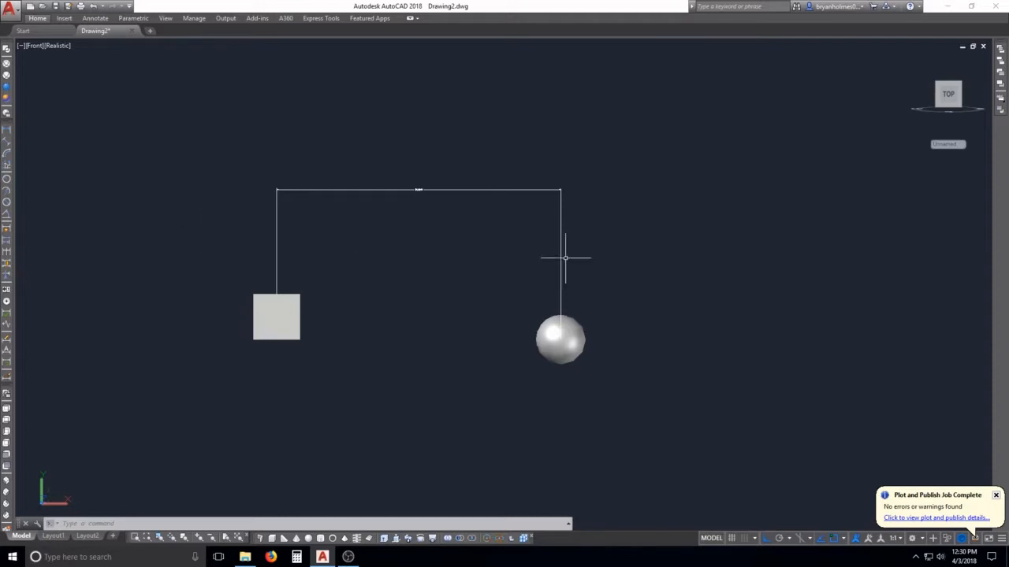
key("Escape")
key("Escape")
key("Escape")
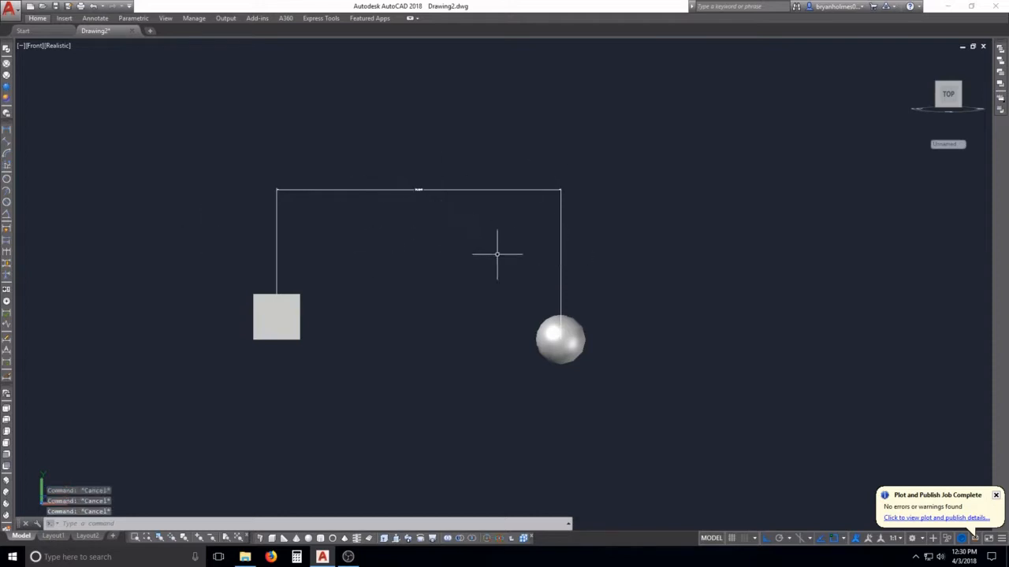
Move the copied sphere horizontally onto the box's centreline, using the dimension's extension lines as base and destination points
type("m")
key("Return")
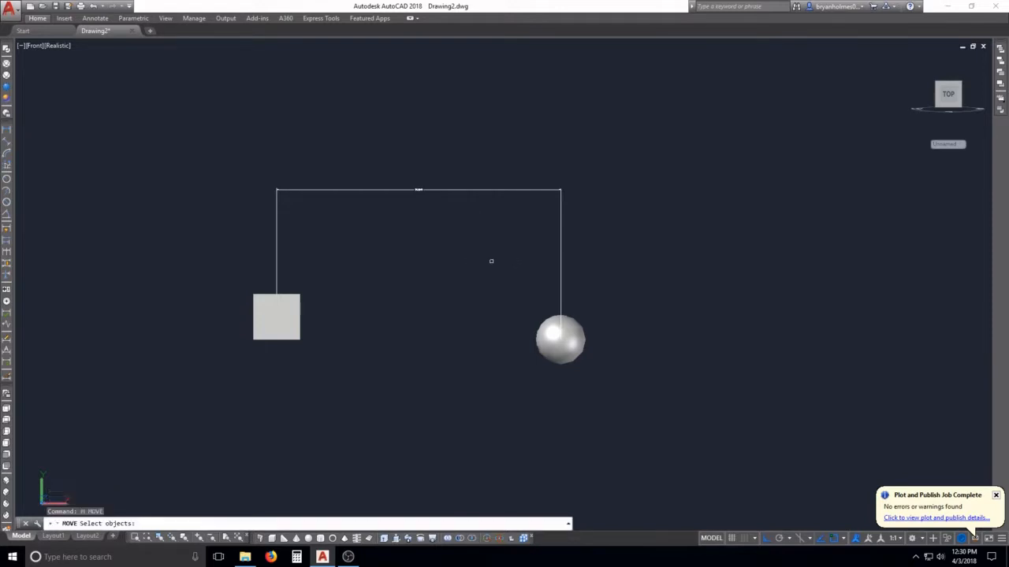
left_click(488, 282)
left_click(617, 391)
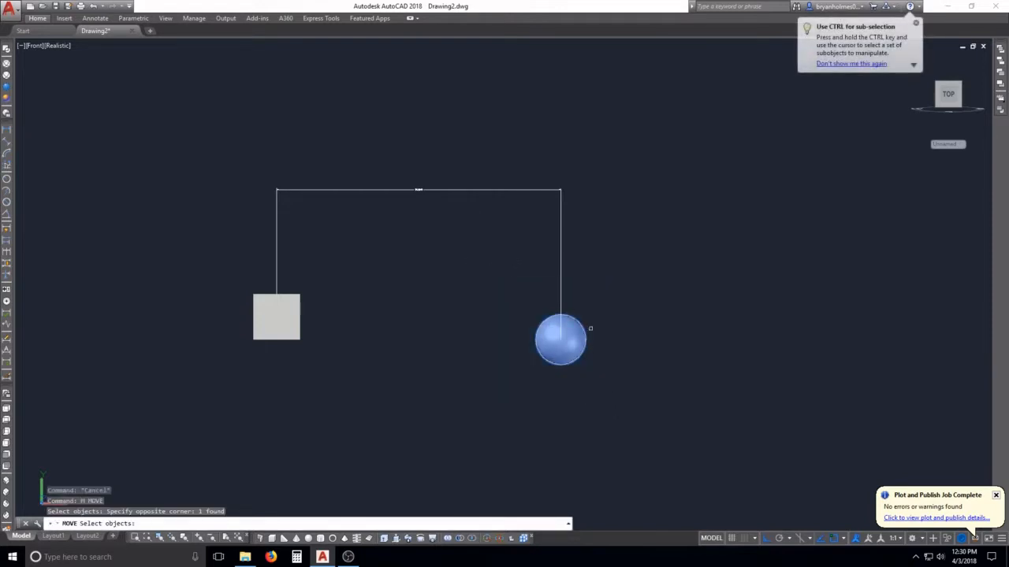
key("Return")
left_click(560, 211)
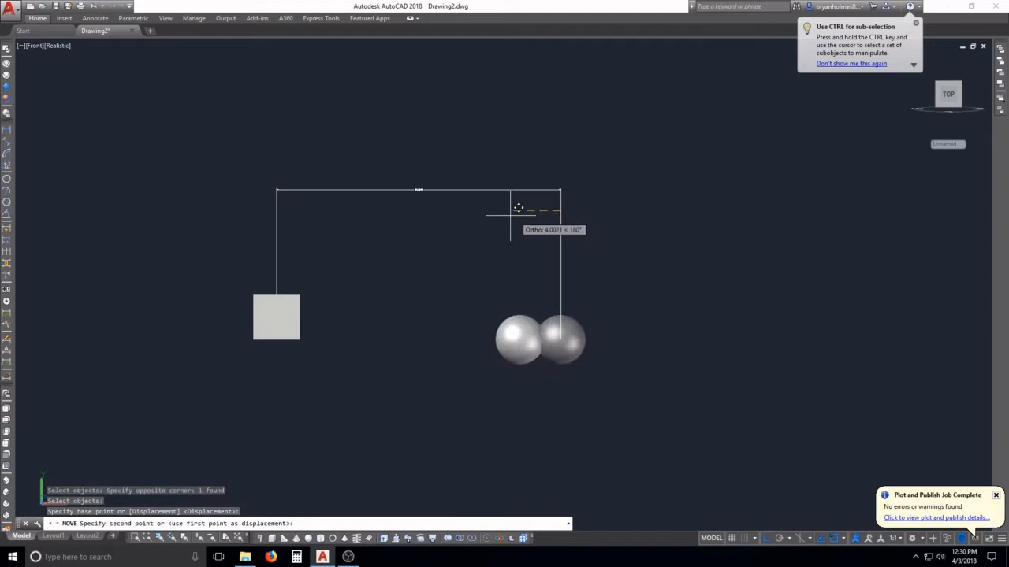
left_click(284, 204)
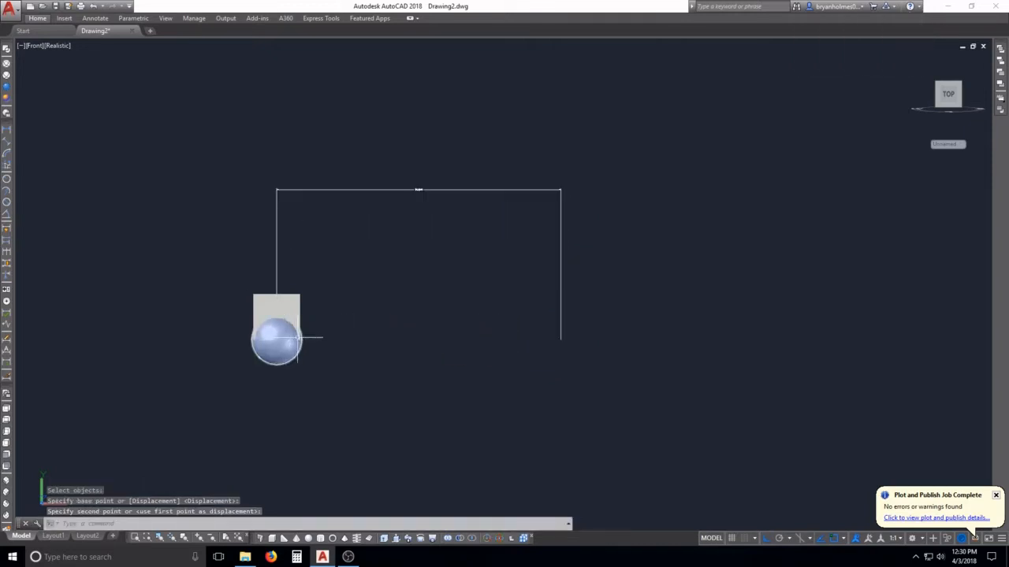
Erase the linear dimension above the box and sphere, and switch to the Right view
type("e")
key("Return")
left_click(604, 228)
left_click(543, 200)
key("Return")
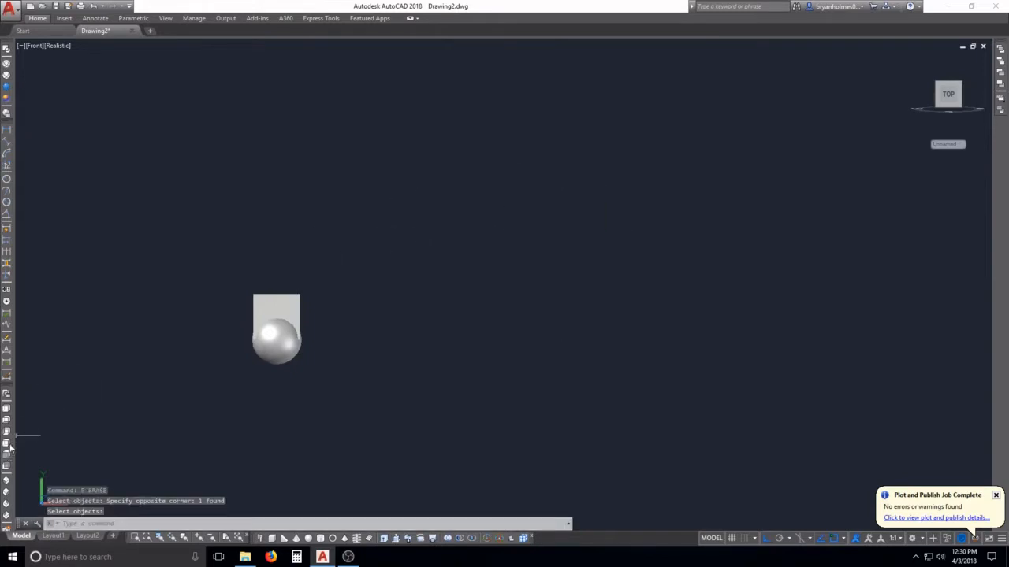
left_click(7, 445)
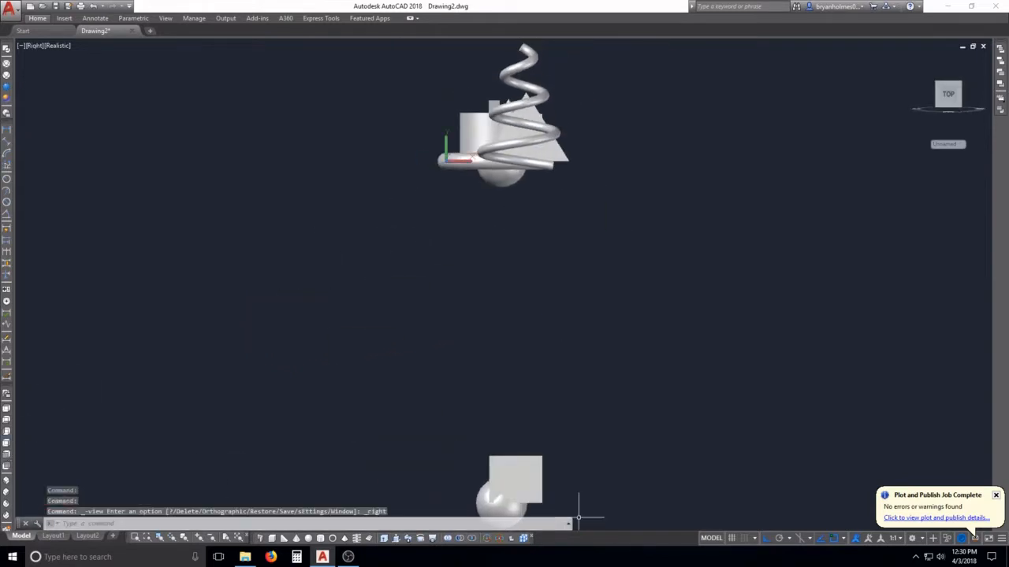
Switch to 2D Wireframe and add a horizontal linear dimension from the copied sphere's centre to the midpoint of the box's top edge
scroll(536, 493, "up", 2)
middle_click_drag(518, 461, 495, 378)
key("Escape")
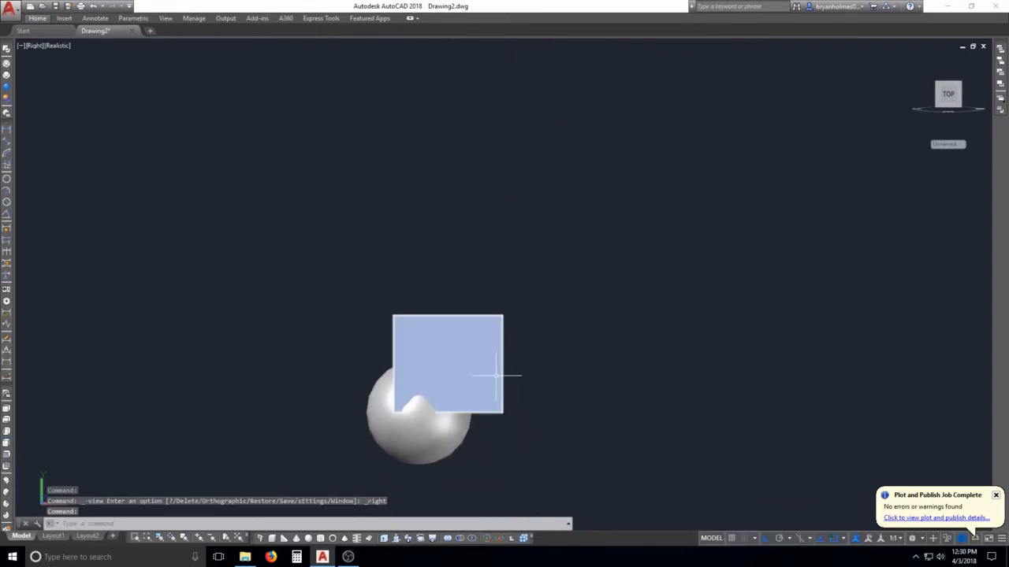
key("Escape")
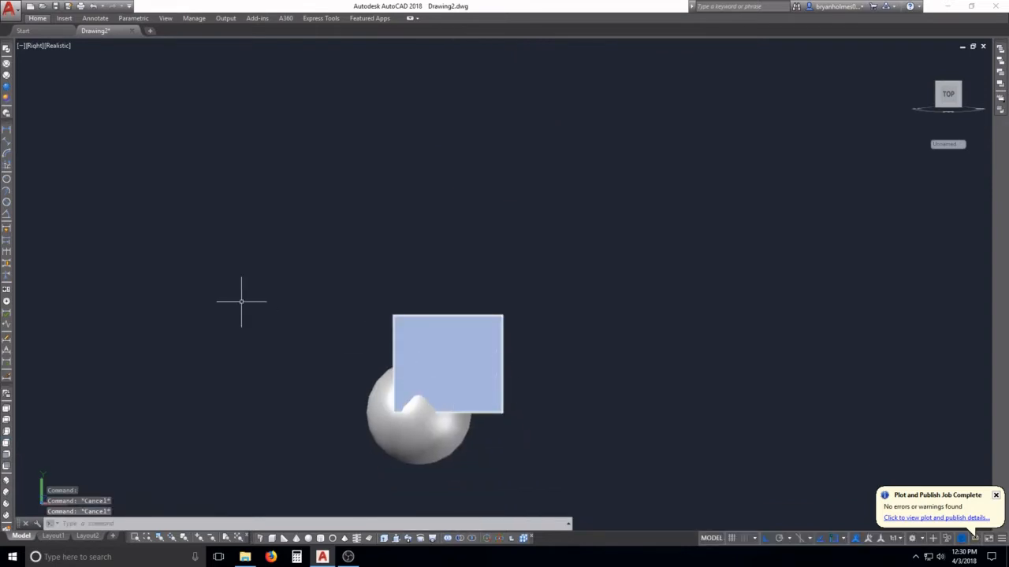
left_click(7, 49)
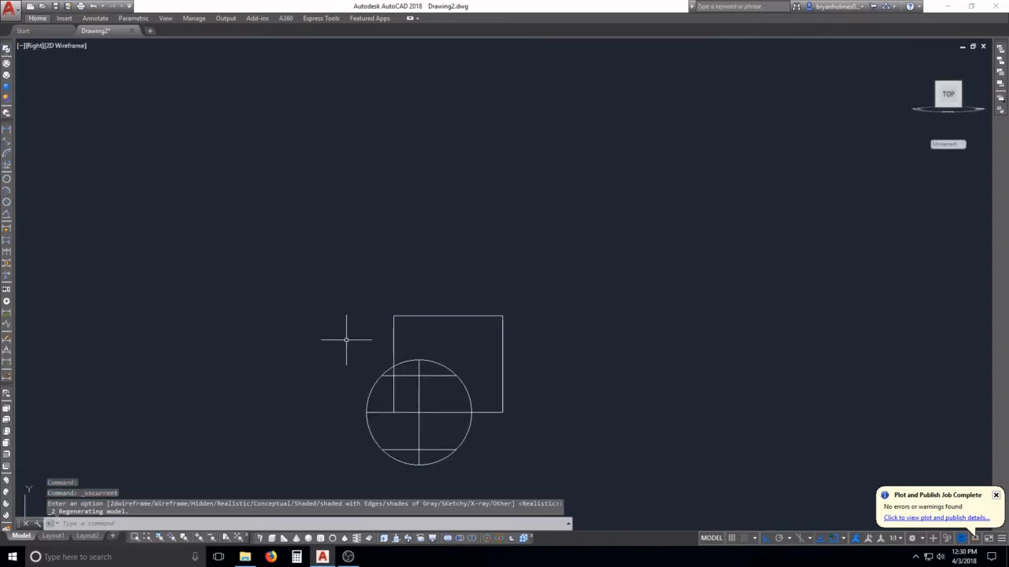
key("Escape")
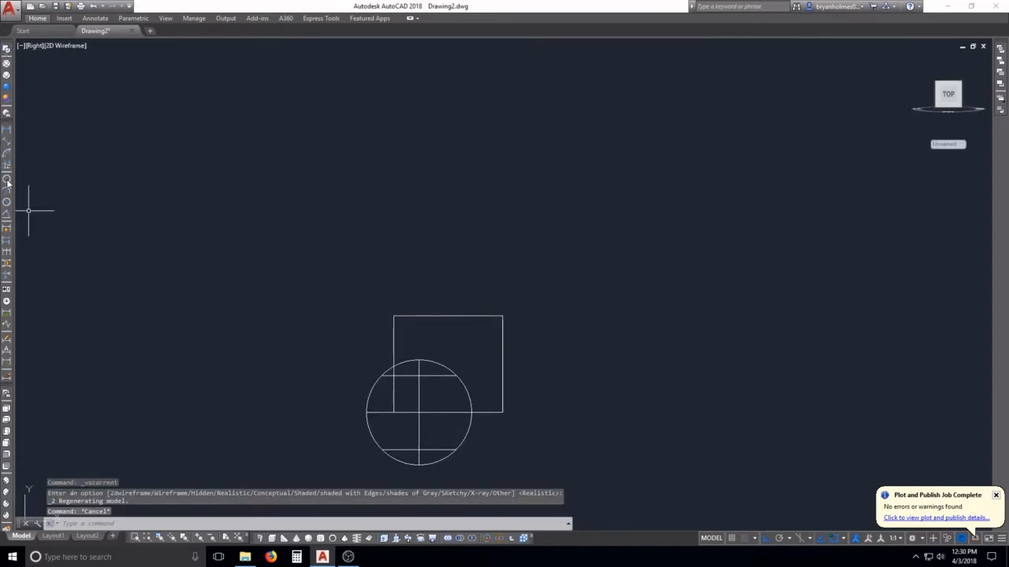
left_click(6, 132)
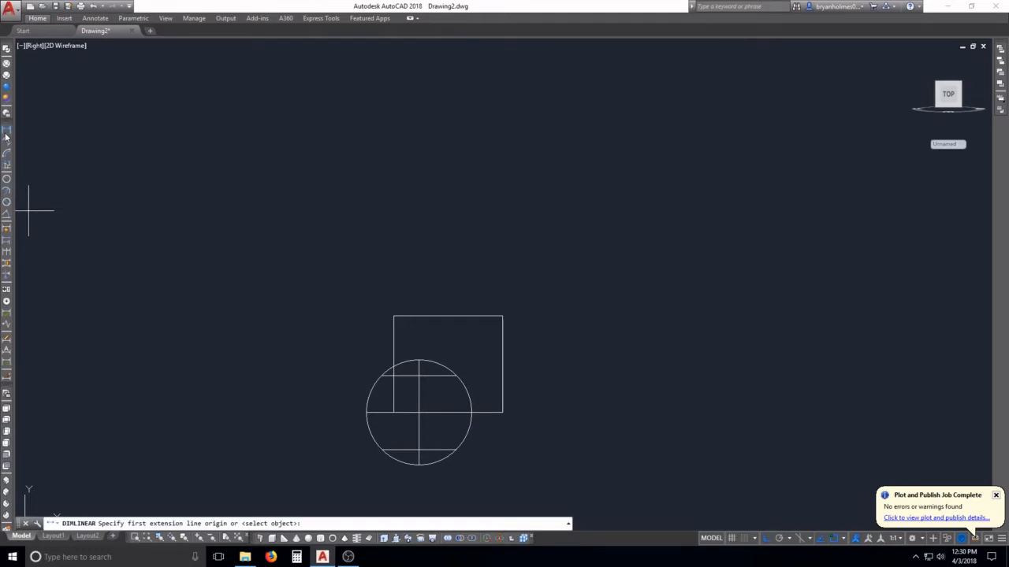
left_click(365, 394)
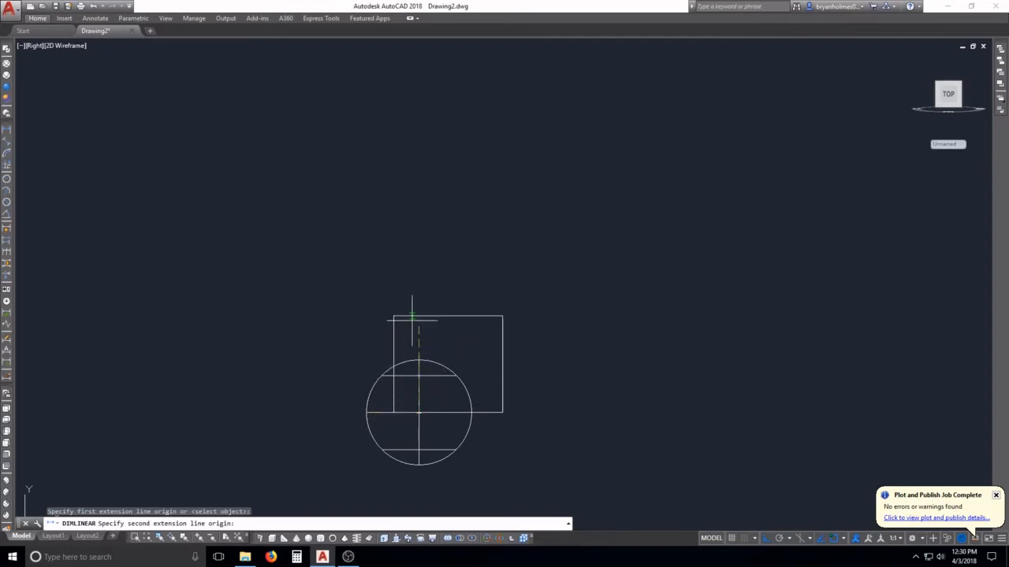
left_click(446, 316)
left_click(363, 174)
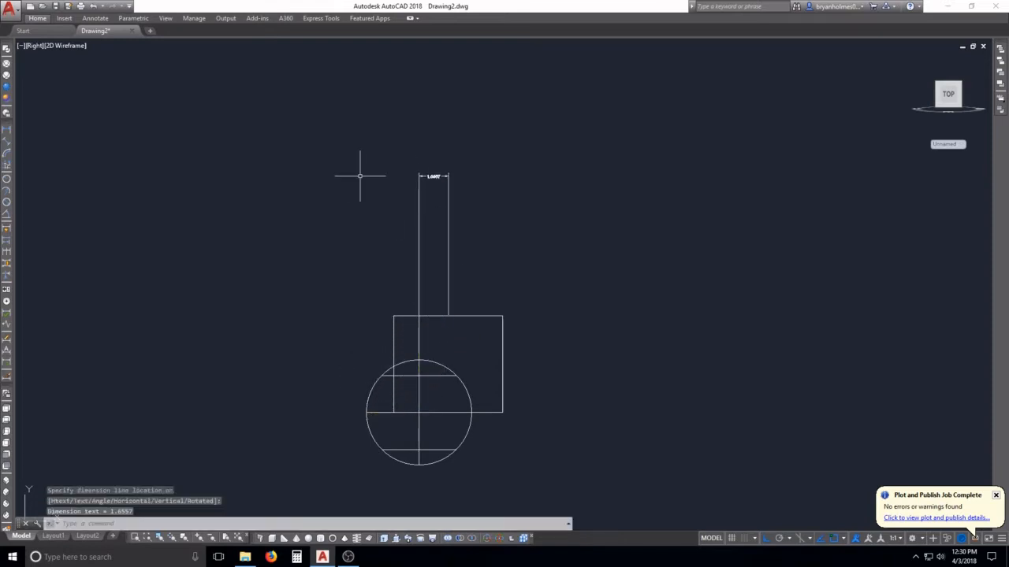
Move the copied sphere horizontally onto the box's centreline in the Right view, using the dimension's extension lines as base and destination points
key("Escape")
key("Escape")
type("m")
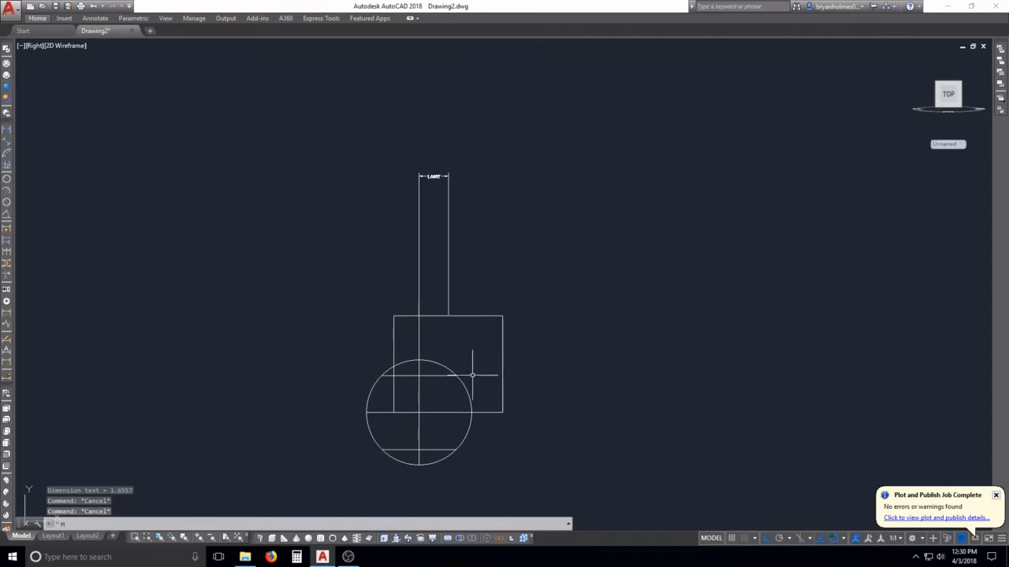
key("Return")
left_click(478, 447)
left_click(447, 437)
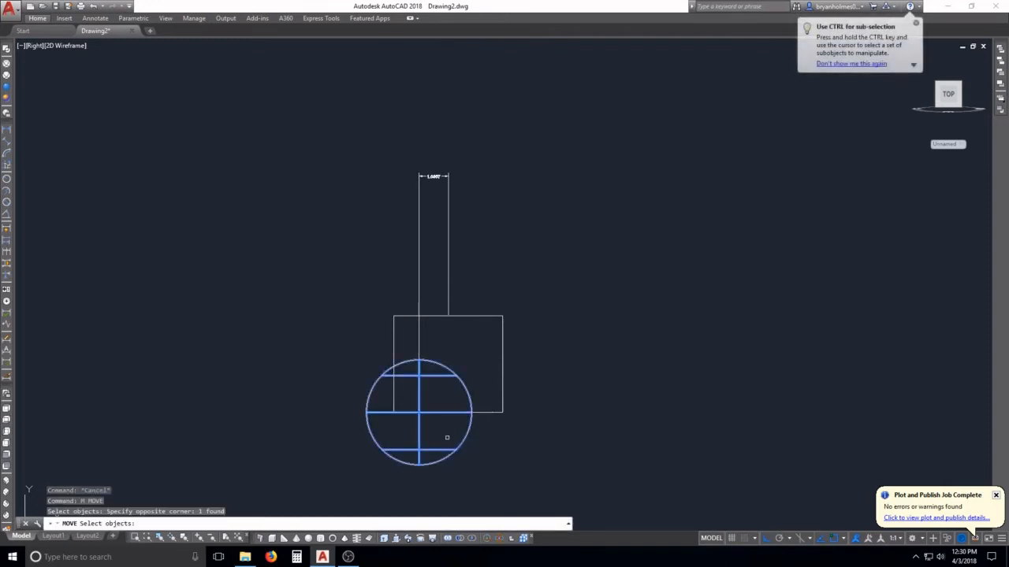
key("Return")
left_click(419, 259)
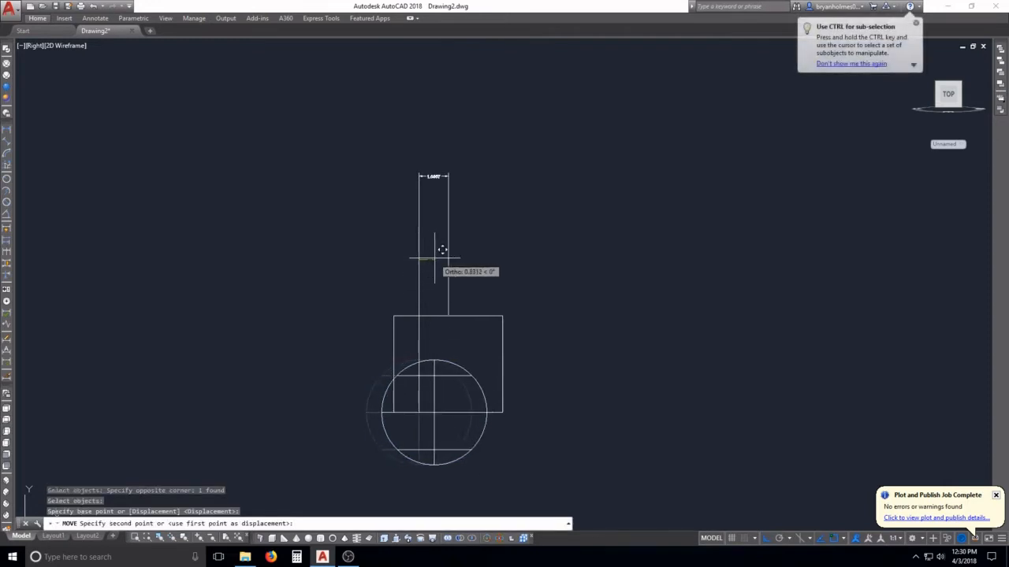
left_click(446, 259)
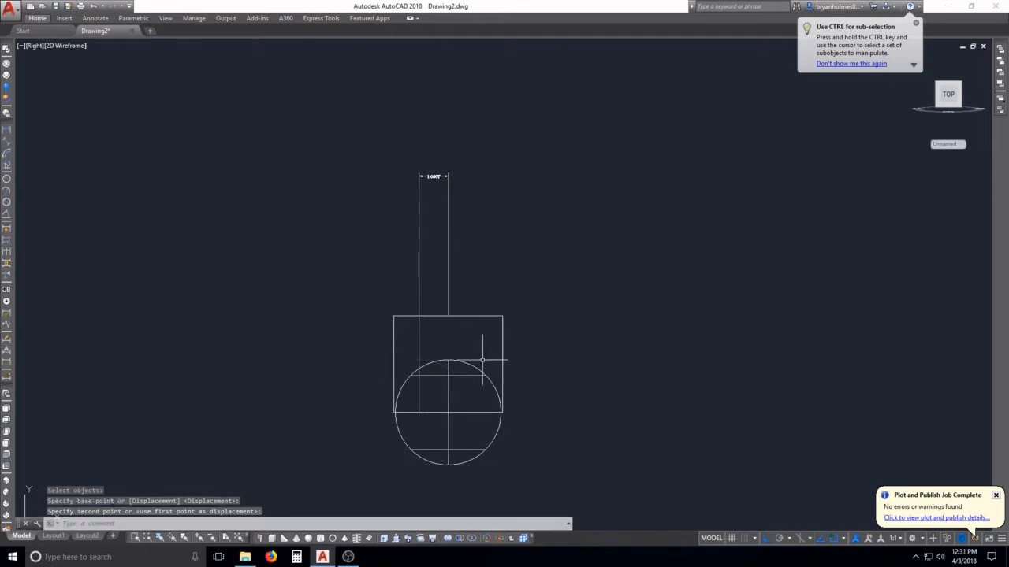
Erase the linear dimension above the centred box and sphere in the Right view
key("Escape")
type("e")
key("Return")
left_click(496, 263)
left_click(396, 234)
key("Return")
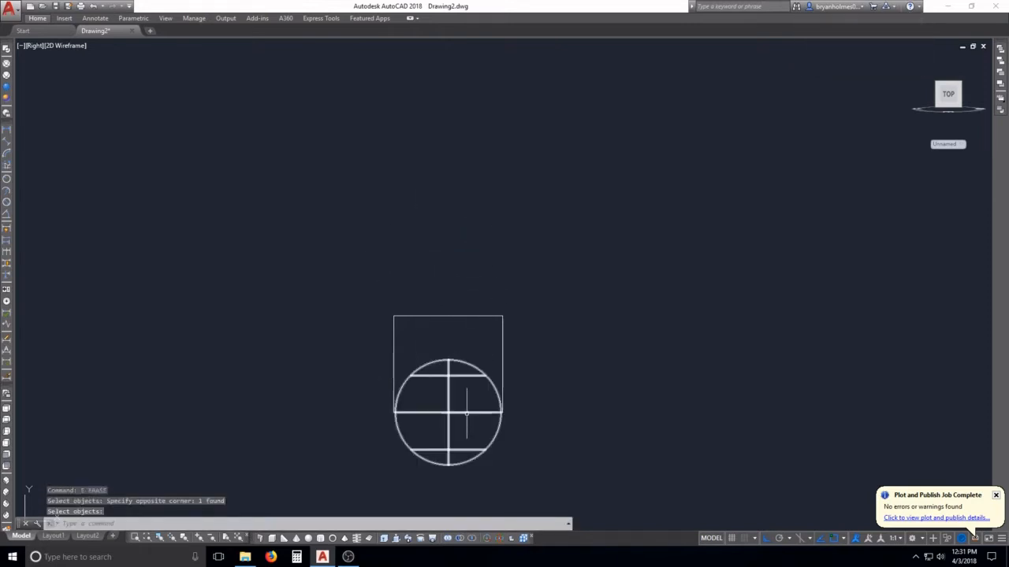
scroll(421, 428, "up", 4)
scroll(441, 430, "down", 4)
key("Escape")
key("Escape")
key("Escape")
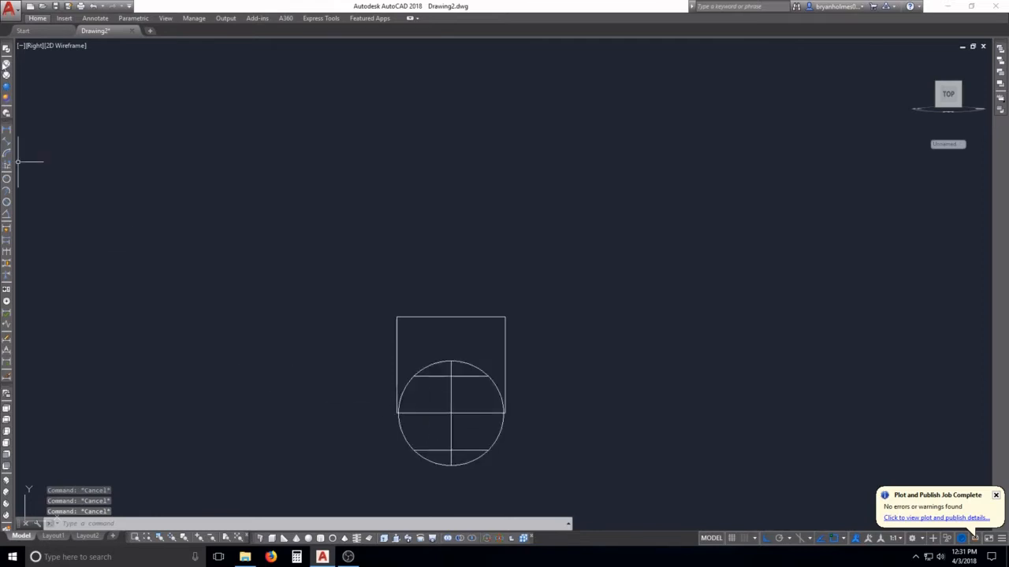
Apply the Realistic visual style, orbit to a 3D view, and move the sphere about 4 units straight up through the box's top face
left_click(6, 90)
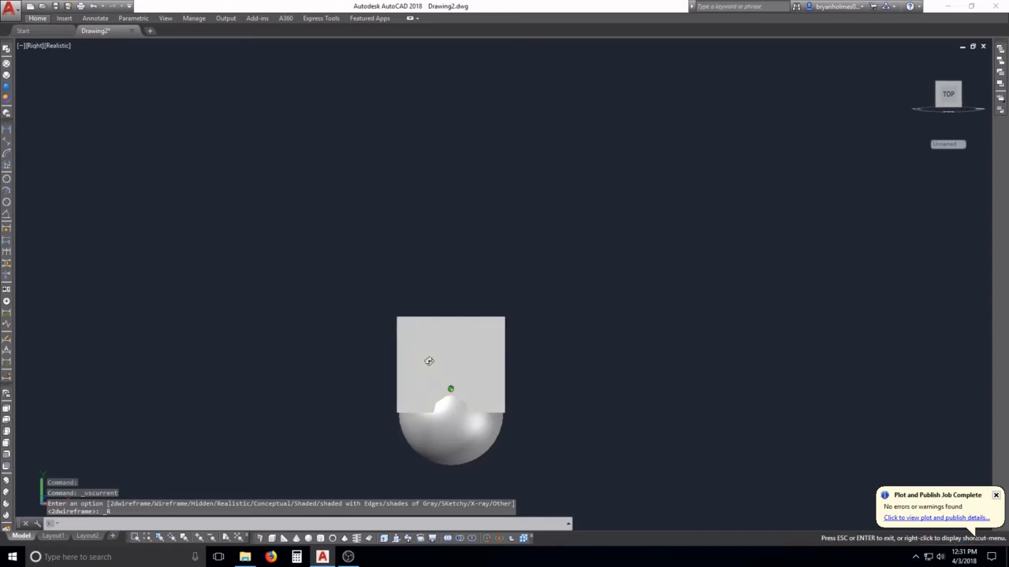
middle_click_drag(428, 360, 543, 399, "shift")
key("Escape")
type("m")
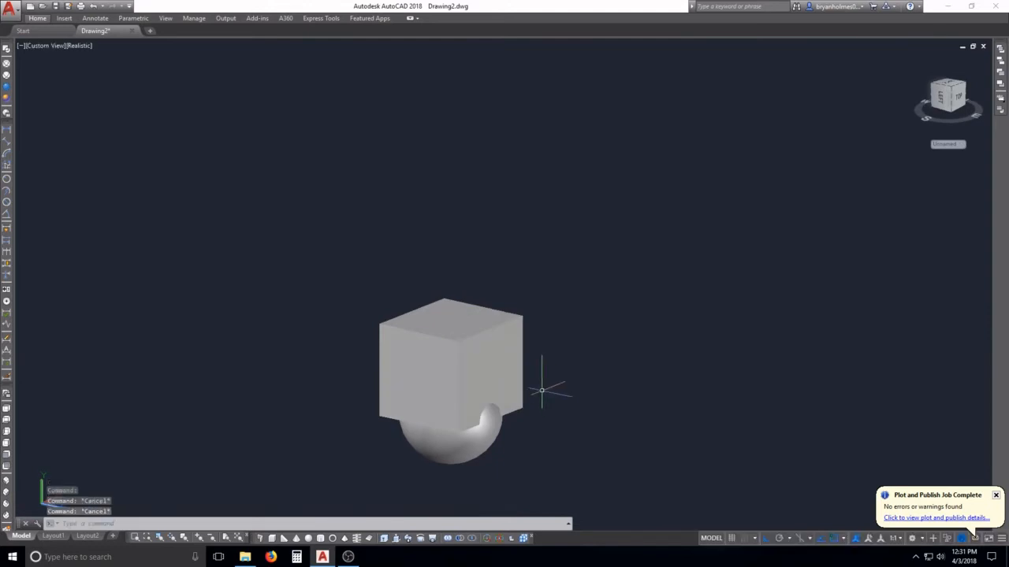
key("Return")
left_click(506, 455)
key("Return")
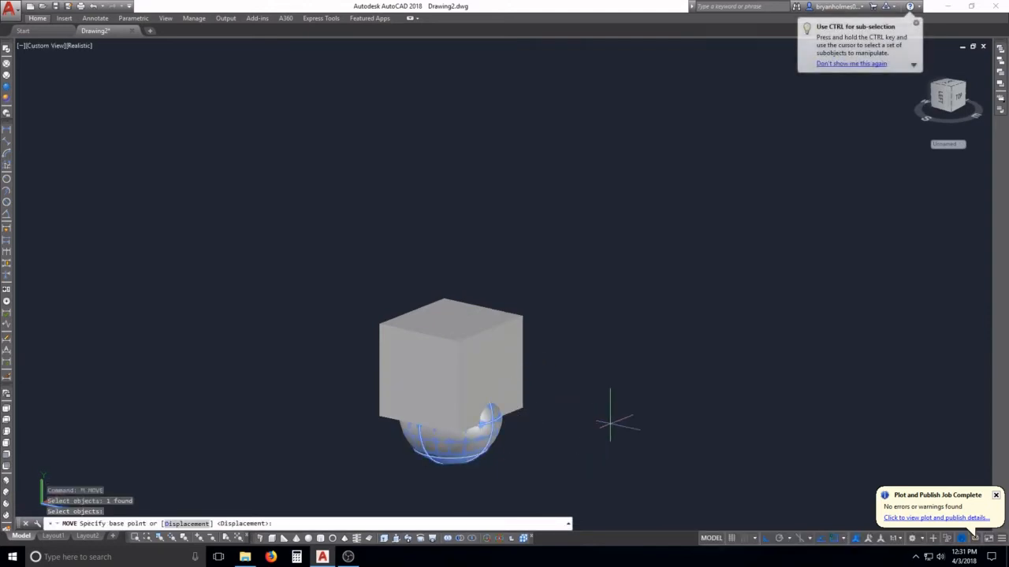
left_click(610, 419)
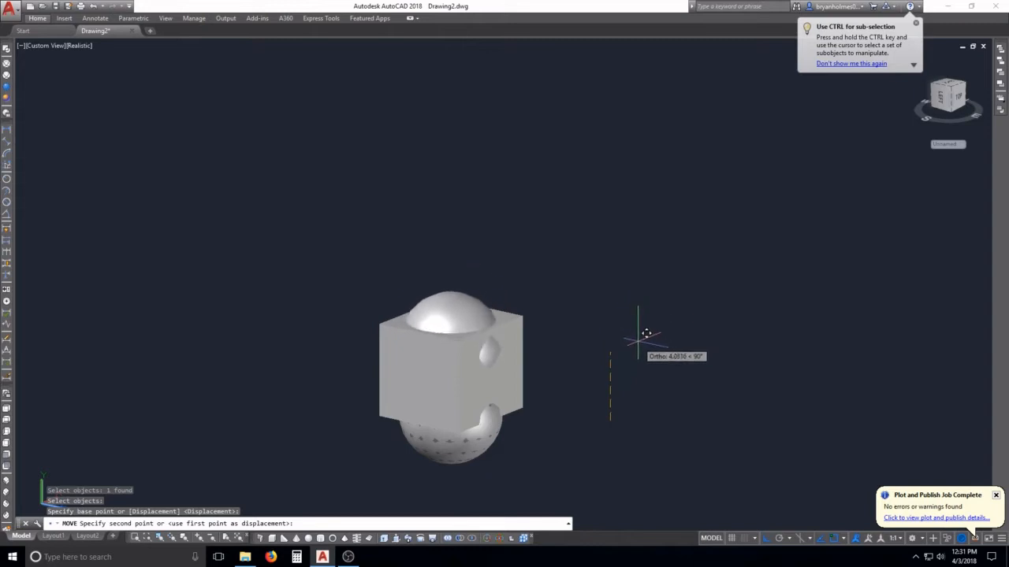
key("Escape")
left_click(451, 313)
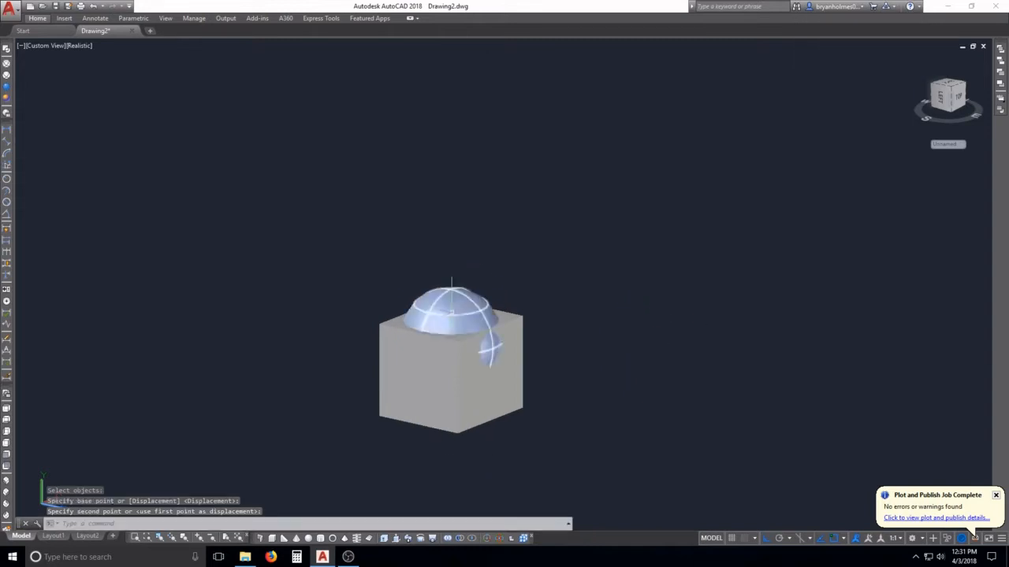
key("Escape")
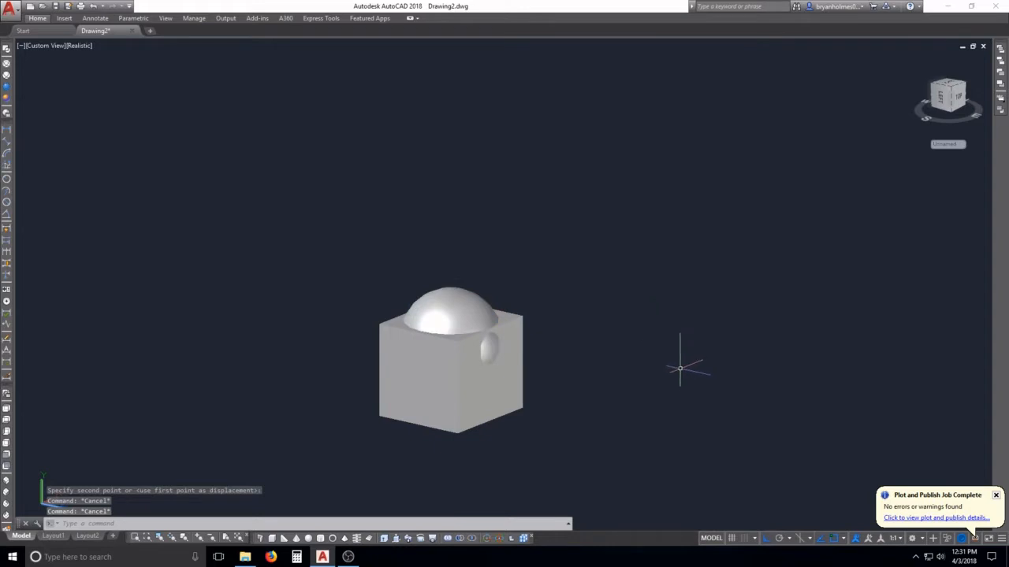
left_click(484, 307)
key("Escape")
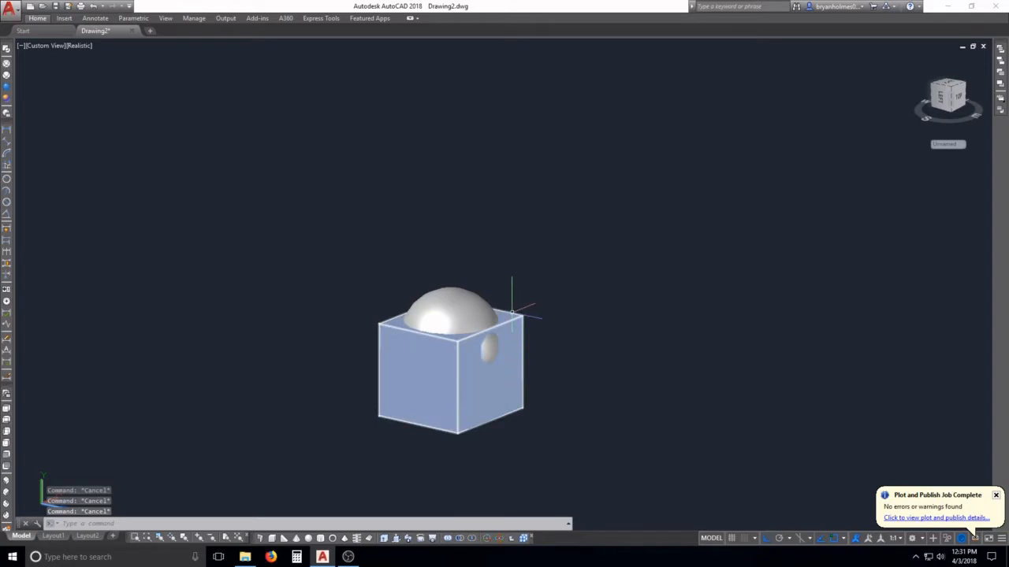
type("sc")
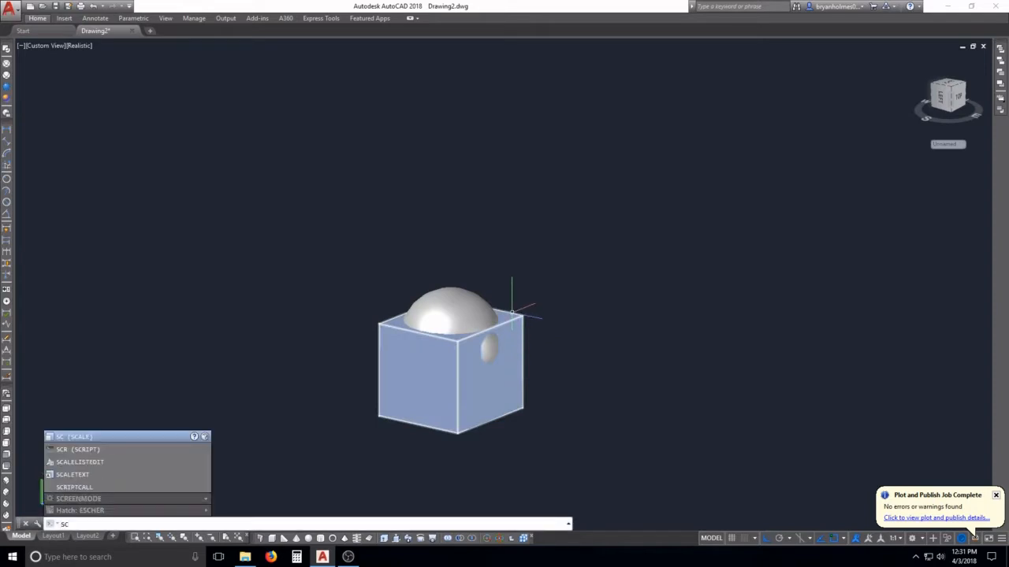
key("Return")
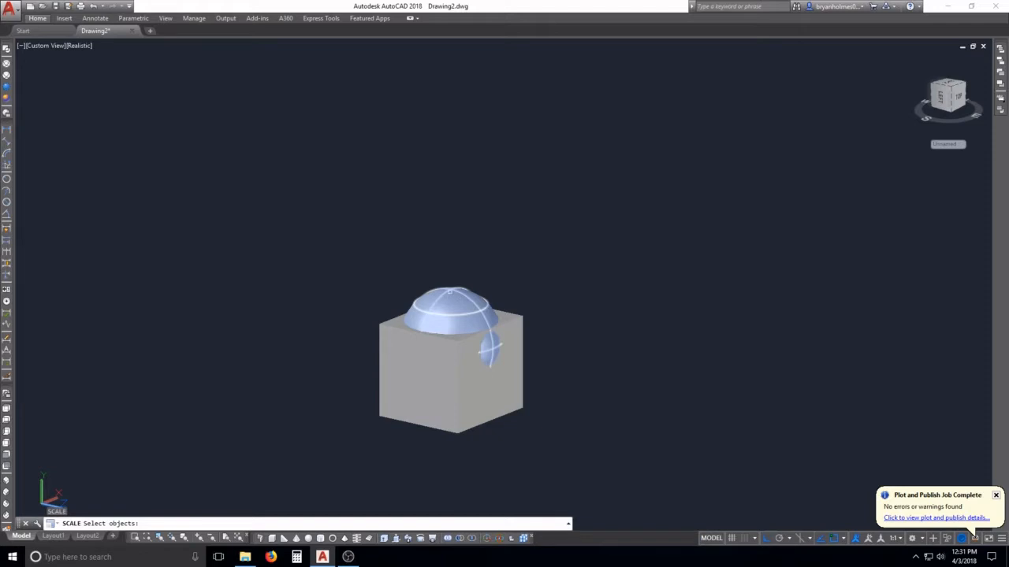
key("Escape")
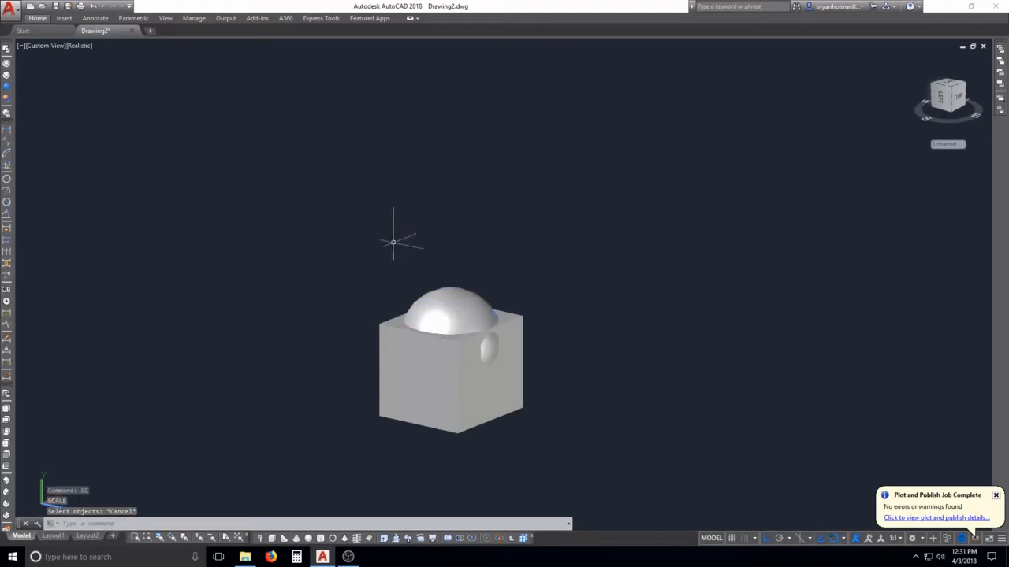
Set the sphere's colour to magenta while in 2D Wireframe, and return to the Realistic visual style
left_click(6, 49)
left_click(451, 339)
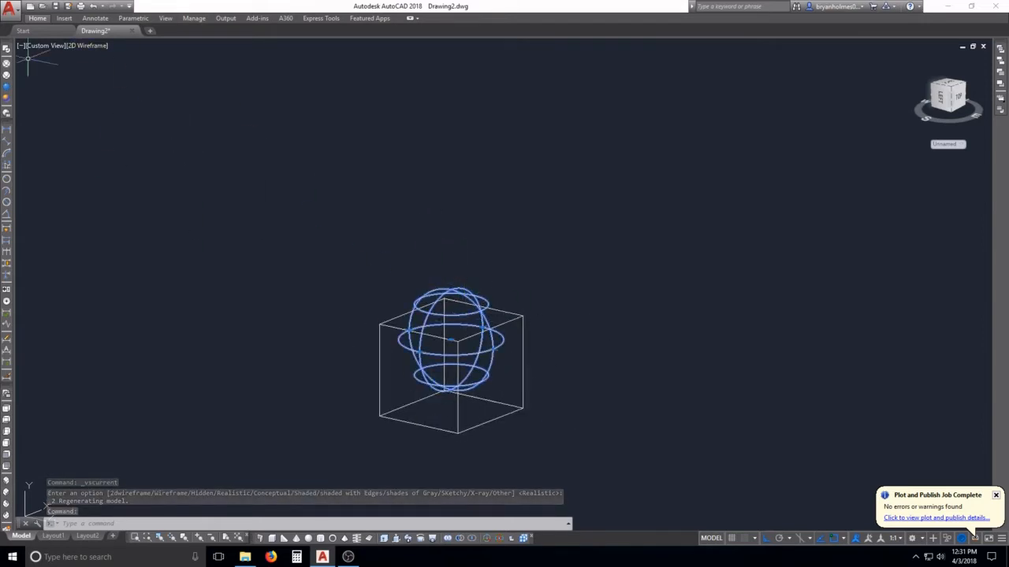
left_click(37, 18)
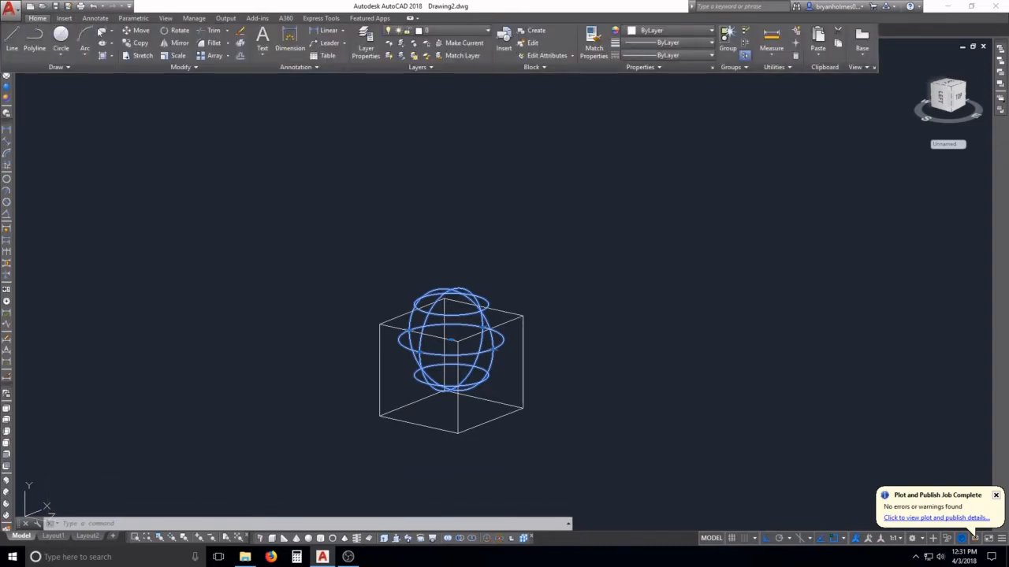
left_click(666, 30)
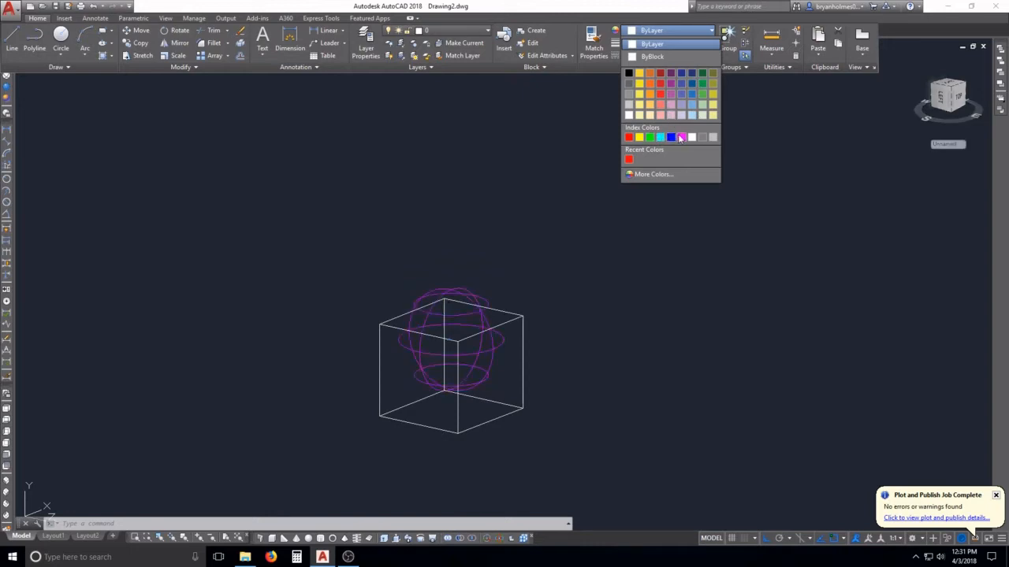
left_click(682, 138)
key("Escape")
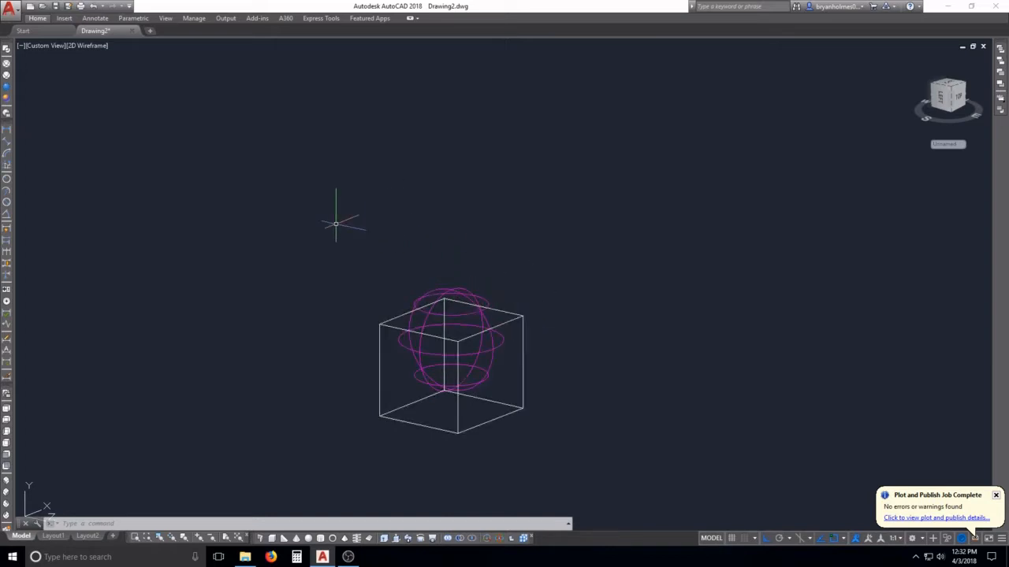
left_click(7, 89)
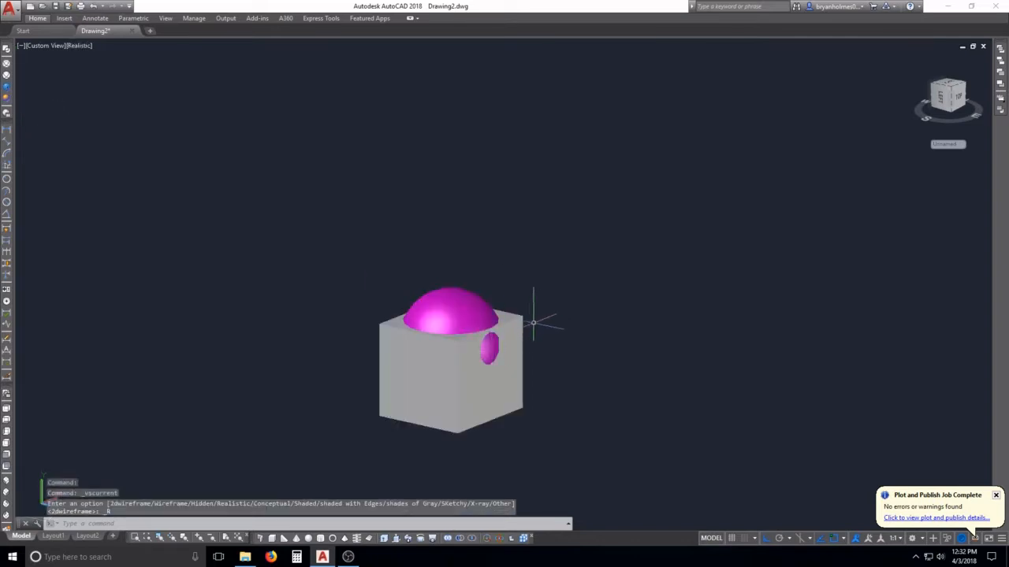
Switch to 2D Wireframe and scale the magenta sphere about its centre by a factor of 0.75
left_click(7, 50)
key("Escape")
key("Escape")
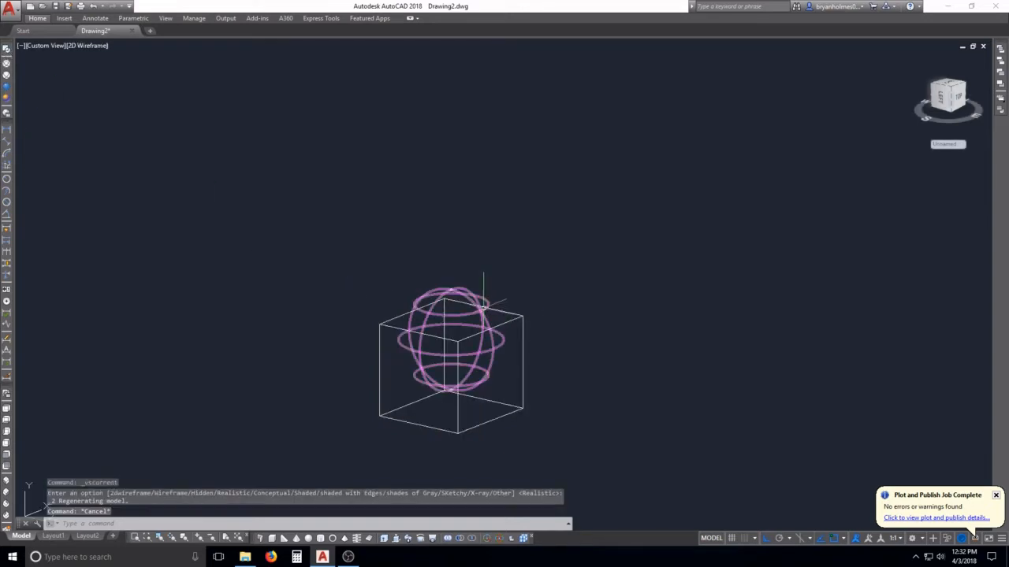
type("sc")
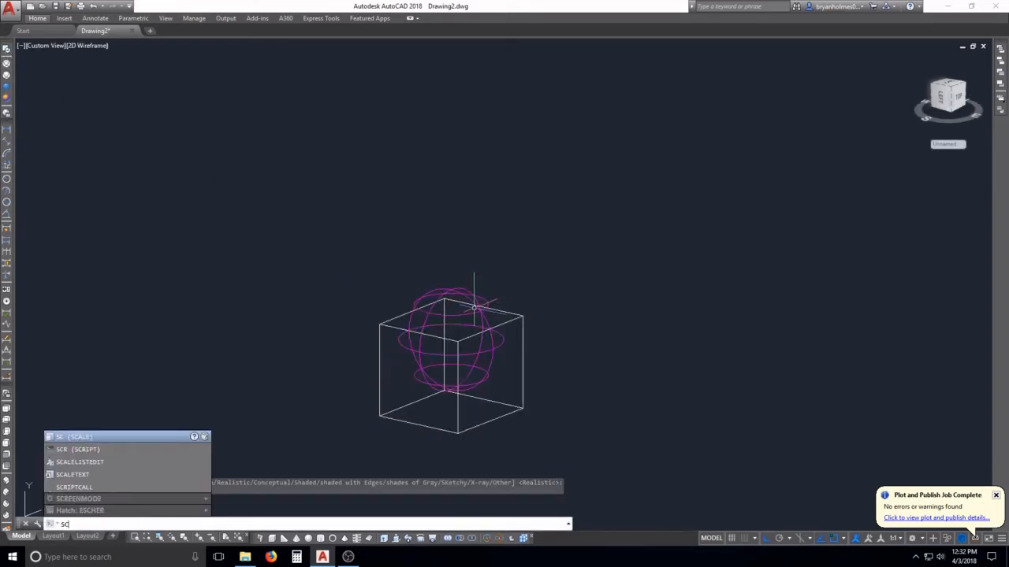
key("Return")
left_click(471, 298)
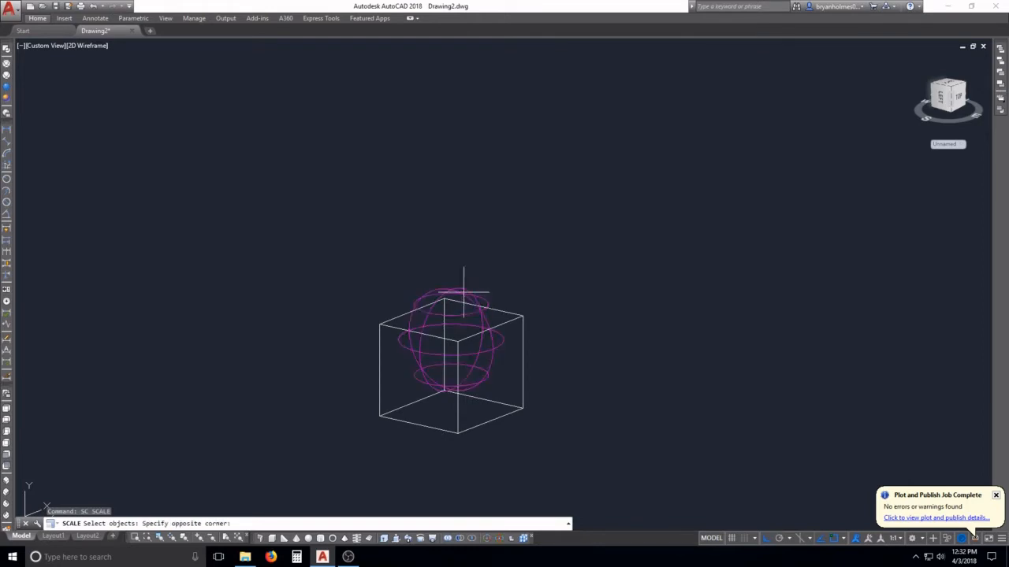
left_click(460, 297)
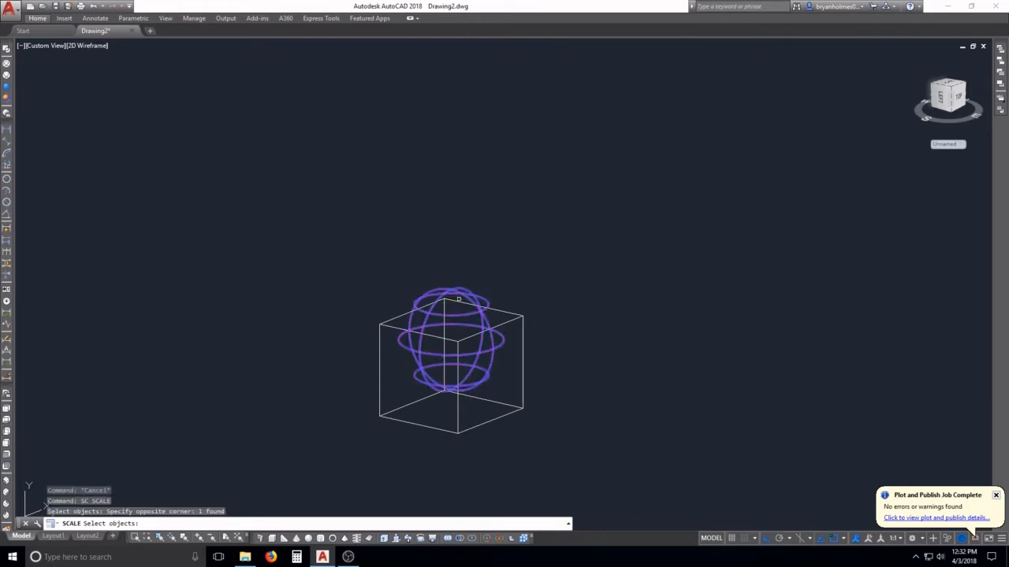
key("Return")
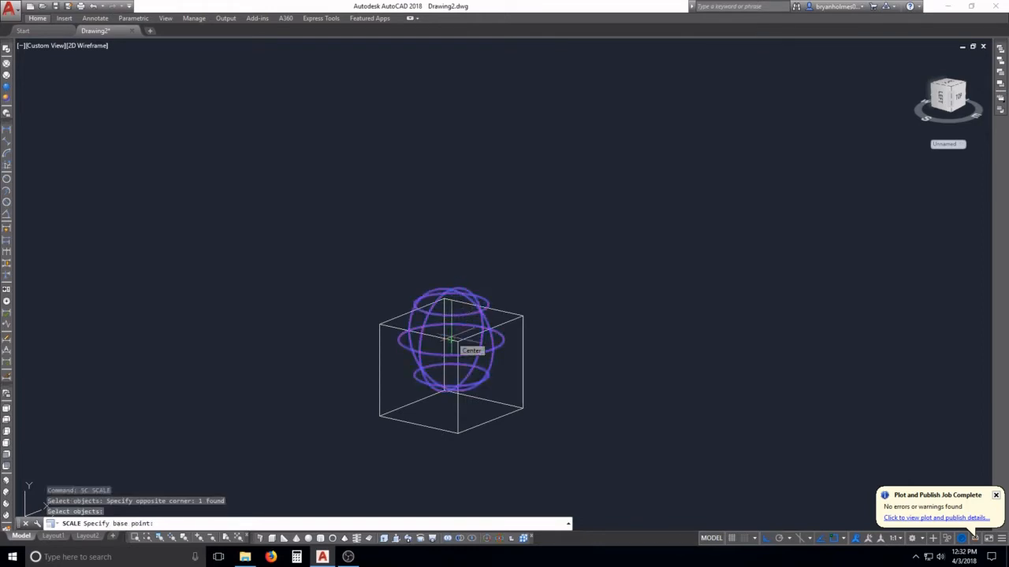
left_click(450, 340)
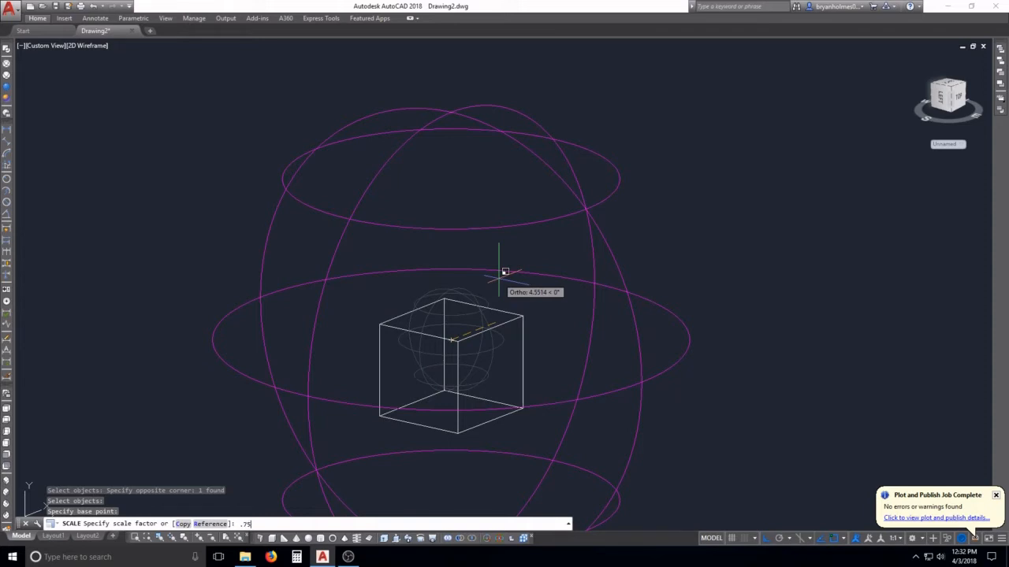
type(".75")
key("Return")
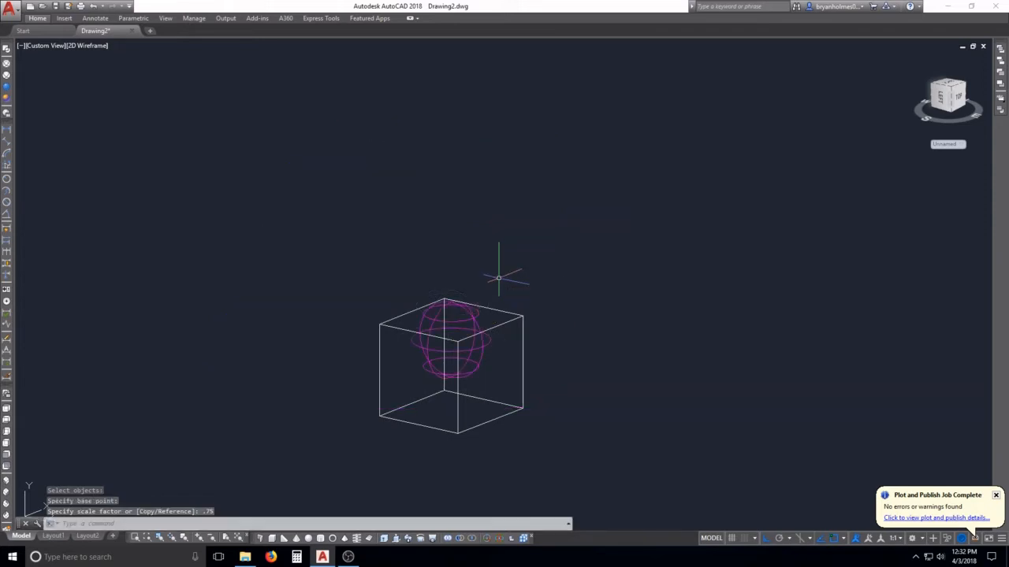
Apply the Realistic visual style and move the magenta sphere slightly upward above the box's top face
left_click(221, 153)
key("Escape")
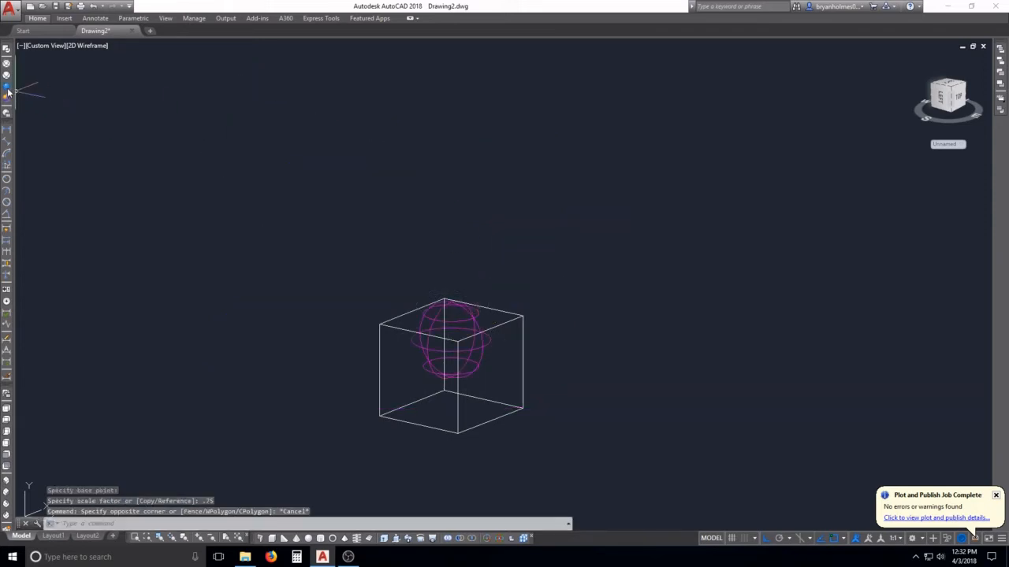
left_click(7, 89)
type("m")
key("Return")
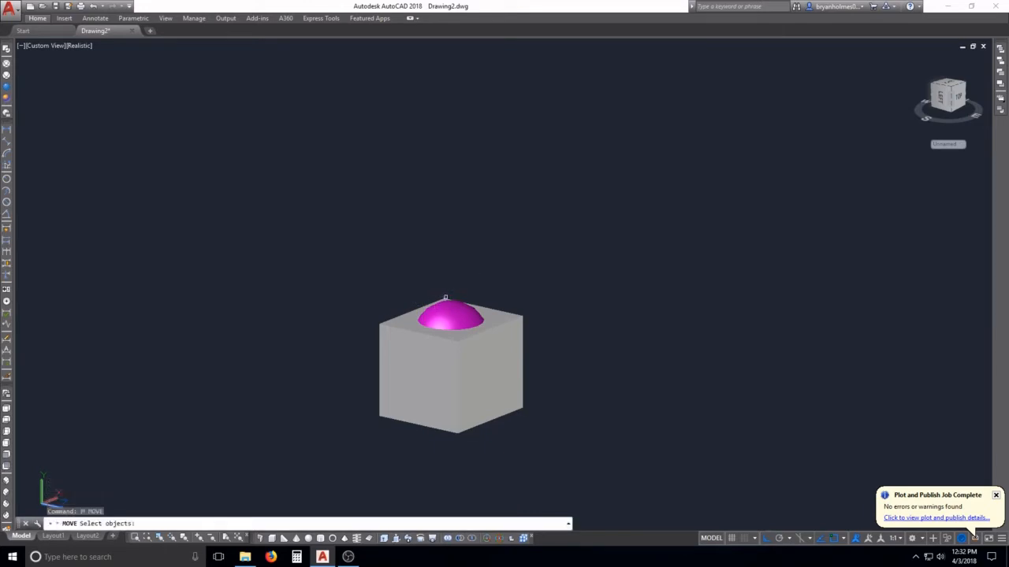
left_click(445, 298)
key("Return")
left_click(486, 276)
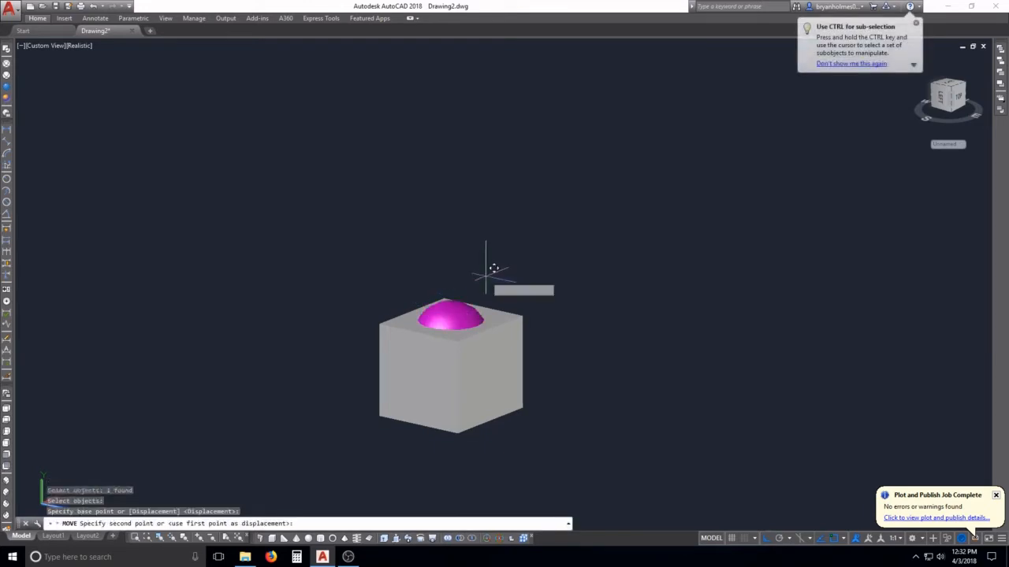
left_click(485, 273)
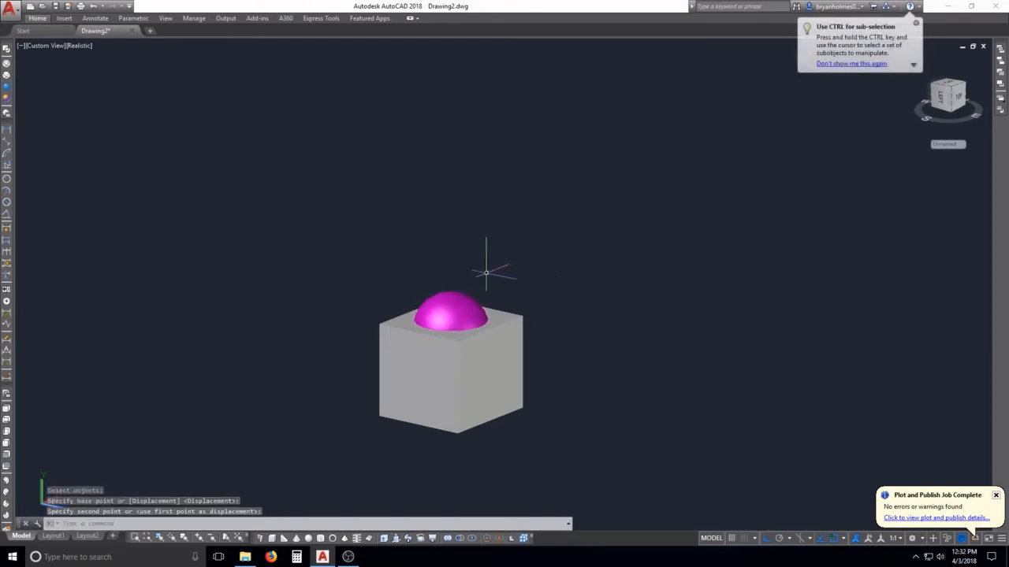
key("Escape")
Match the sphere's properties to those of the box beneath it, using the box as the source object
scroll(464, 315, "up", 4)
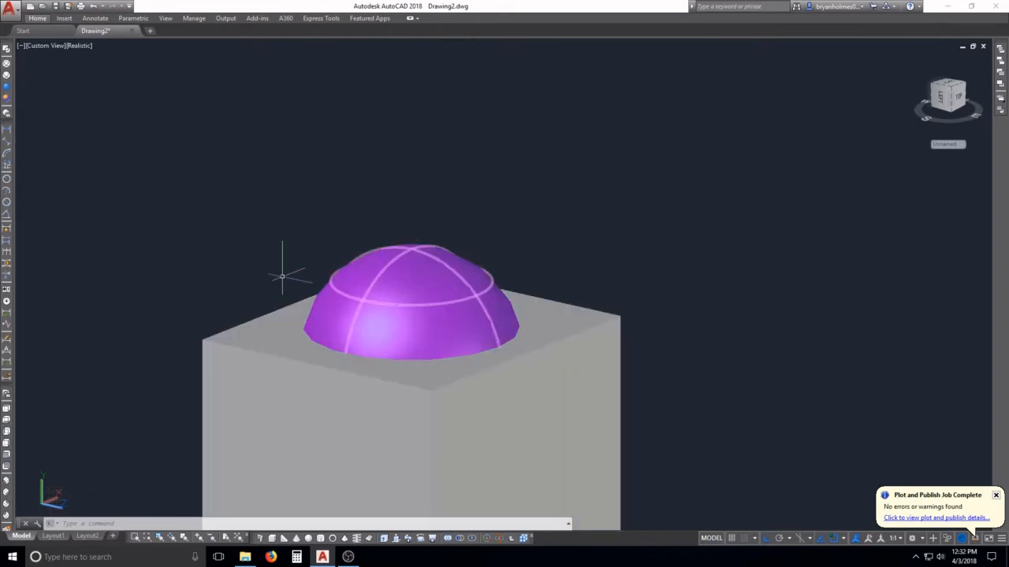
key("Escape")
key("Escape")
key("Escape")
type("M")
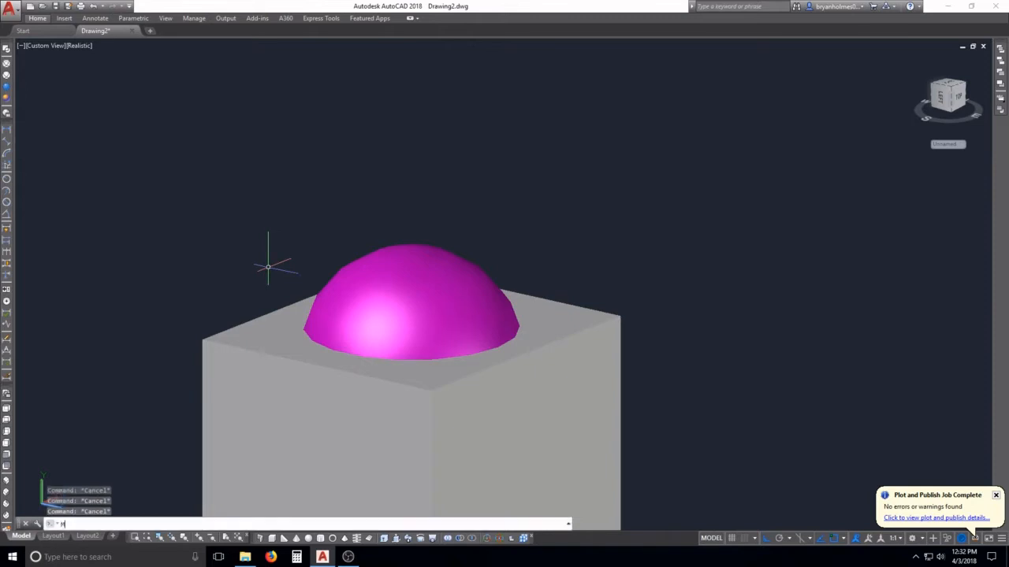
type("A")
key("Return")
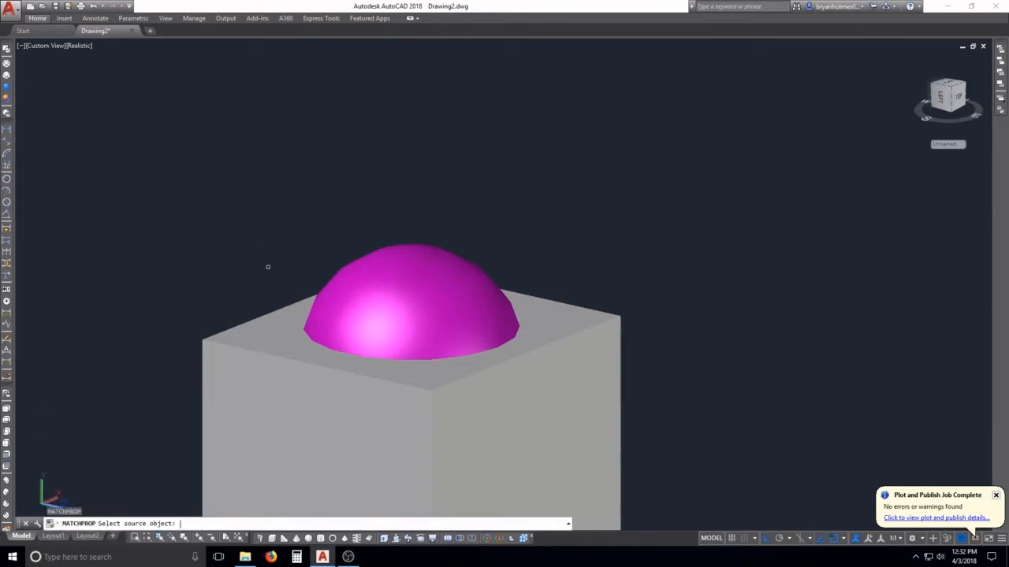
left_click(257, 324)
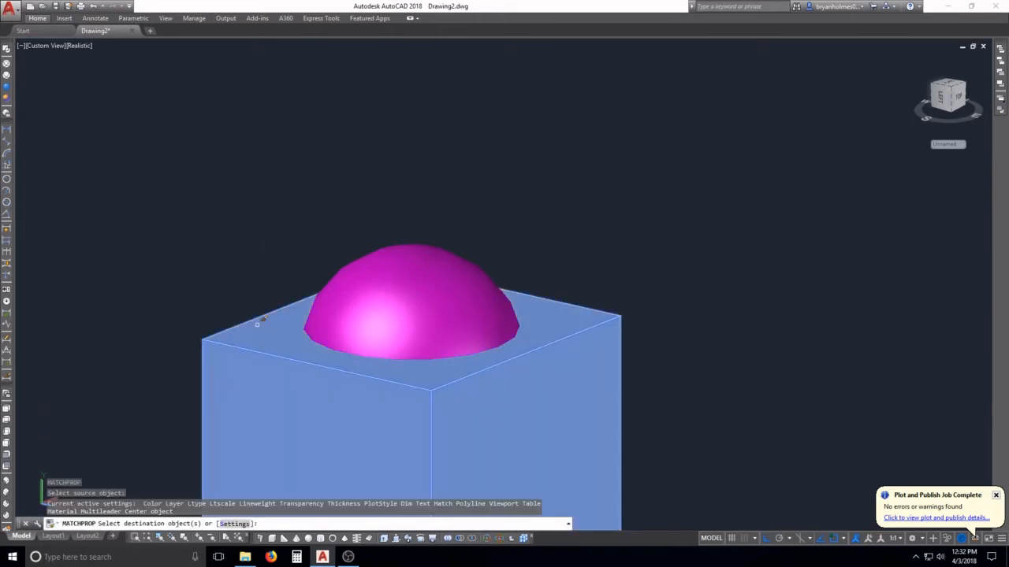
left_click(349, 260)
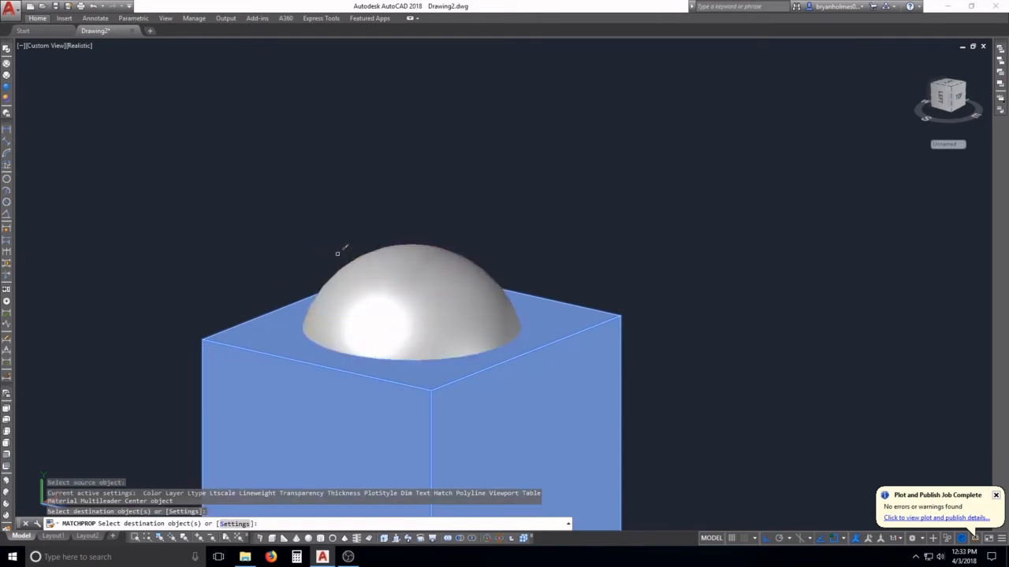
key("Escape")
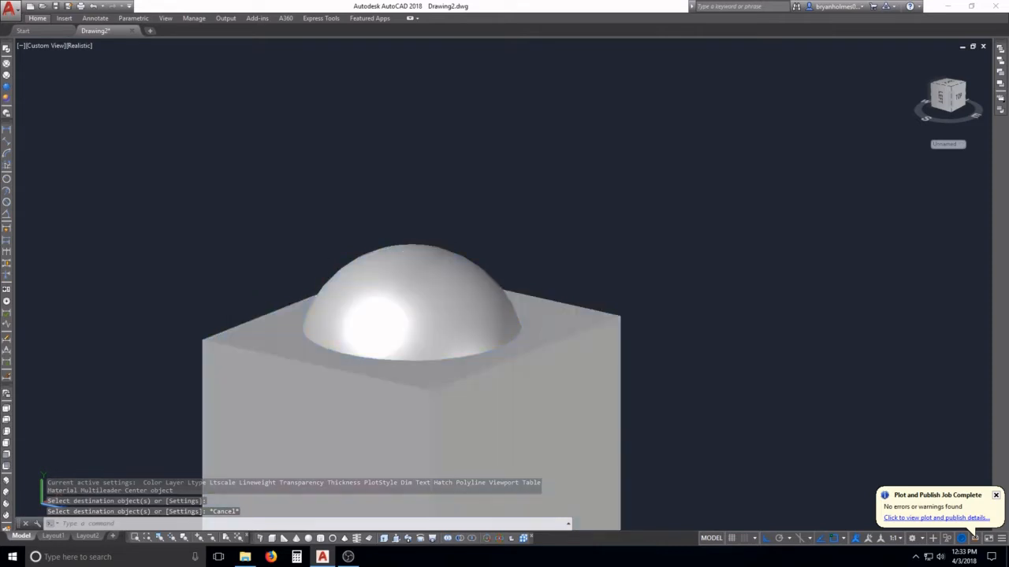
Subtract the sphere from the box to cut a rounded cavity into the box's top face
middle_click_drag(539, 383, 552, 278)
key("Escape")
key("Escape")
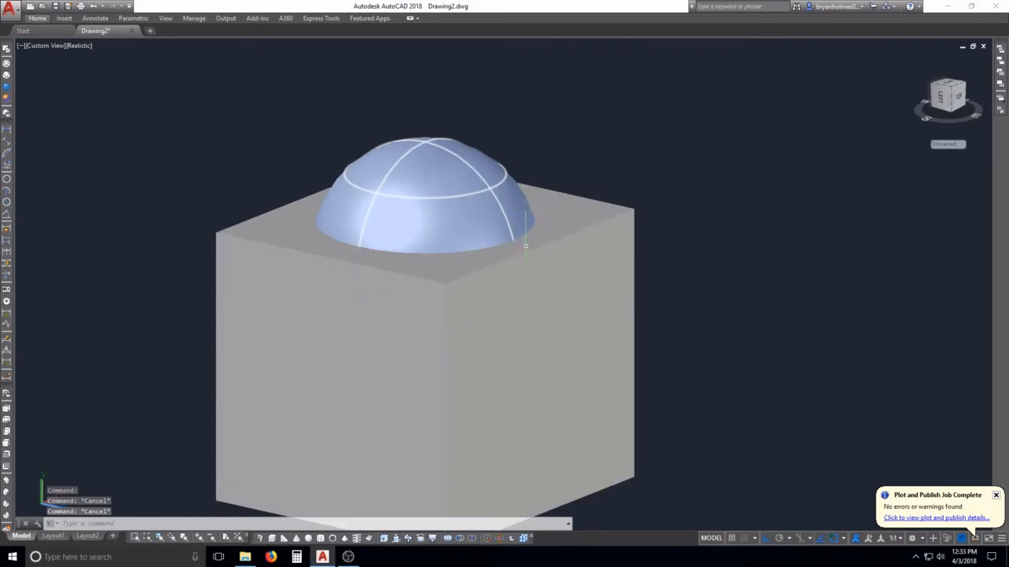
key("Escape")
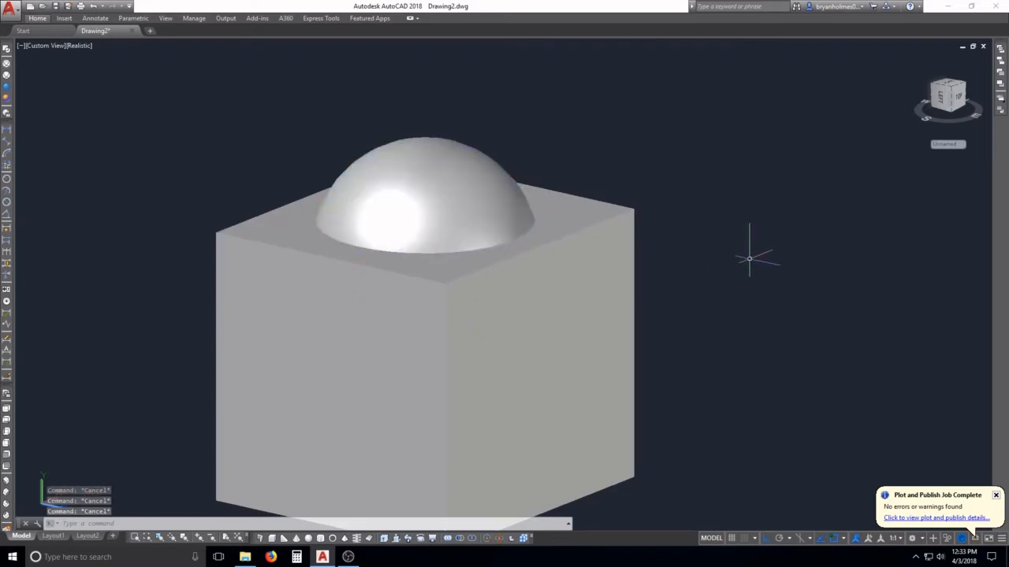
type("SUBTRACT")
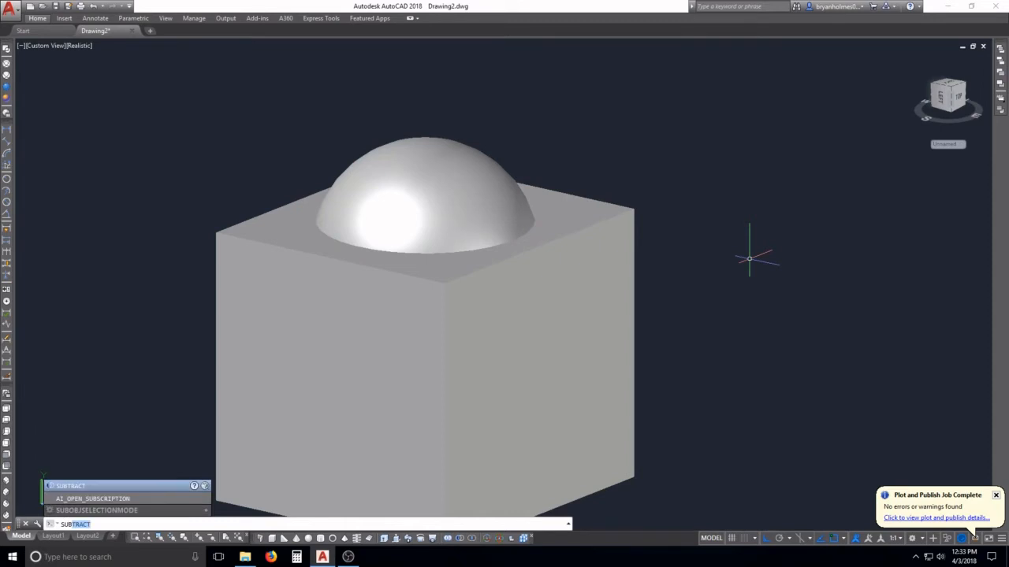
key("Return")
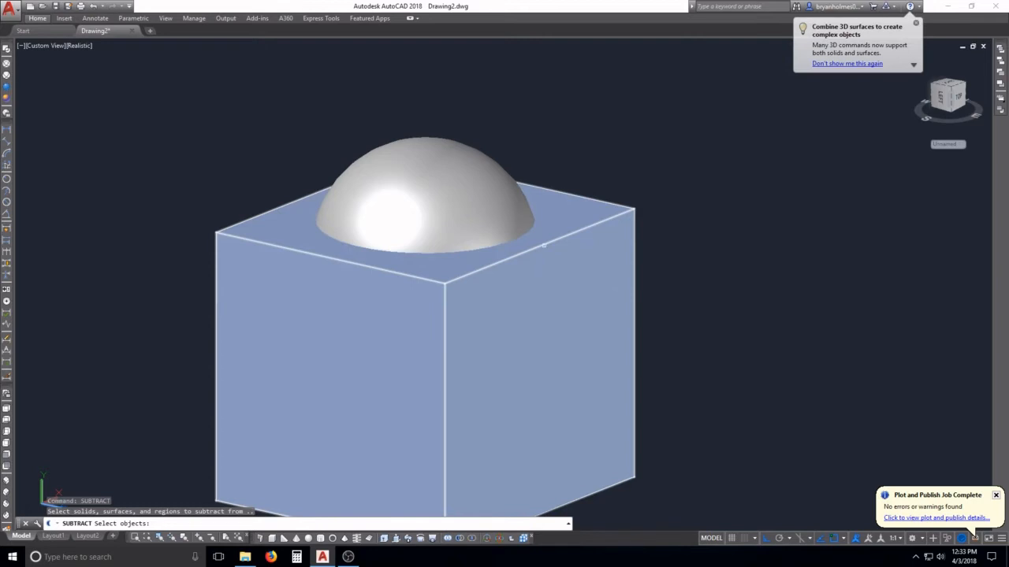
left_click(543, 246)
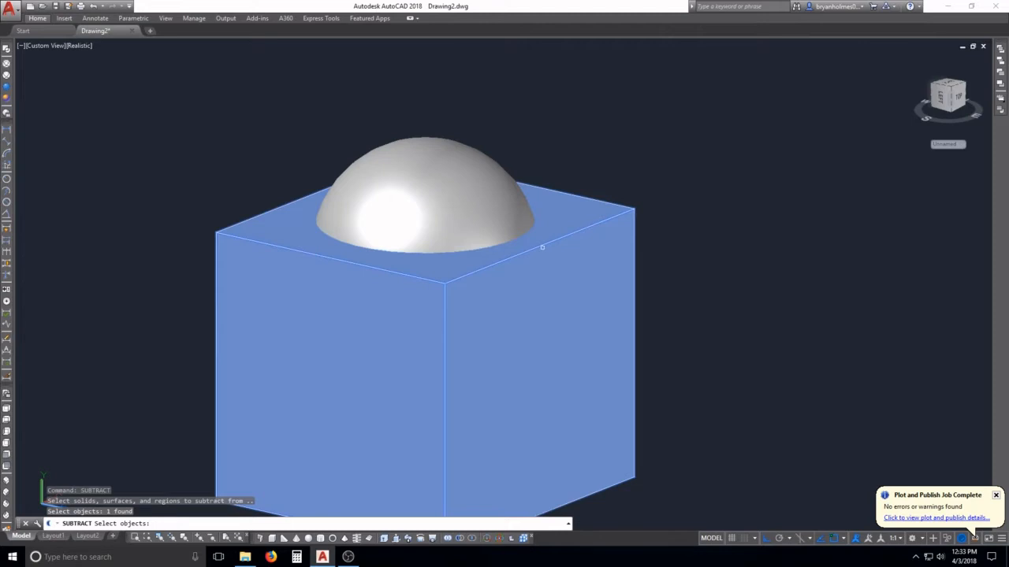
key("Return")
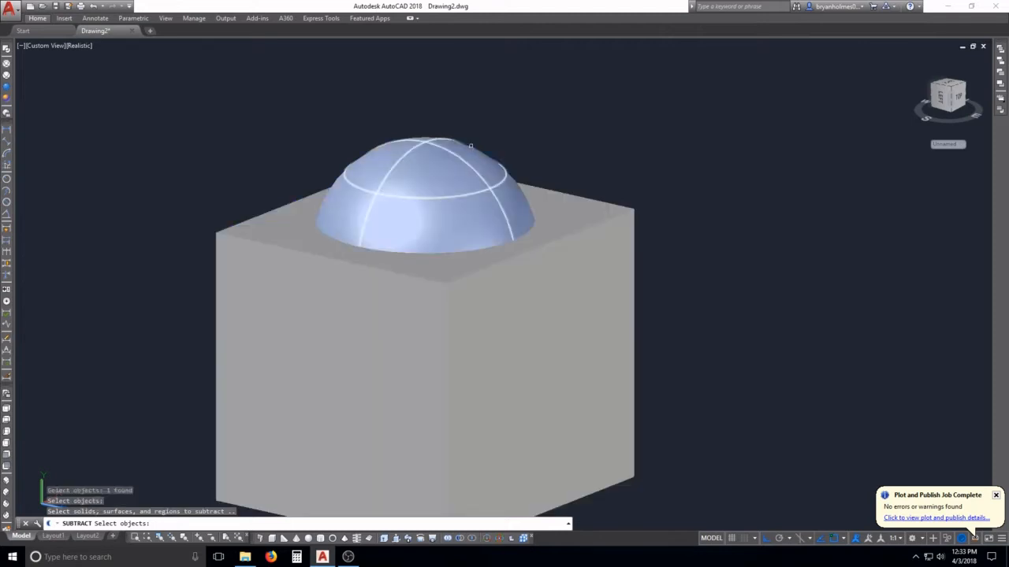
left_click(470, 146)
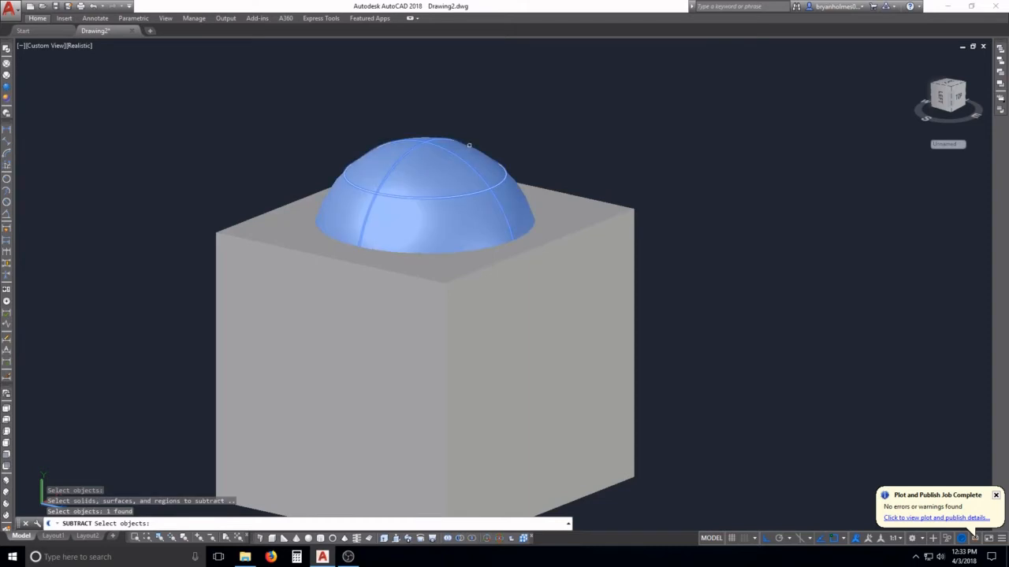
key("Return")
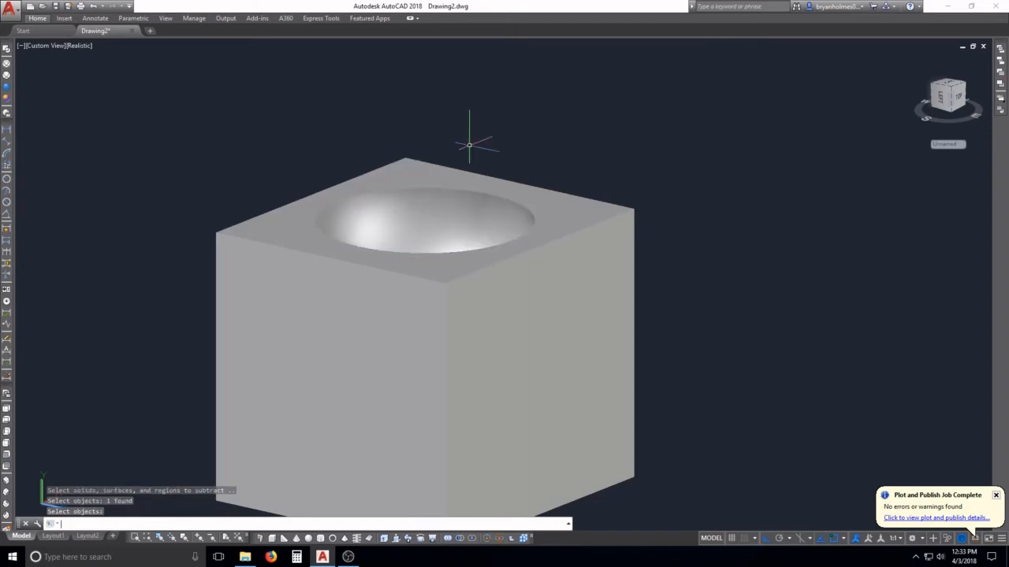
Copy the cone from the row of solids by its base centre onto the centre of the cavity in the box's top face
middle_click_drag(432, 211, 583, 232, "shift")
scroll(580, 234, "down", 5)
scroll(581, 234, "down", 5)
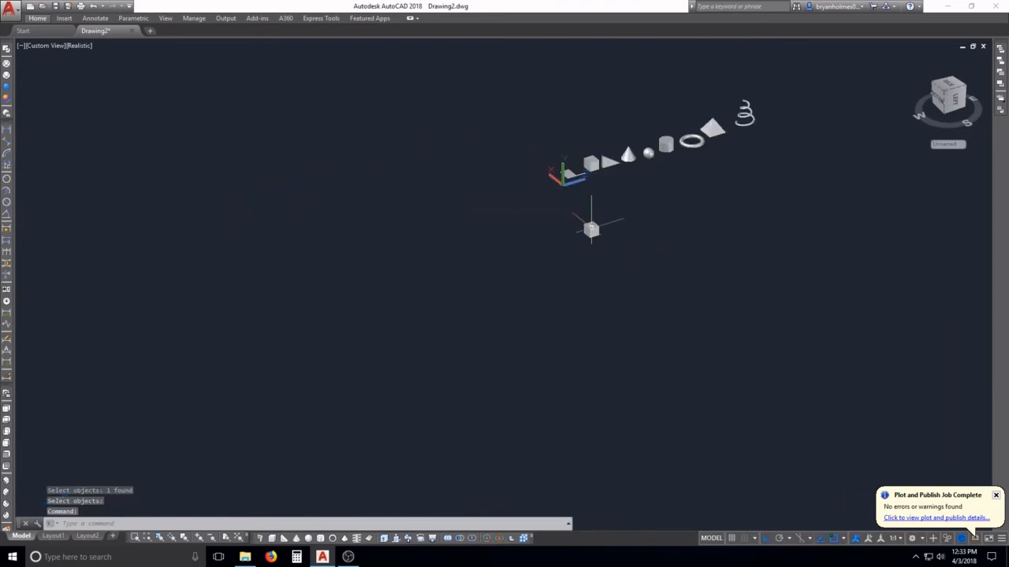
scroll(669, 145, "up", 5)
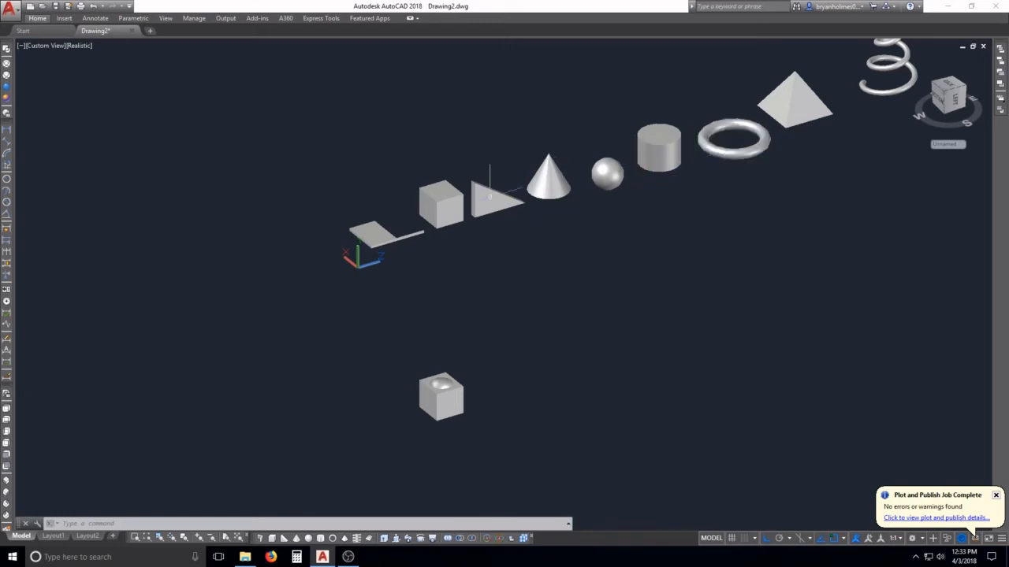
left_click(550, 175)
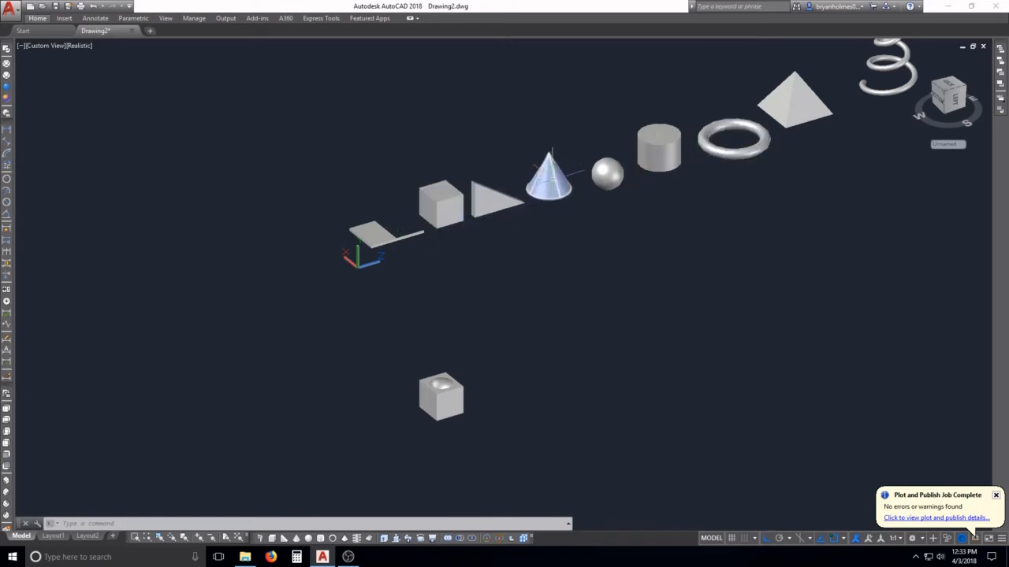
key("Escape")
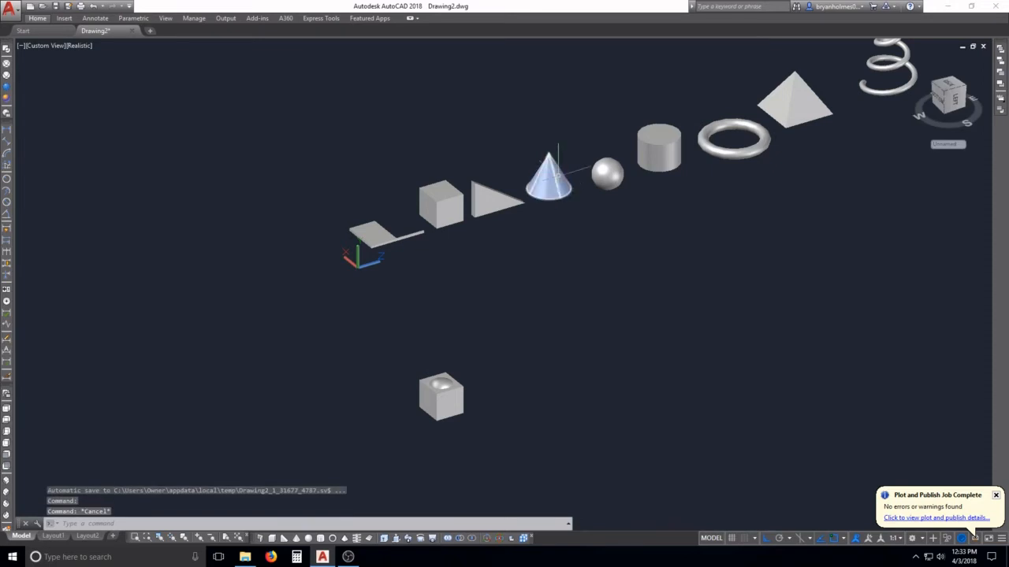
key("Escape")
key("Escape")
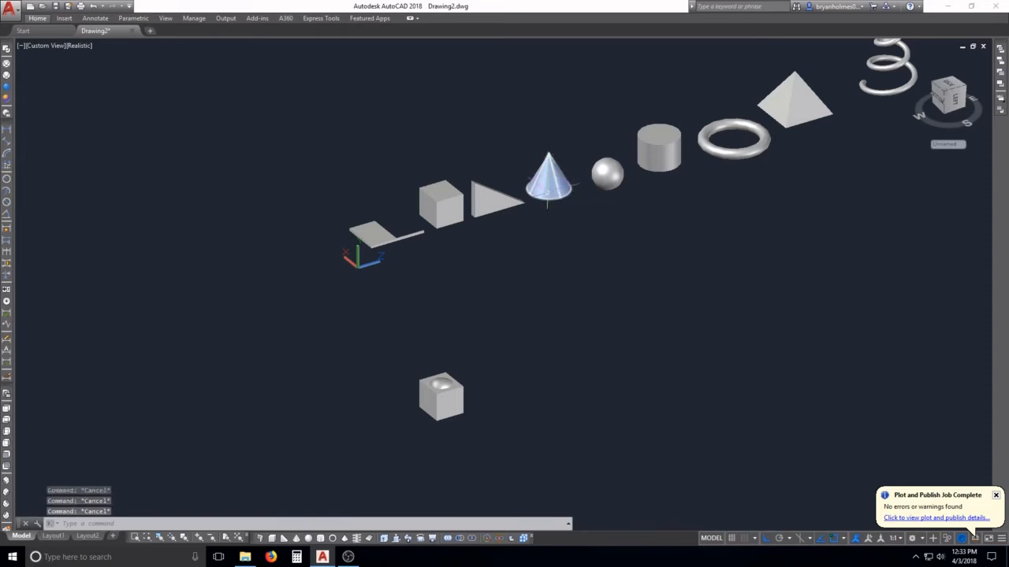
type("co")
key("Return")
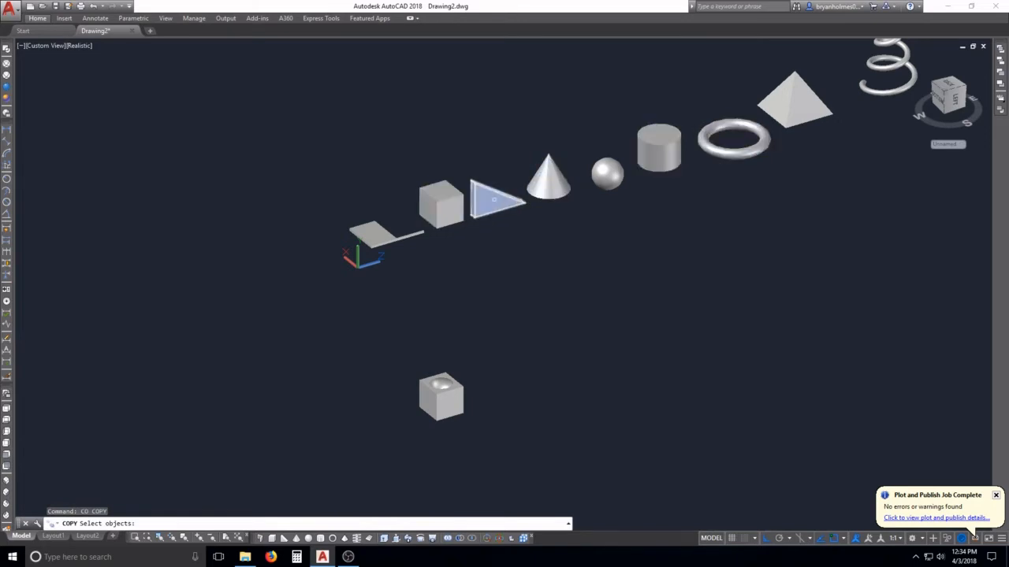
left_click(549, 200)
scroll(549, 200, "up", 5)
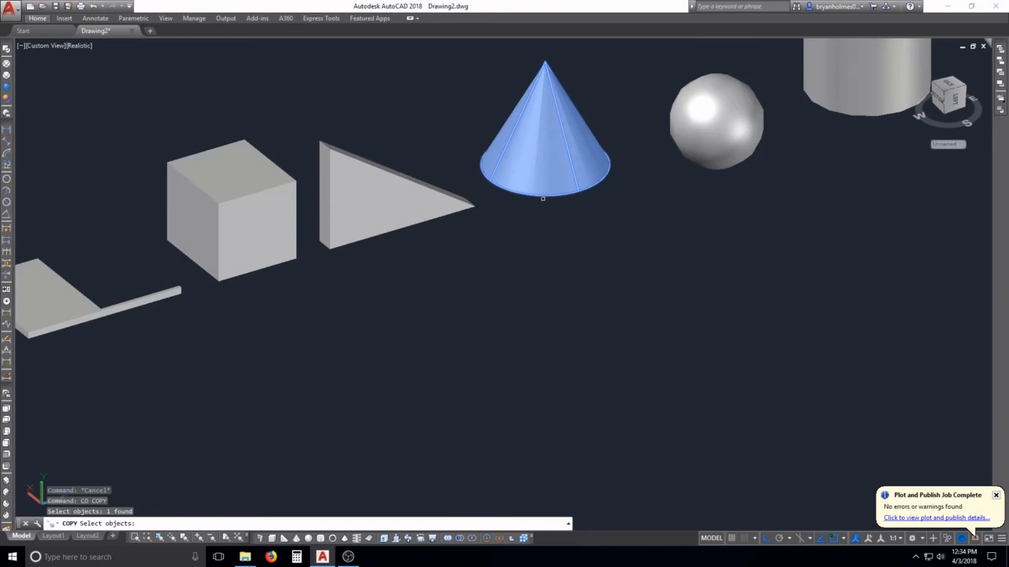
key("Return")
left_click(545, 164)
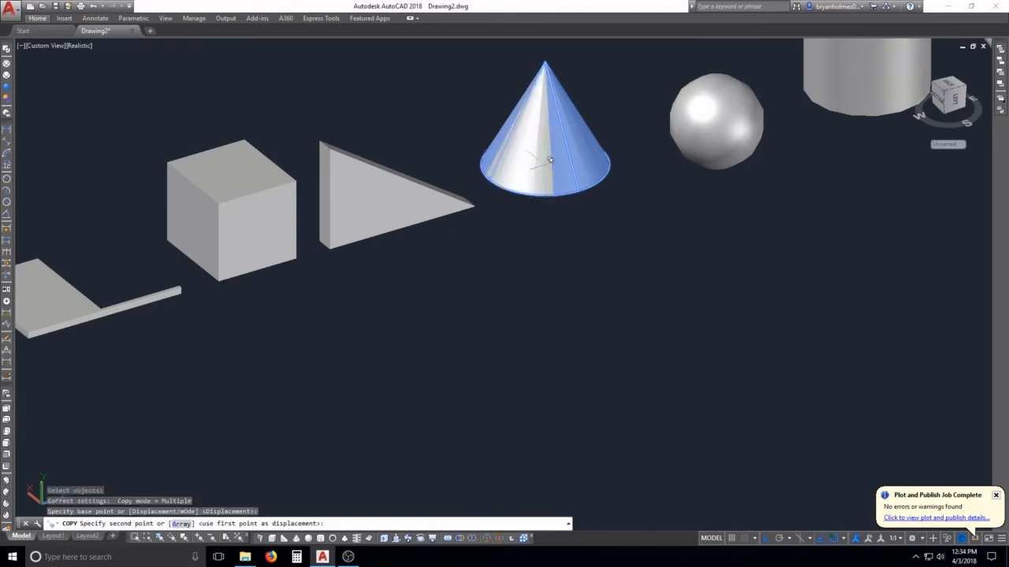
scroll(536, 197, "down", 6)
scroll(477, 272, "up", 6)
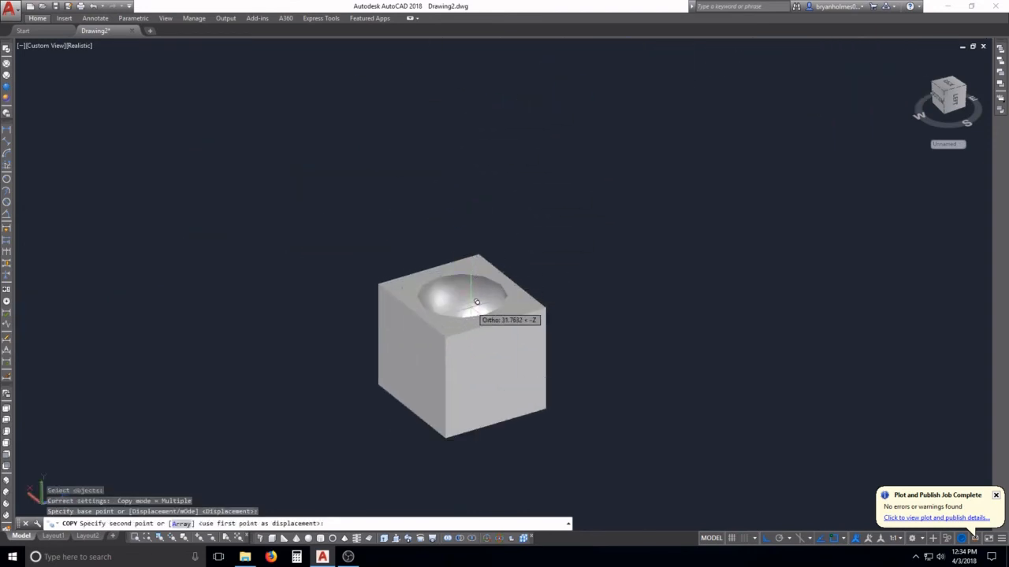
left_click(471, 290)
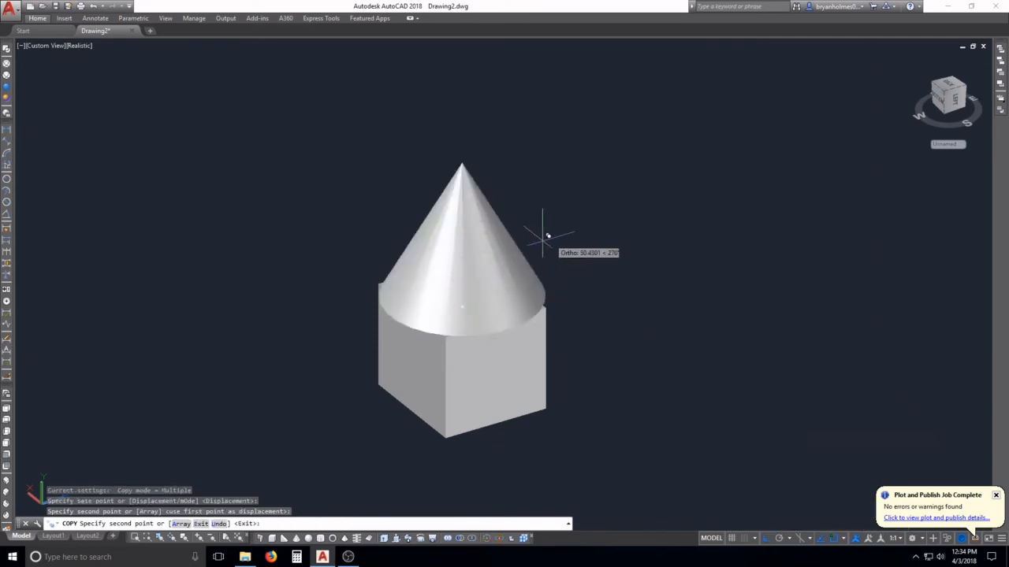
key("Escape")
Orbit to see the solids from below and union the copied cone with the hollowed box into one solid
middle_click_drag(462, 288, 496, 232, "shift")
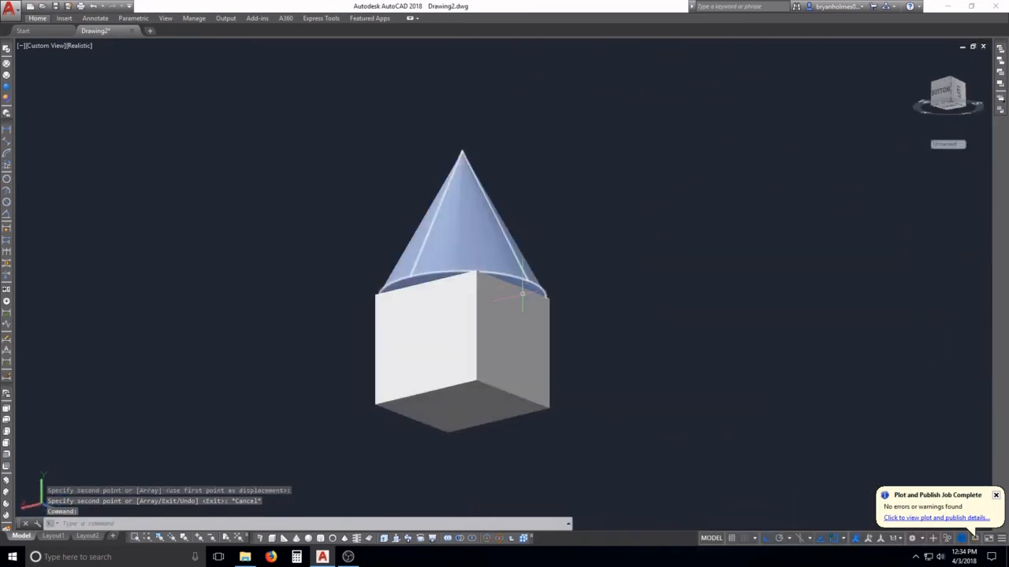
scroll(523, 301, "up", 5)
middle_click_drag(467, 285, 494, 264)
key("Escape")
key("Escape")
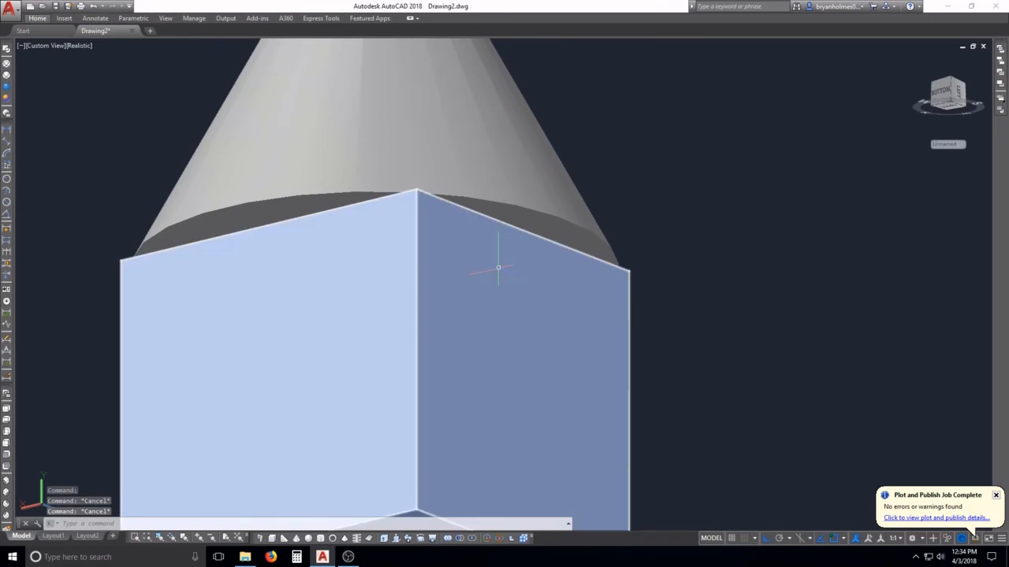
type("UNION")
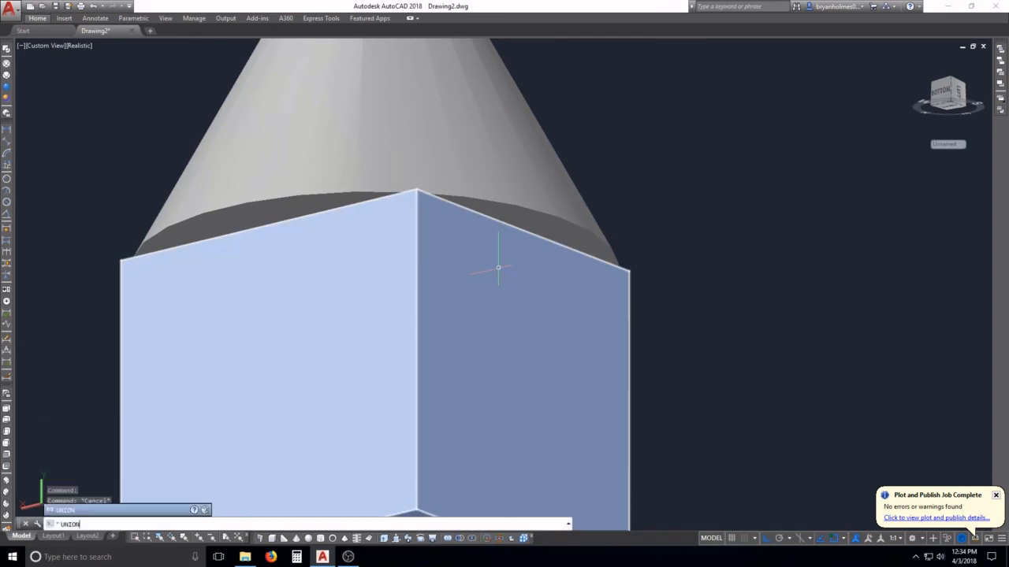
key("Return")
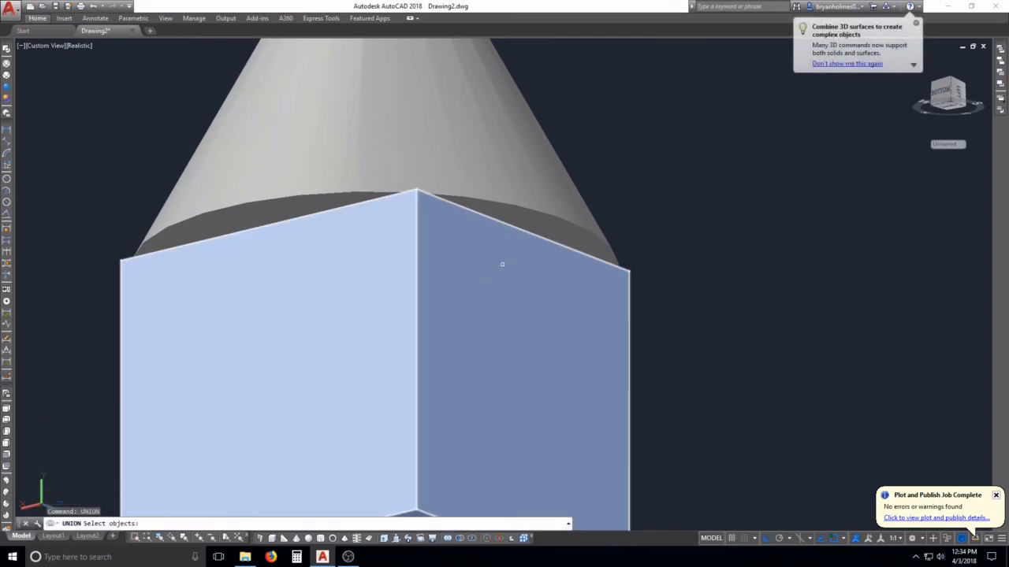
left_click(675, 324)
left_click(612, 251)
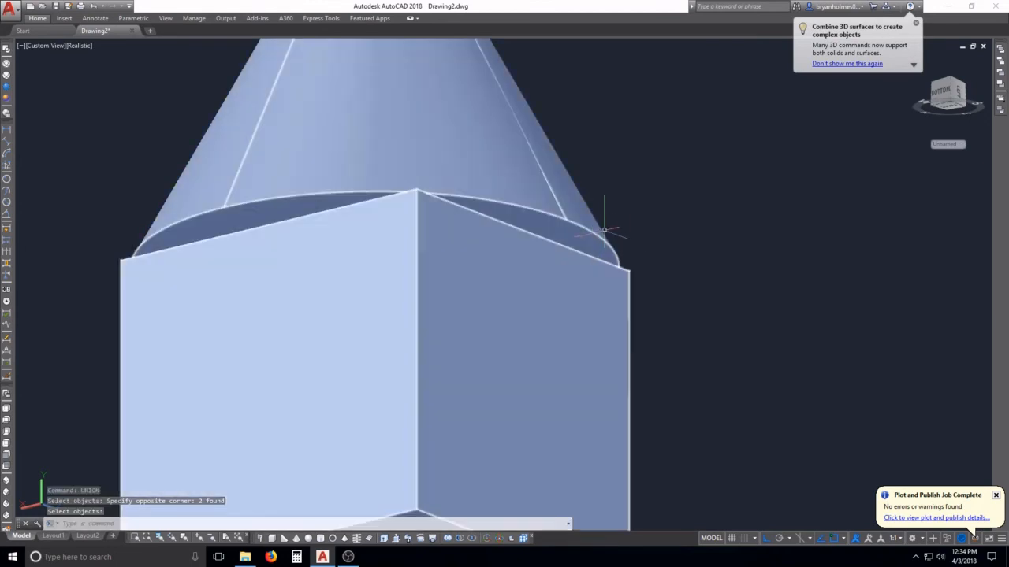
left_click(563, 116)
left_click(526, 126)
key("Escape")
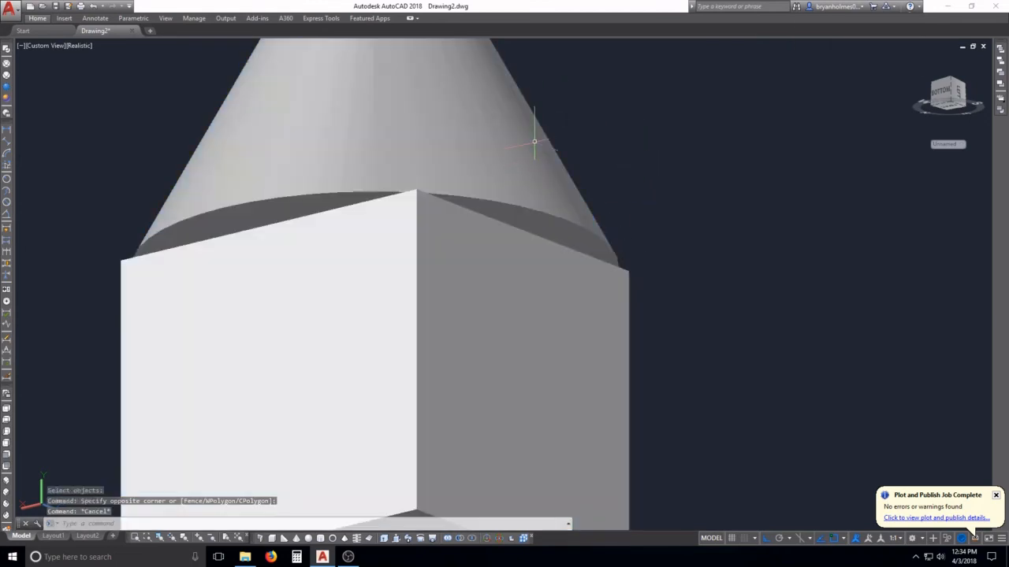
scroll(432, 210, "down", 5)
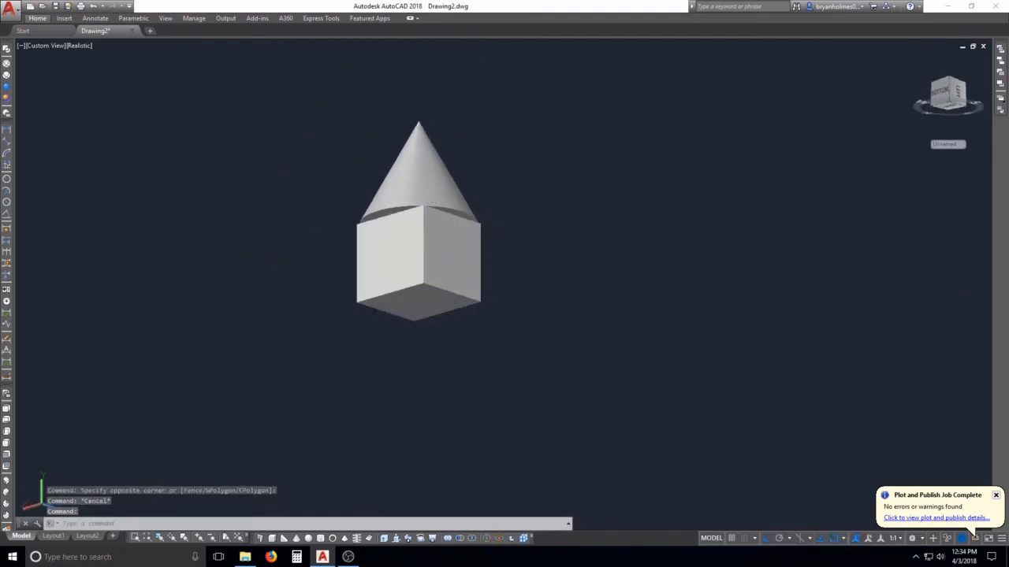
Examine the united cone-and-box solid up close from below and from above
scroll(449, 223, "up", 5)
key("Escape")
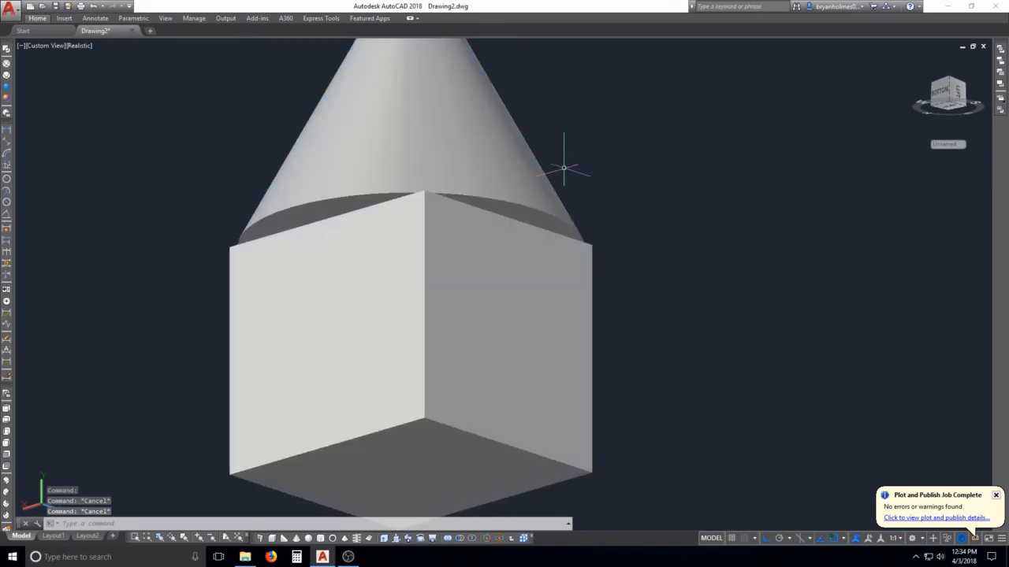
scroll(608, 279, "down", 3)
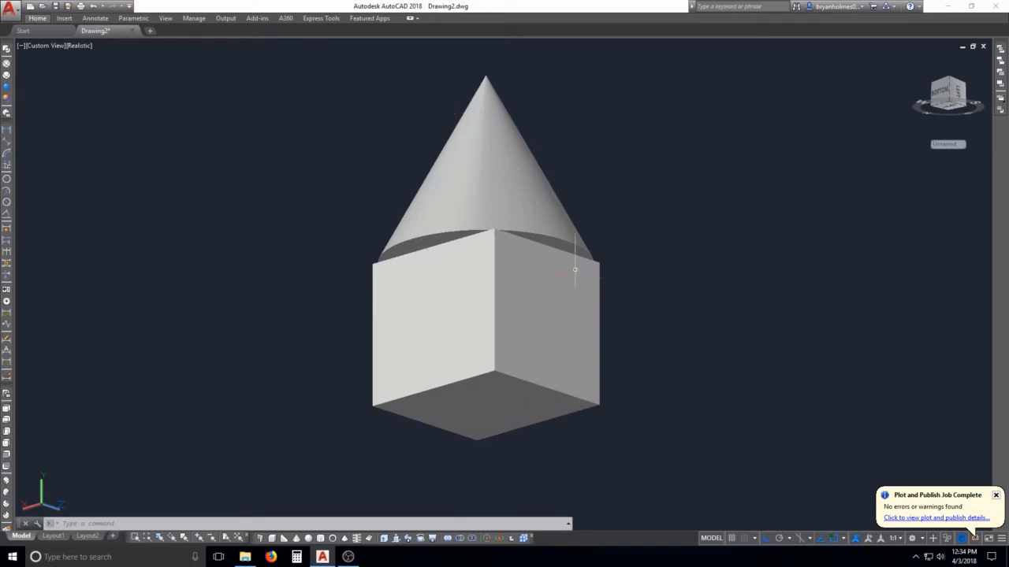
key("Escape")
key("Escape")
middle_click_drag(530, 221, 517, 375, "shift")
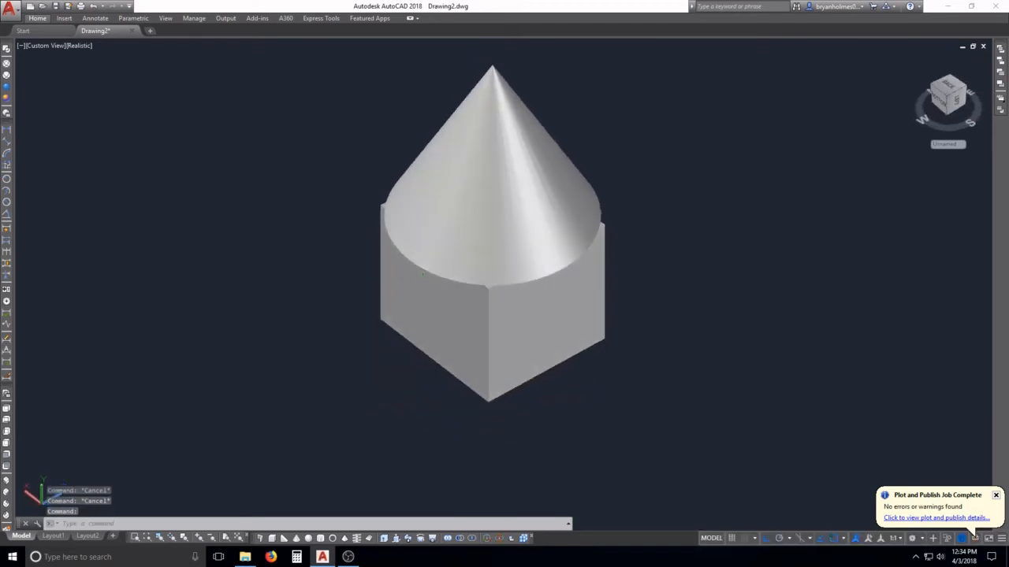
scroll(513, 288, "down", 3)
scroll(513, 288, "up", 2)
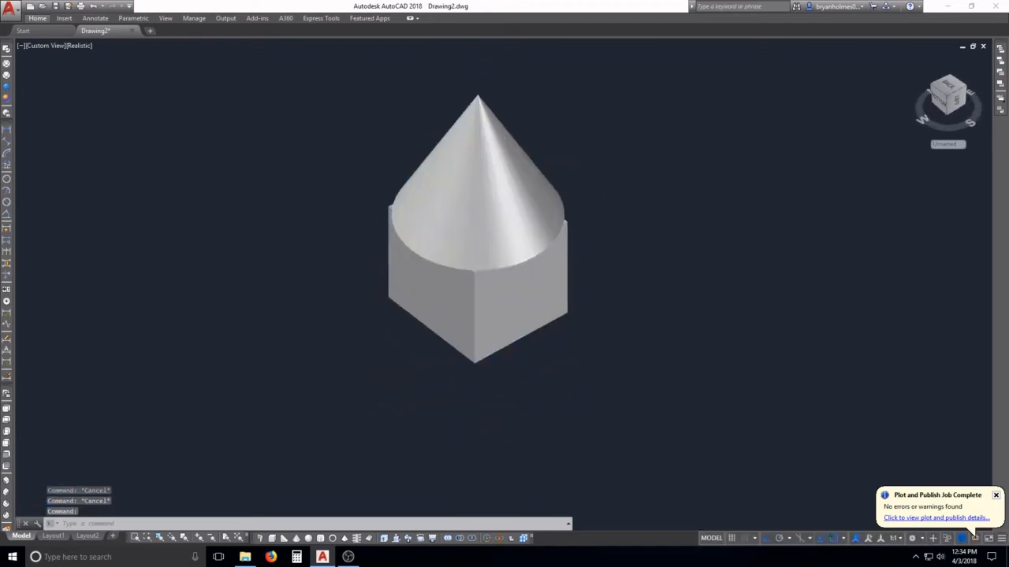
Select only one side face of the box portion and pull it outward, perpendicular to the face, to lengthen the united solid
scroll(527, 302, "up", 3)
left_click(527, 302)
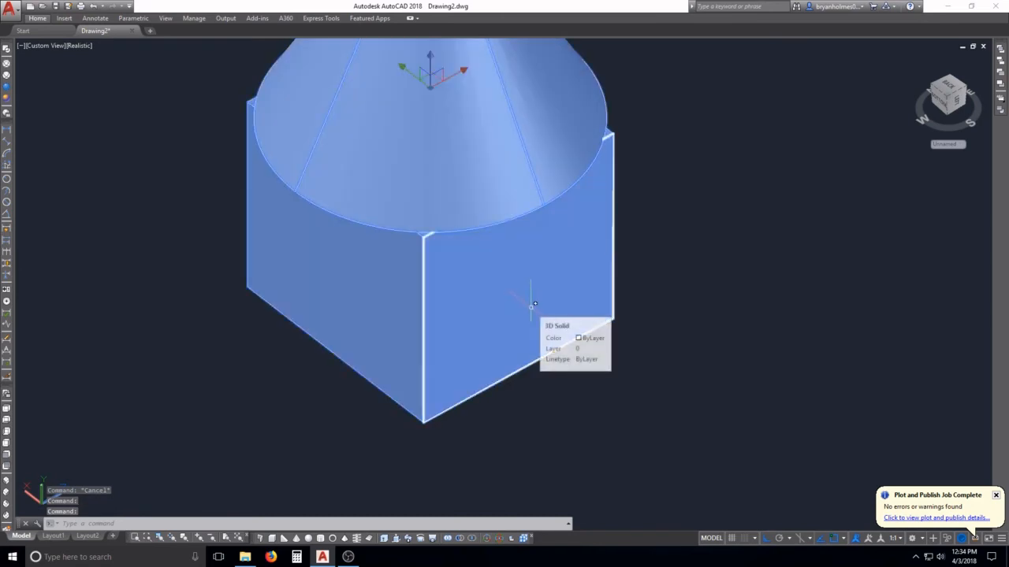
left_click(532, 306, "ctrl")
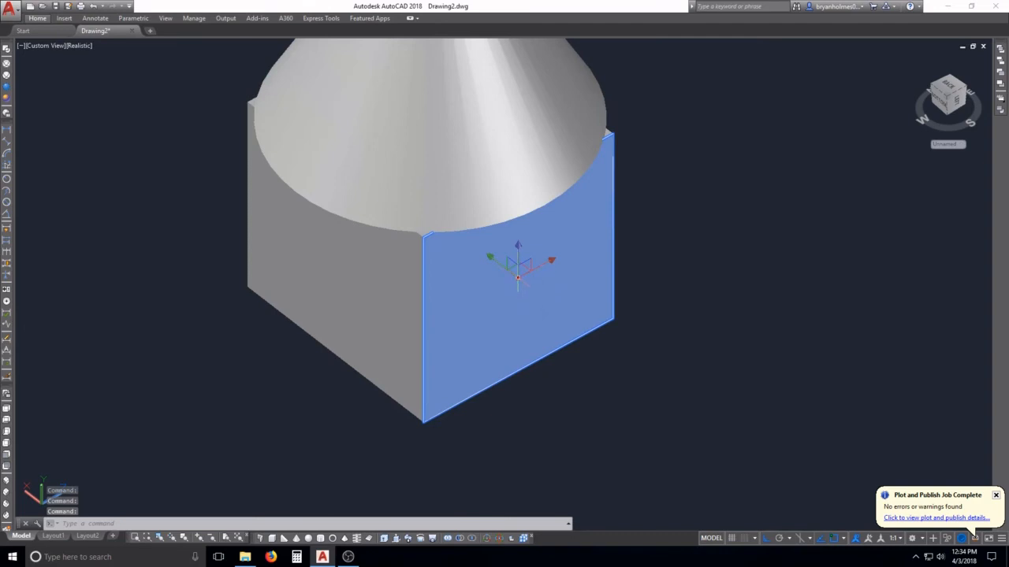
left_click(518, 277)
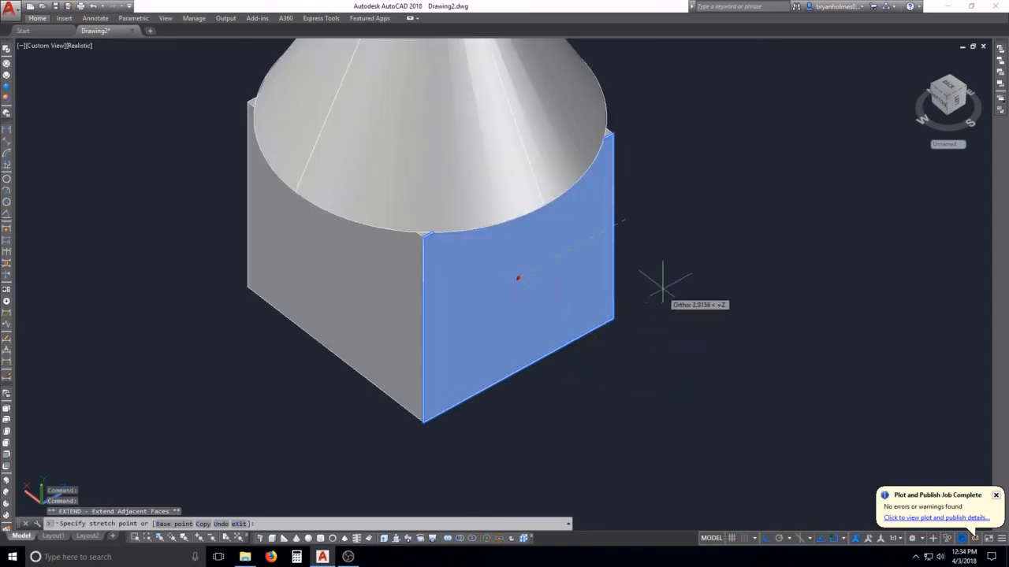
left_click(675, 372)
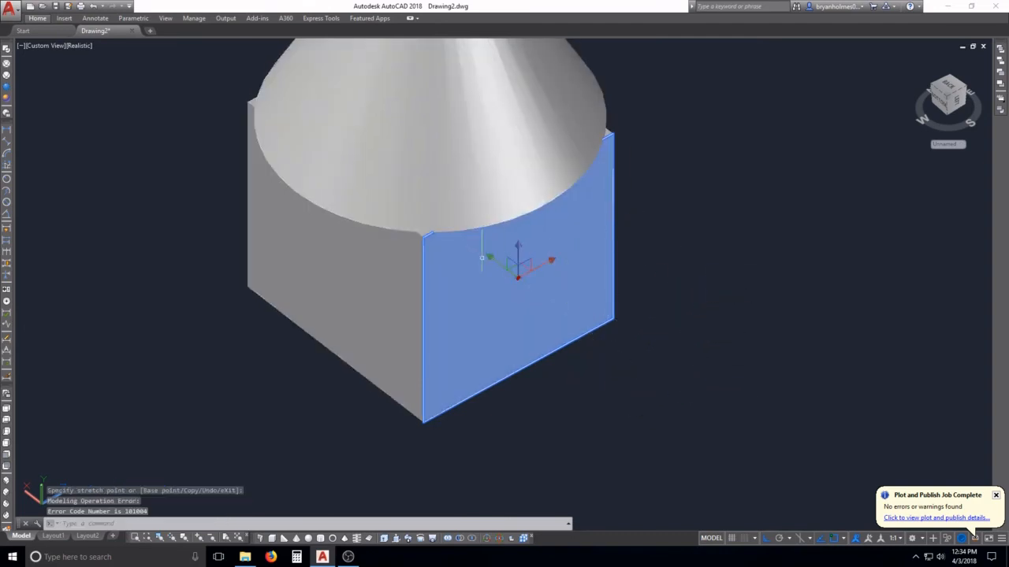
left_click(506, 269)
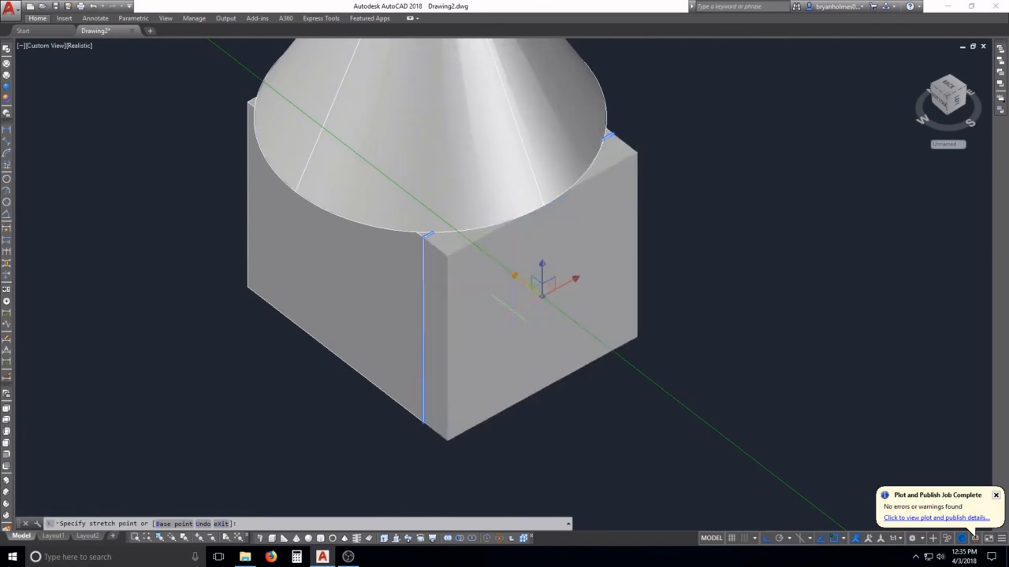
key("Escape")
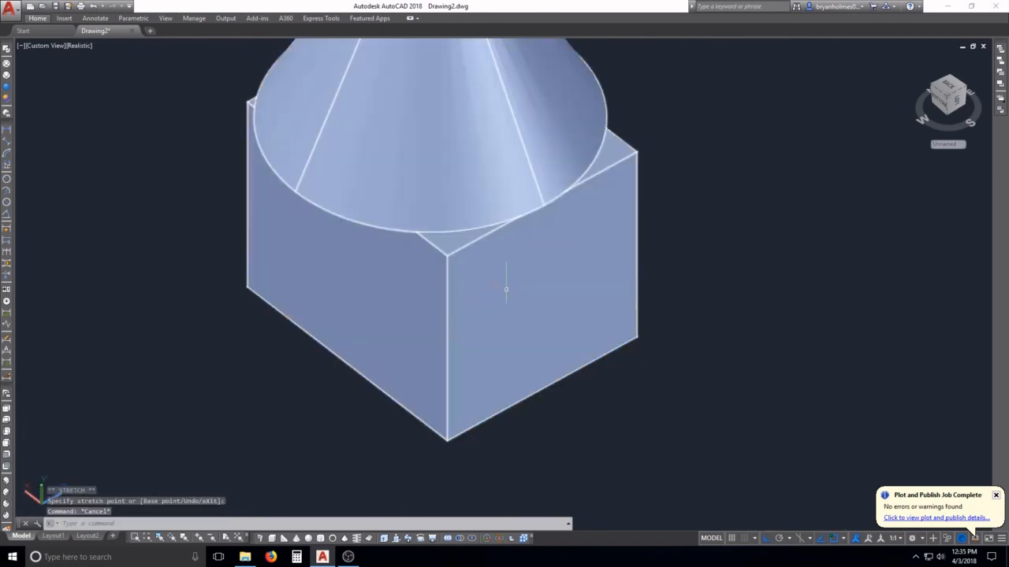
Examine the lengthened cone-and-box solid from the side and review it together with the full row of solids
middle_click_drag(506, 289, 556, 168, "shift")
key("Escape")
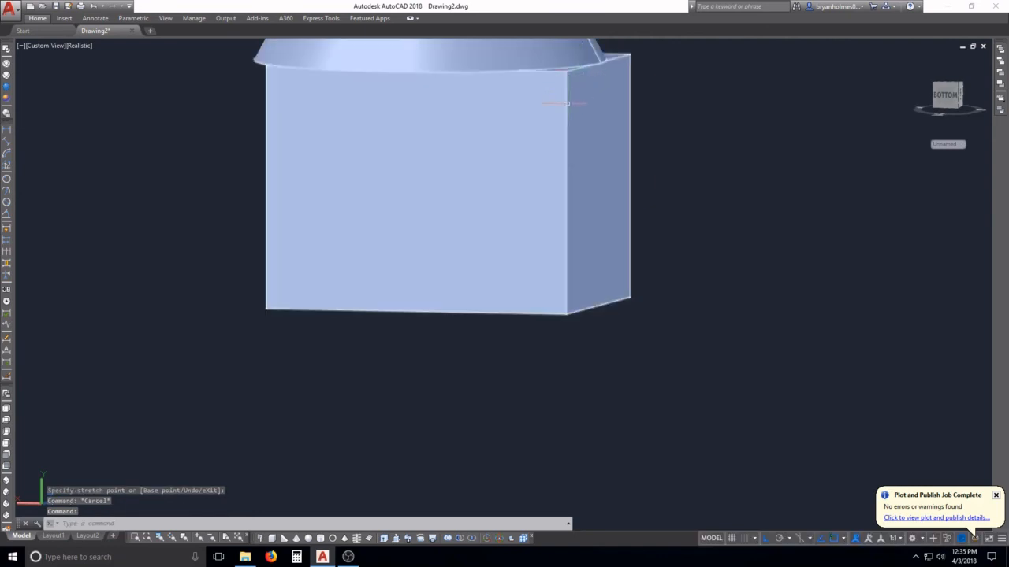
middle_click_drag(525, 135, 421, 304)
scroll(420, 302, "down", 4)
scroll(419, 301, "down", 6)
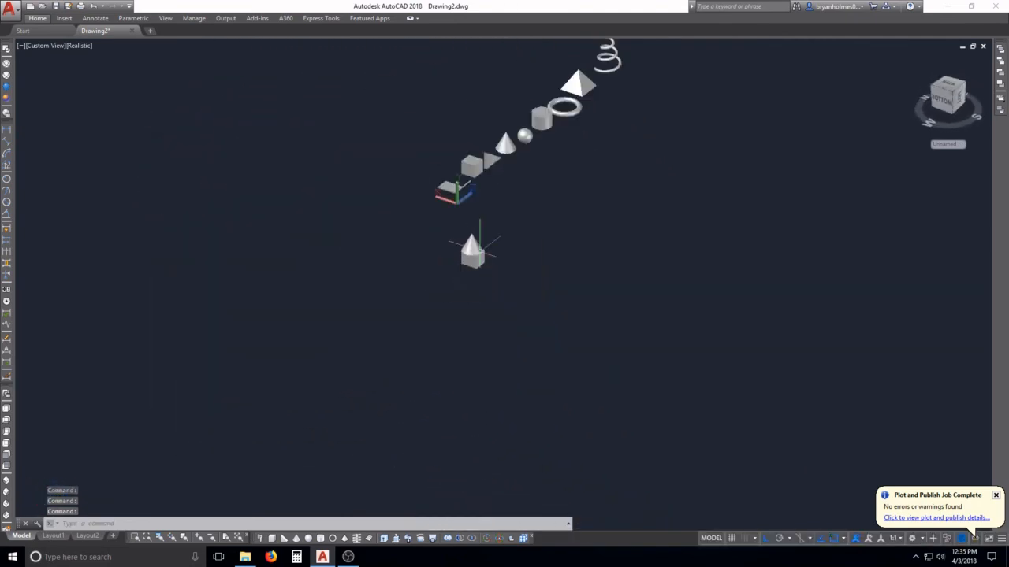
scroll(457, 281, "up", 3)
middle_click_drag(456, 236, 406, 251, "shift")
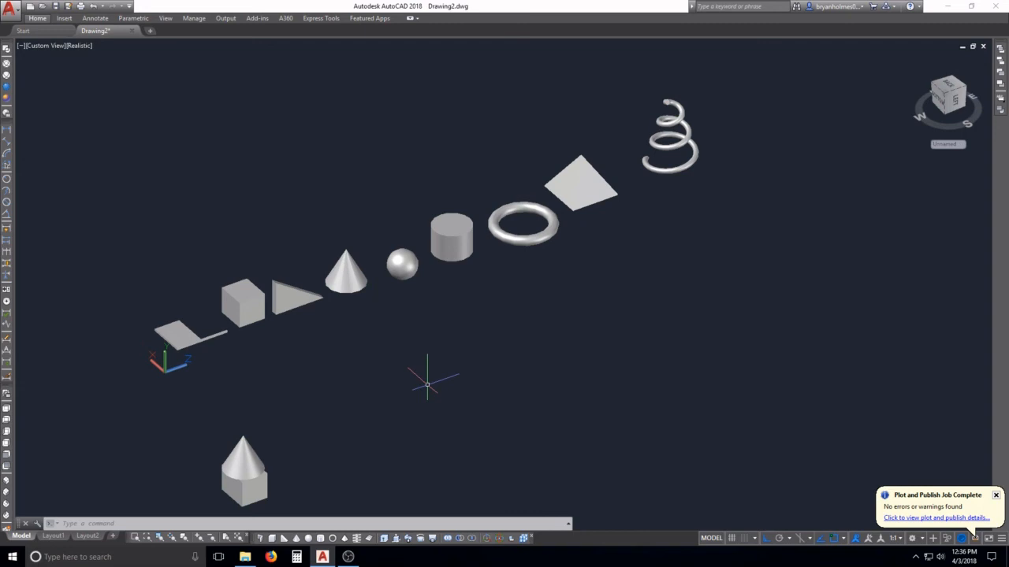
left_click(348, 557)
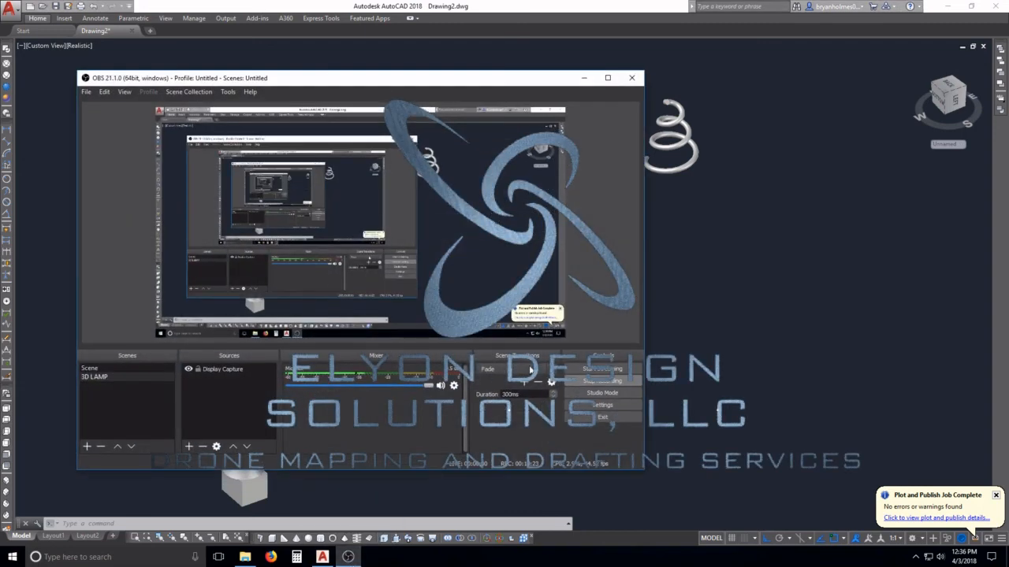